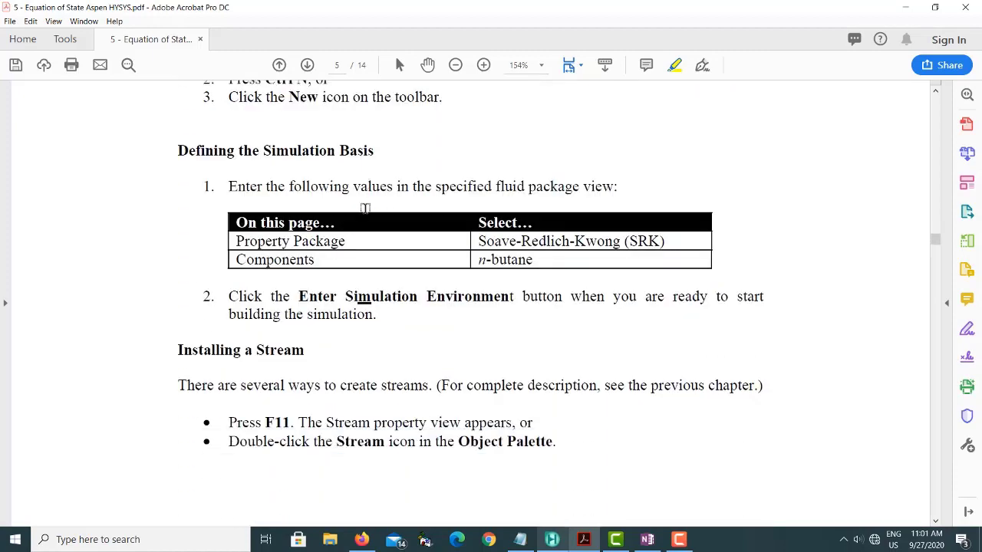
scroll(365, 208, "down", 1)
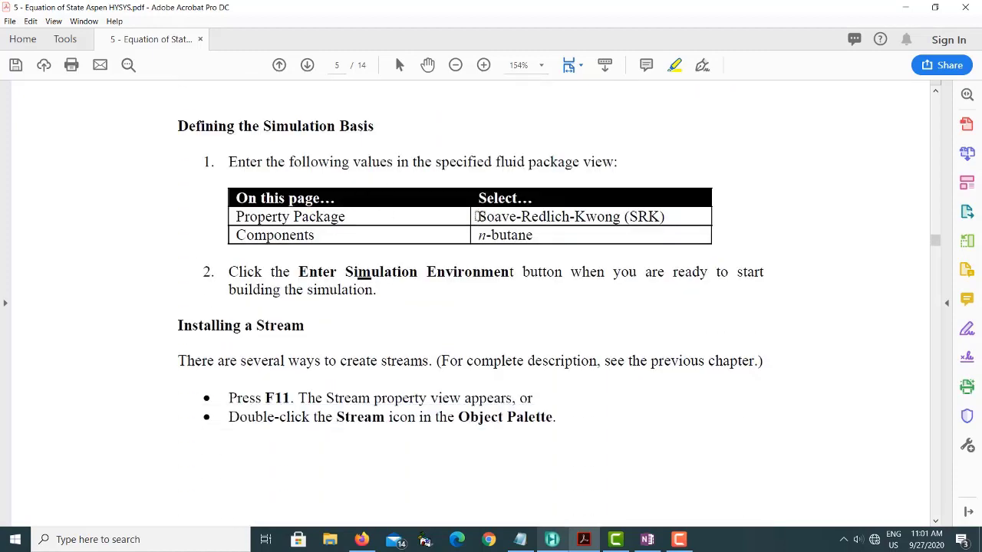
- Highlight the property package Soave-Redlich-Kwong (SRK) and the component n-butane in the PDF's simulation basis table
left_click_drag(478, 217, 685, 218)
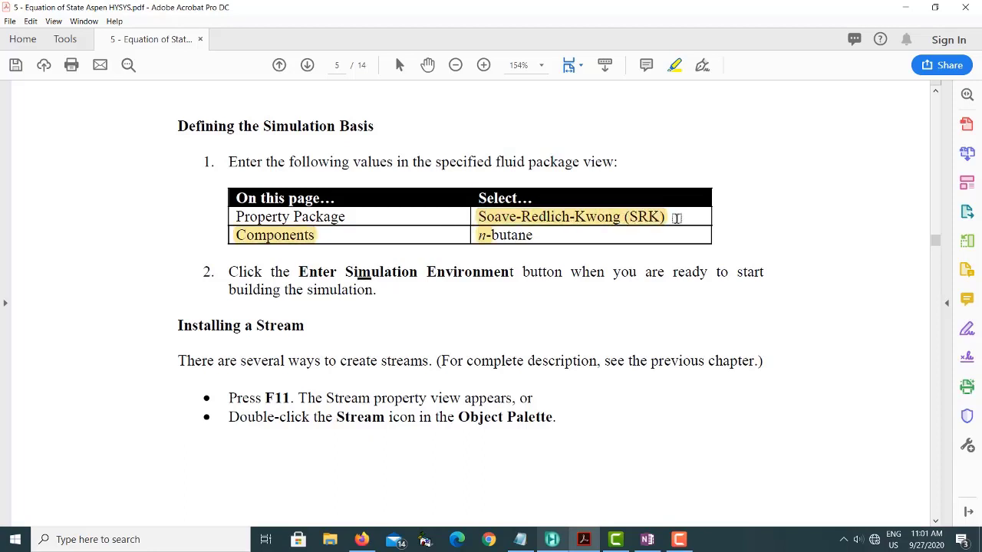
left_click(480, 239)
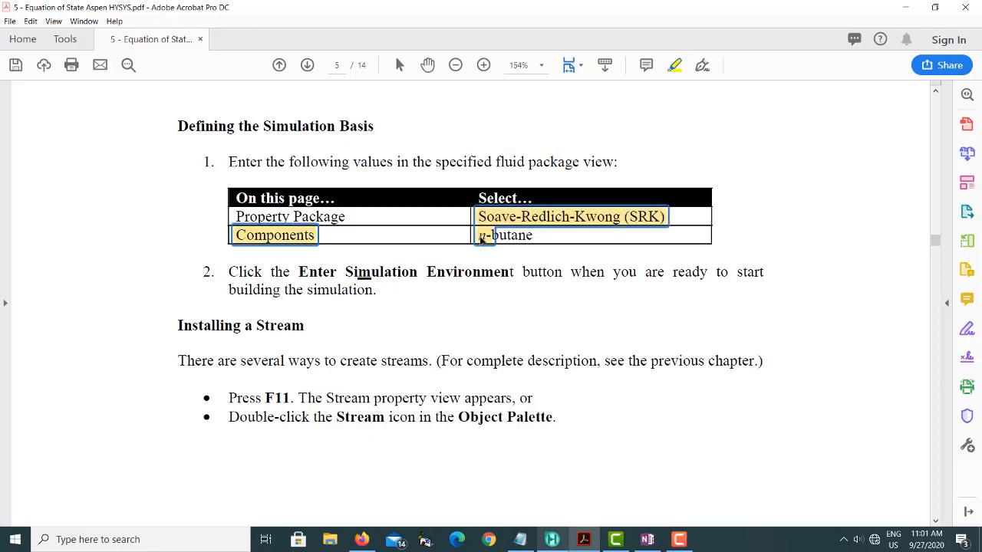
left_click_drag(533, 234, 474, 235)
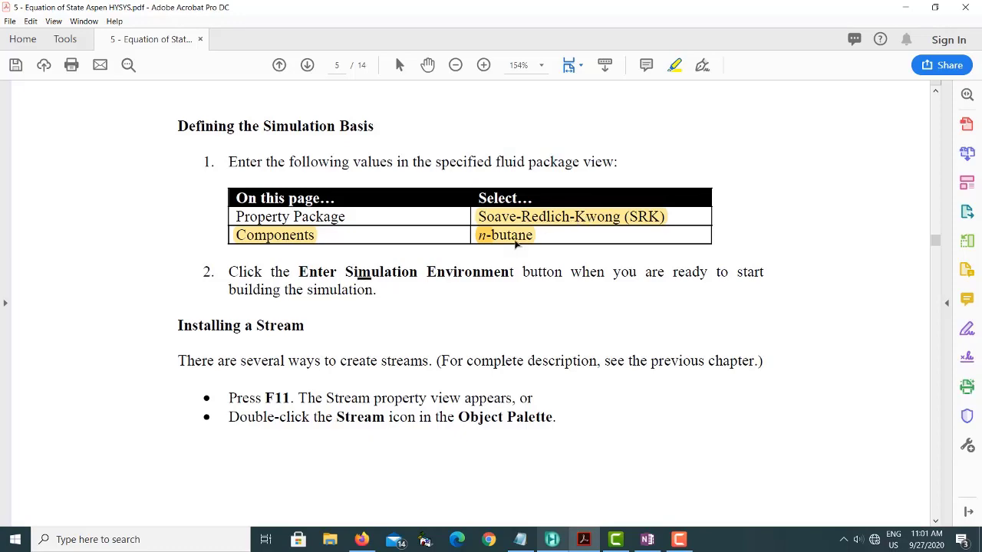
- Highlight the 100 kgmole molar flow value in the PDF's Defining Necessary Stream table
scroll(515, 243, "down", 10)
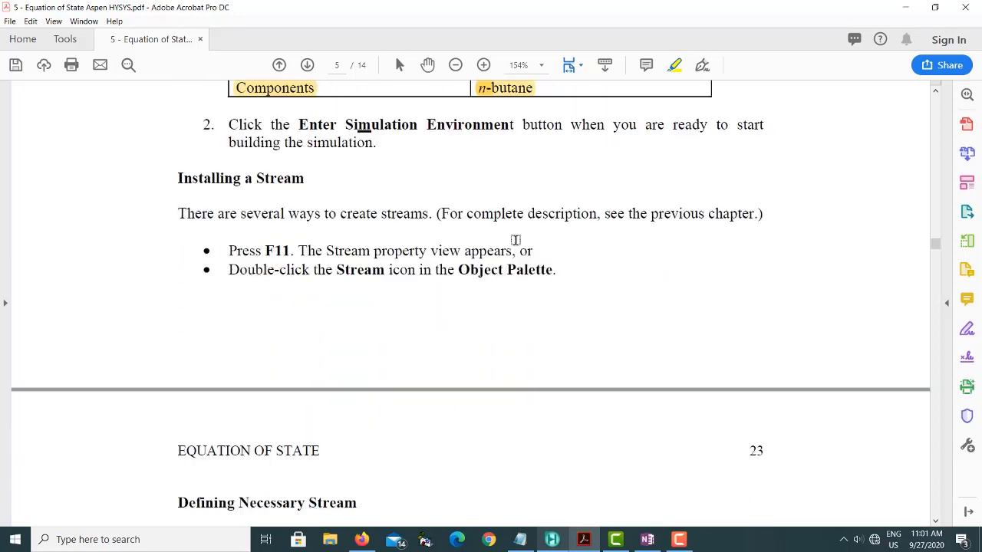
scroll(516, 240, "down", 2)
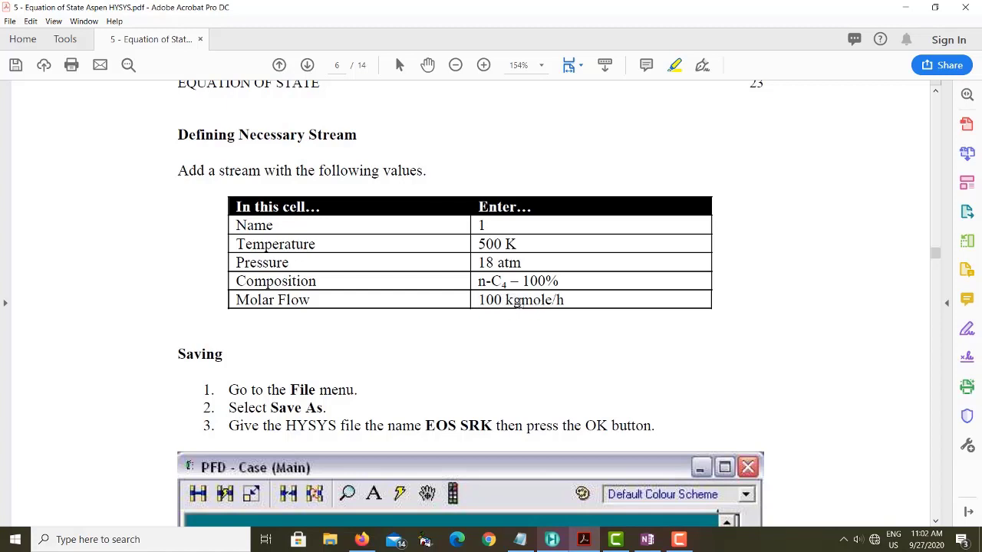
left_click_drag(481, 299, 546, 299)
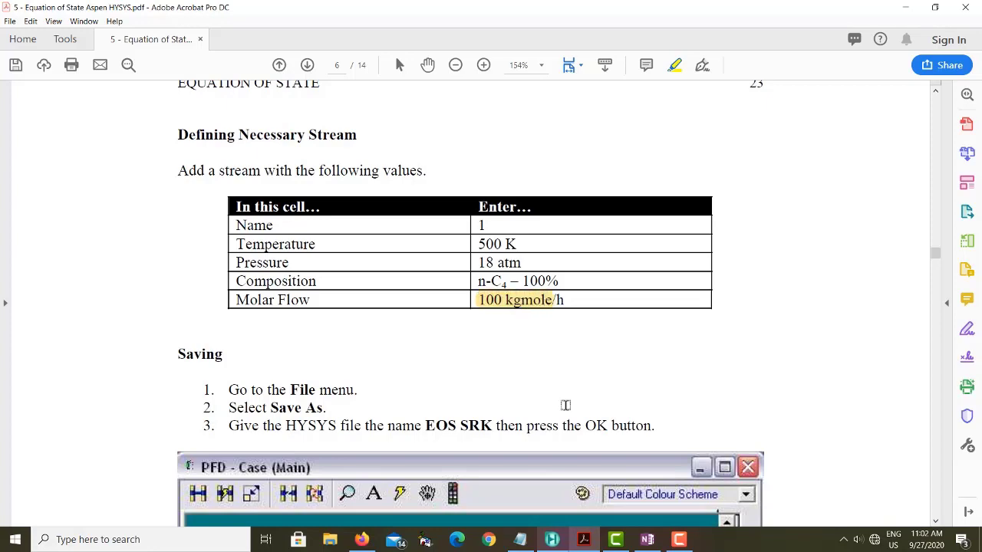
- Arrange the PDF and Aspen HYSYS side by side, and create a component list containing n-Butane
left_click_drag(556, 16, 2, 149)
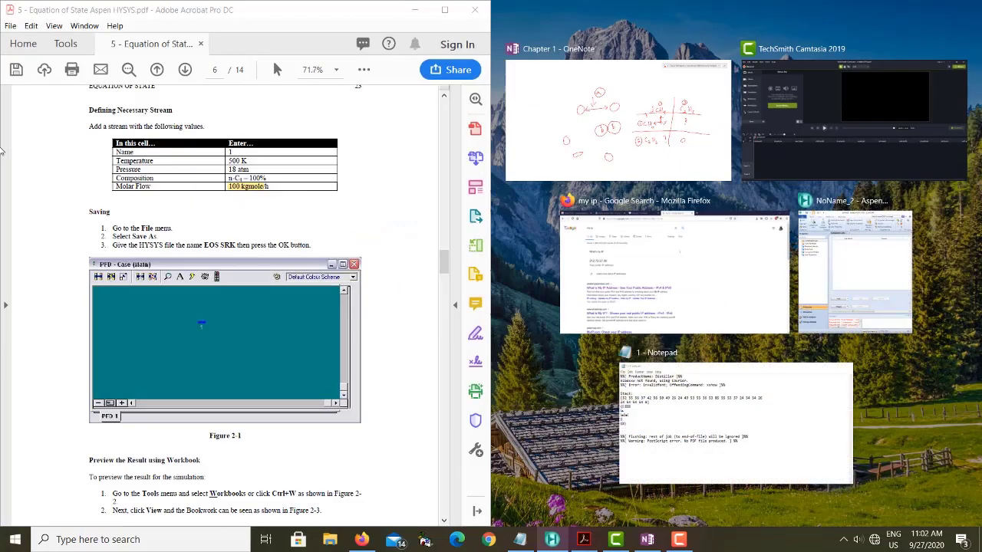
left_click(921, 240)
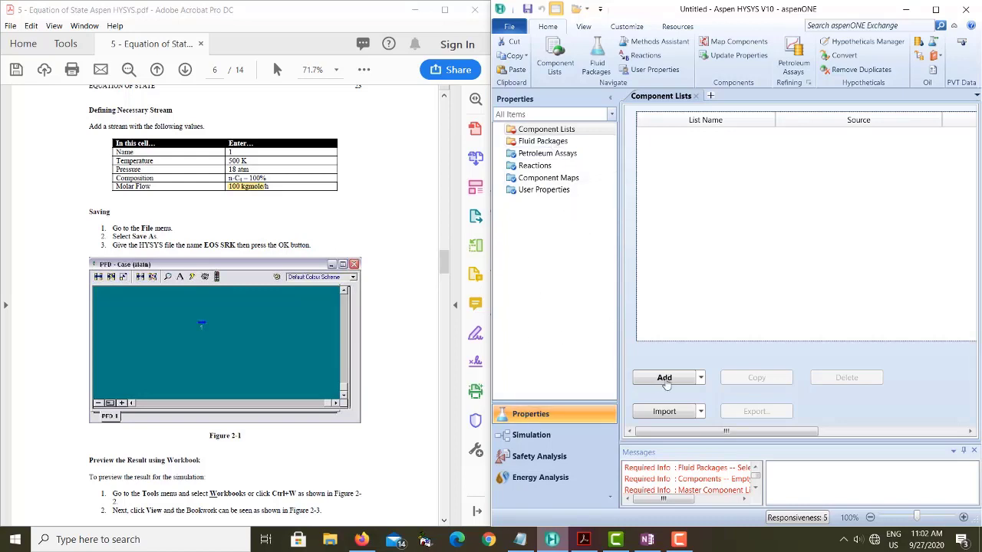
left_click(664, 379)
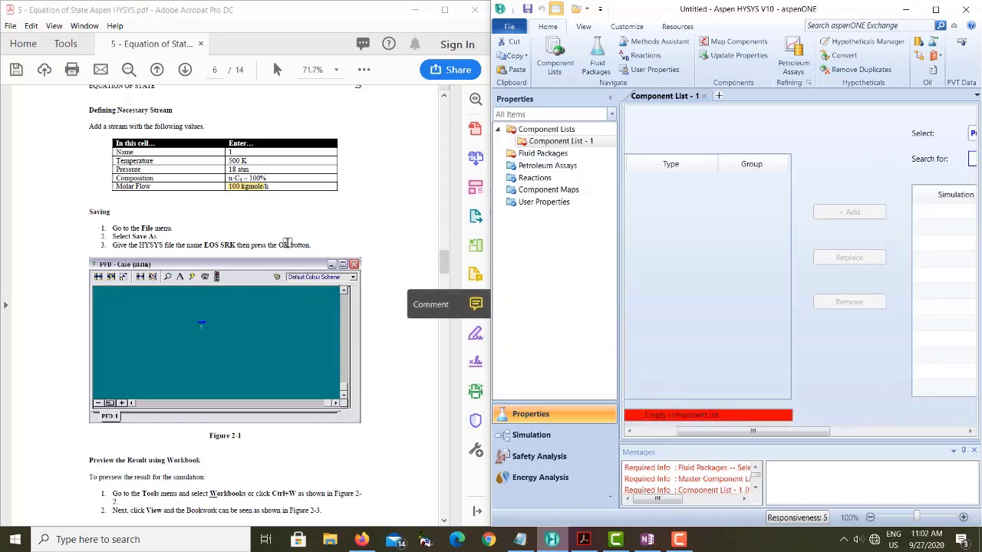
left_click_drag(782, 432, 864, 434)
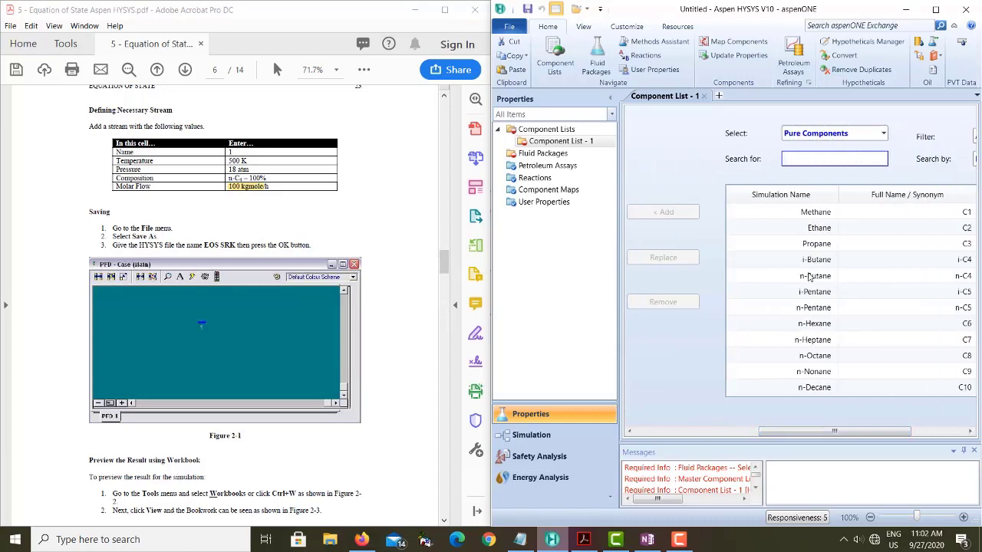
left_click(811, 277)
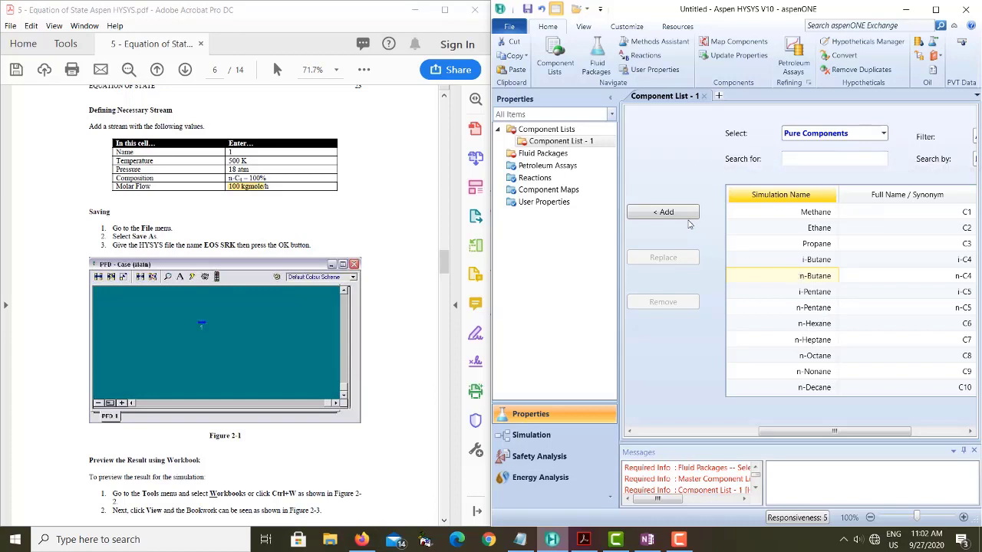
left_click(675, 215)
left_click_drag(765, 435, 662, 434)
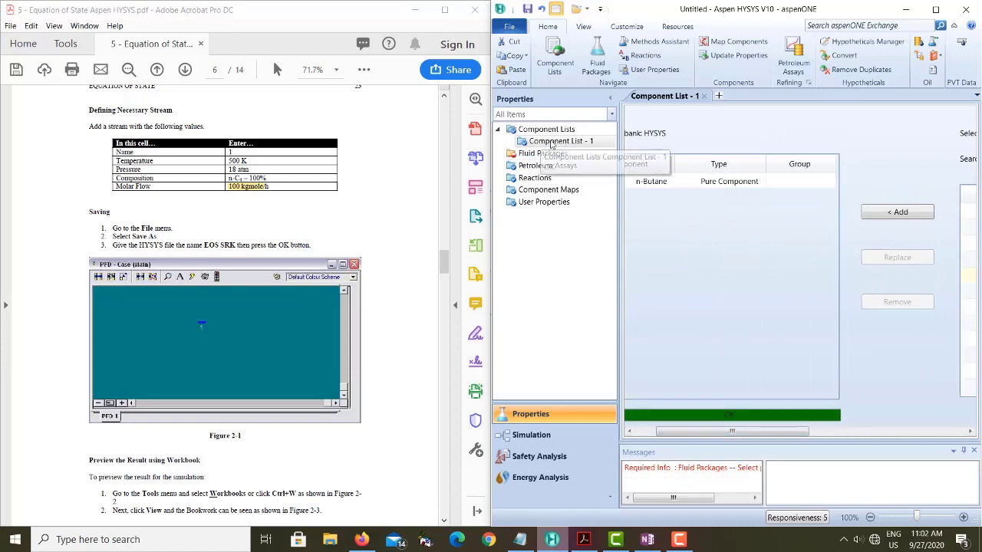
- Add a fluid package that uses the SRK property package
left_click(539, 156)
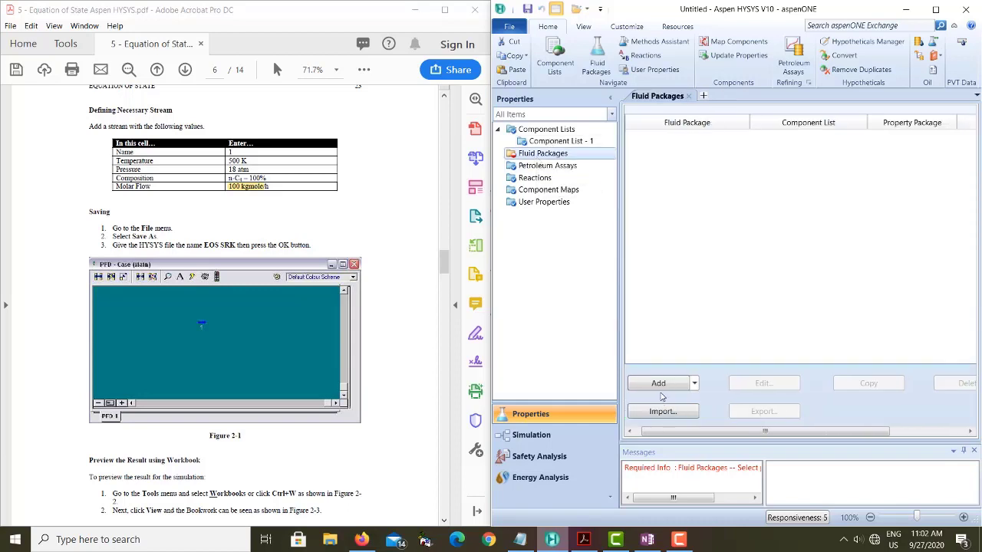
left_click(658, 384)
left_click_drag(756, 236, 754, 328)
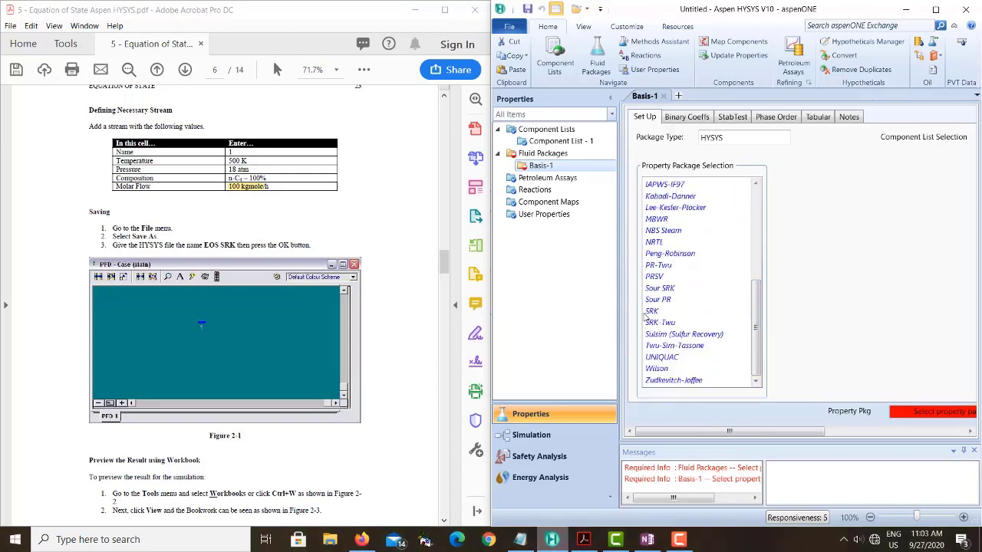
left_click(651, 311)
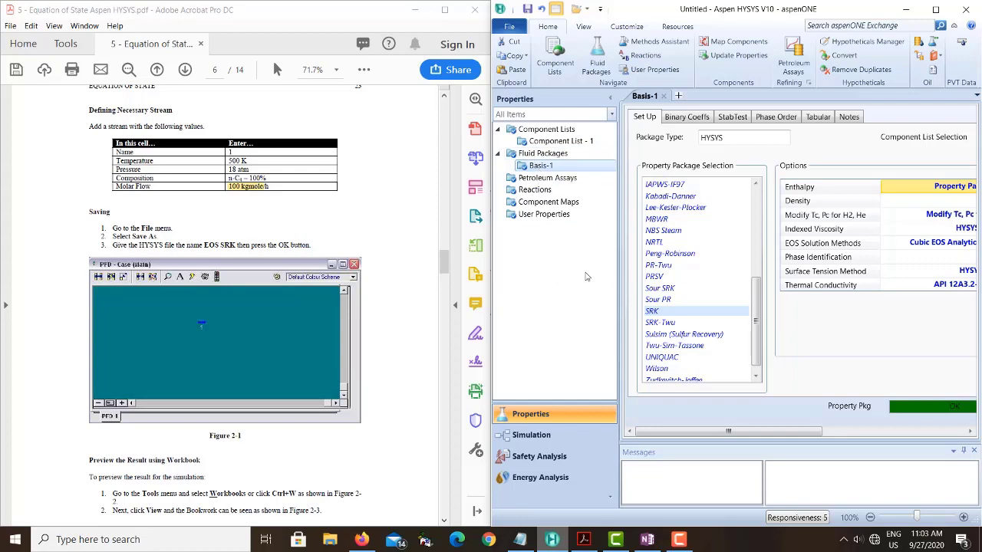
- Place a material stream on the simulation environment's flowsheet and open its property view
left_click(532, 435)
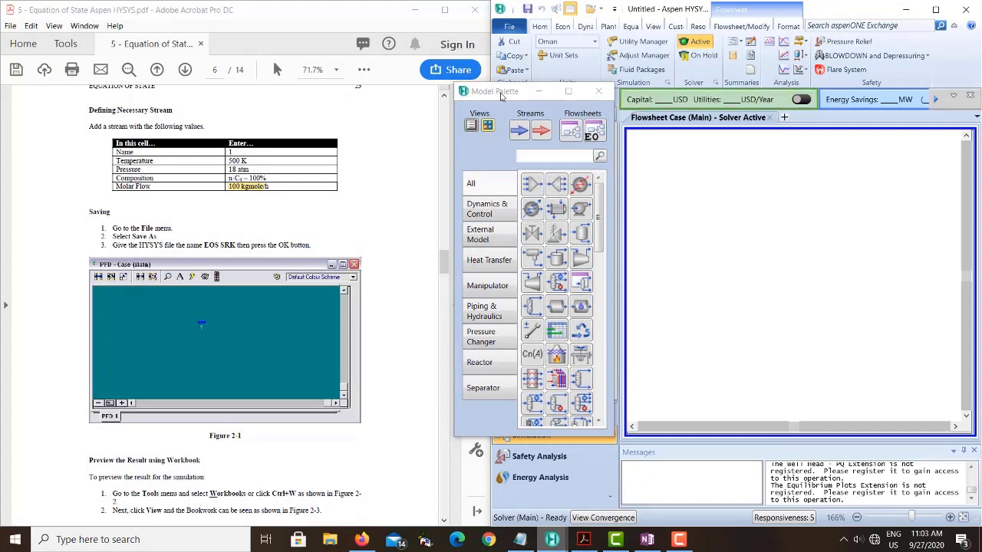
left_click_drag(500, 95, 539, 70)
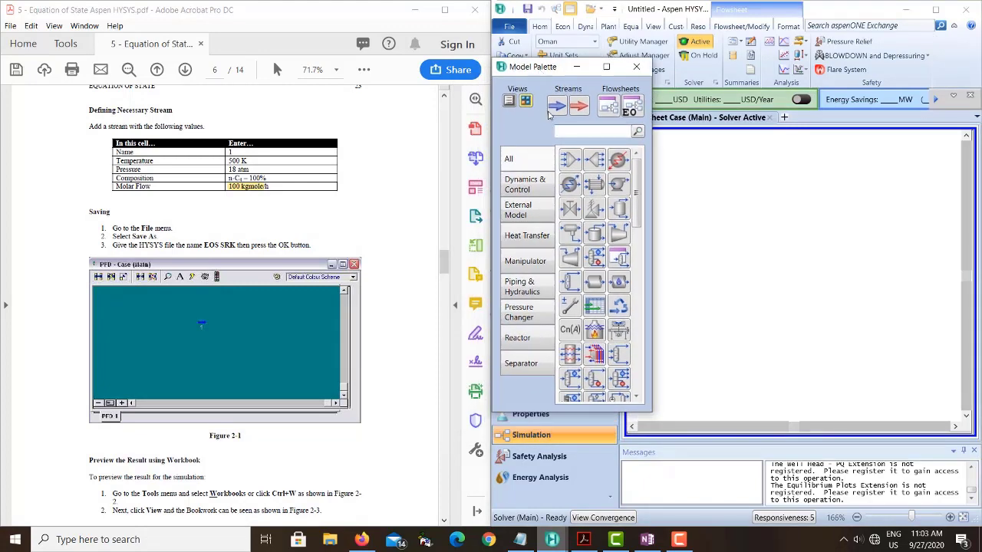
left_click(561, 114)
left_click(773, 276)
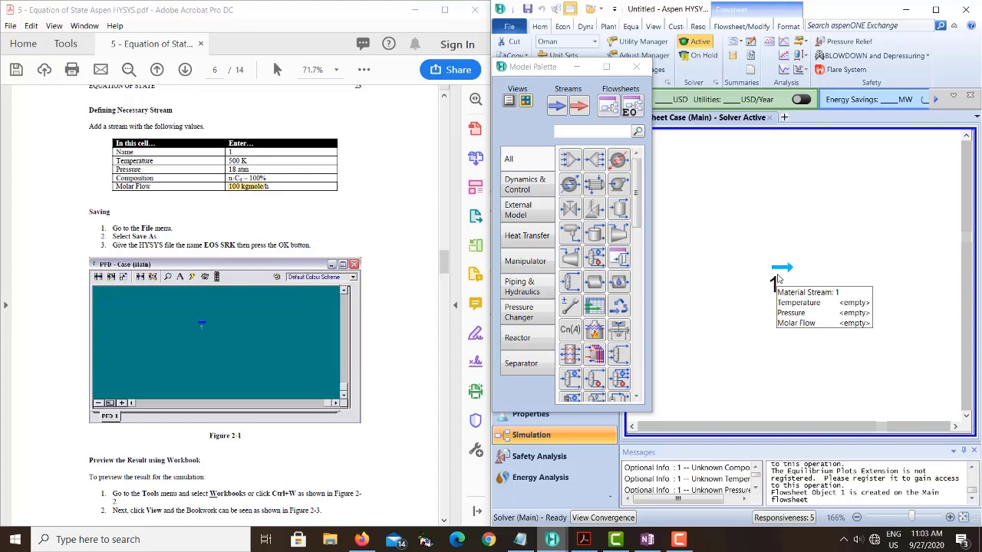
double_click(782, 269)
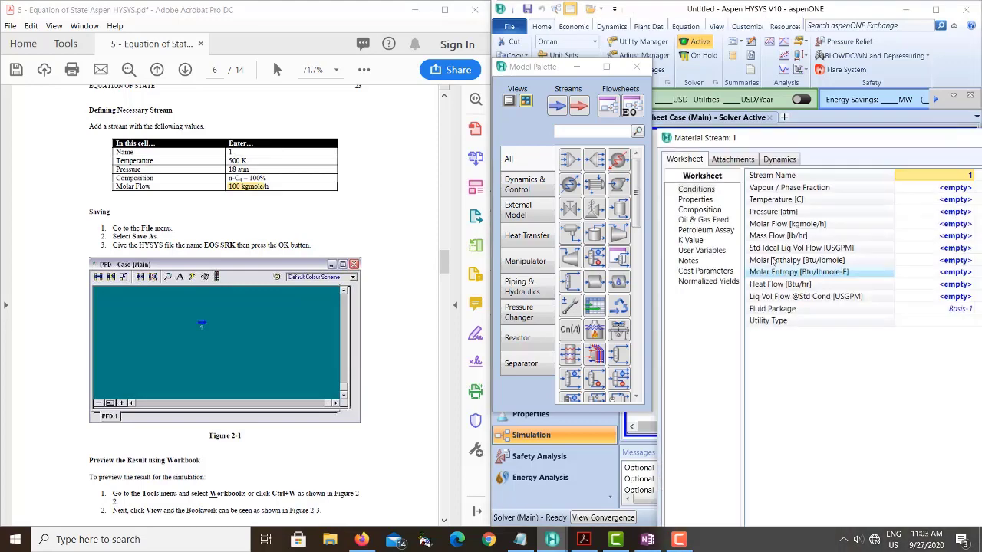
left_click_drag(786, 148, 694, 97)
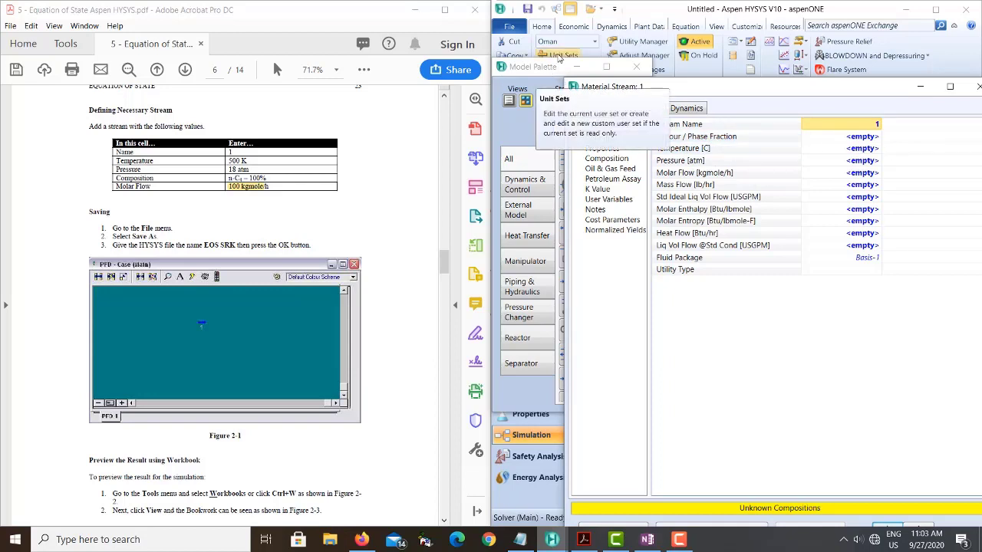
- Set the temperature unit of the Oman unit set to K
left_click(560, 57)
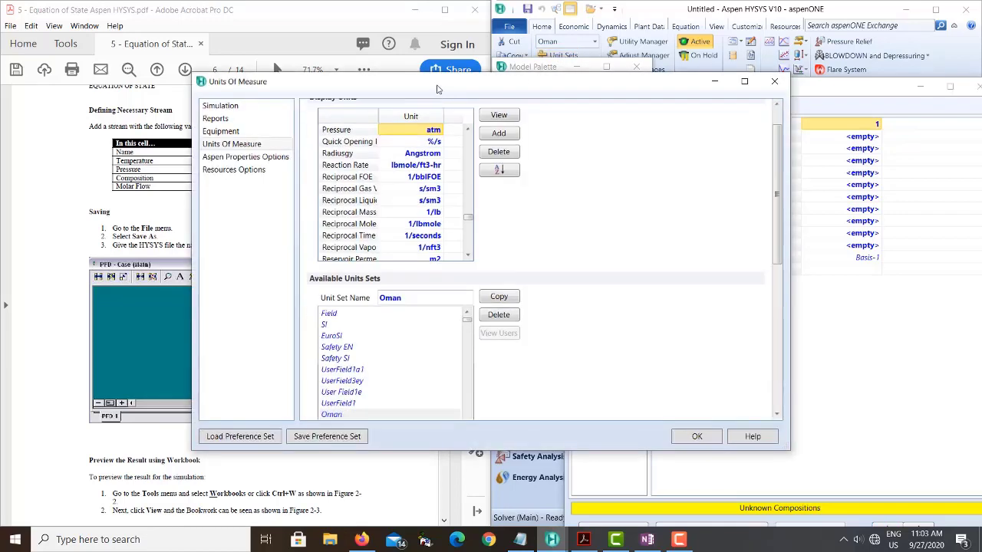
left_click_drag(439, 87, 667, 71)
scroll(602, 201, "down", 5)
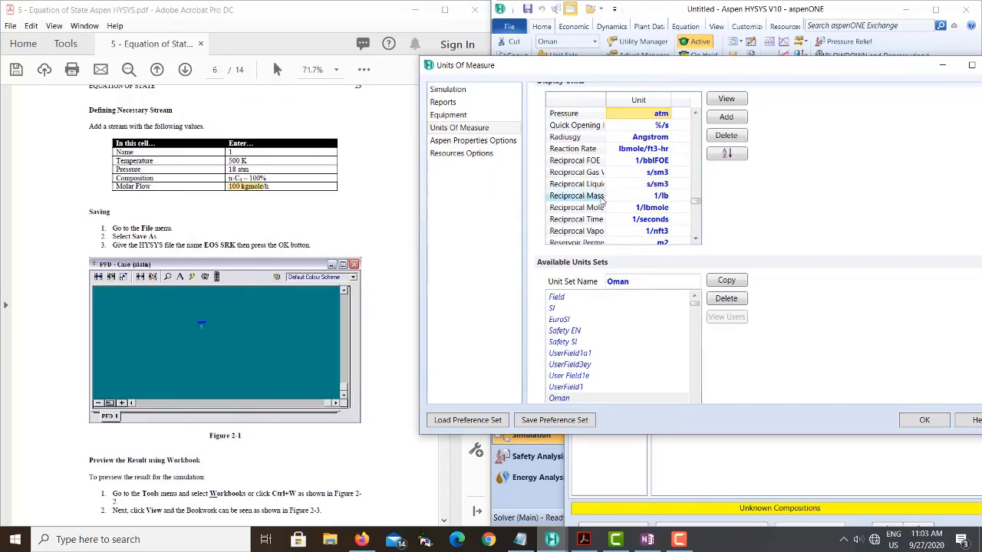
scroll(602, 201, "down", 4)
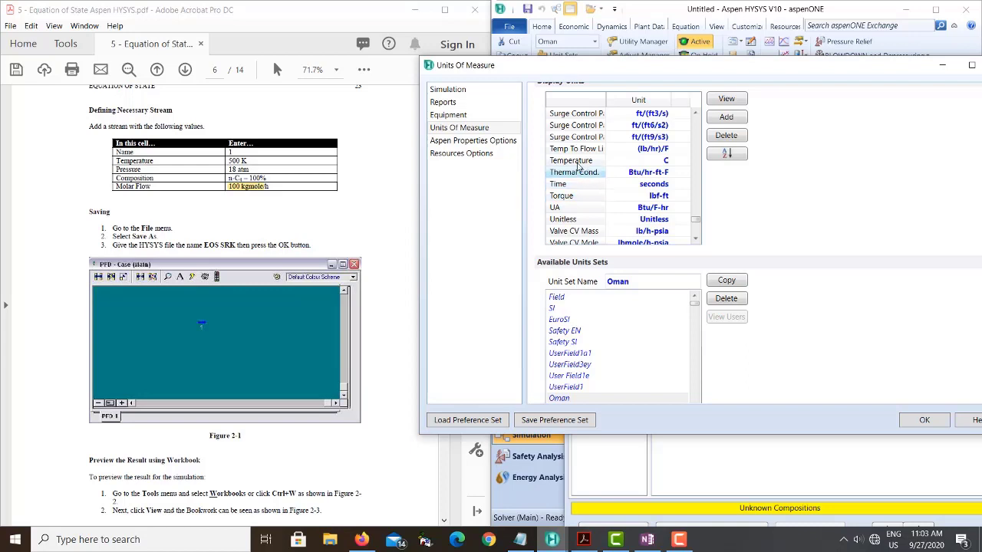
left_click(651, 162)
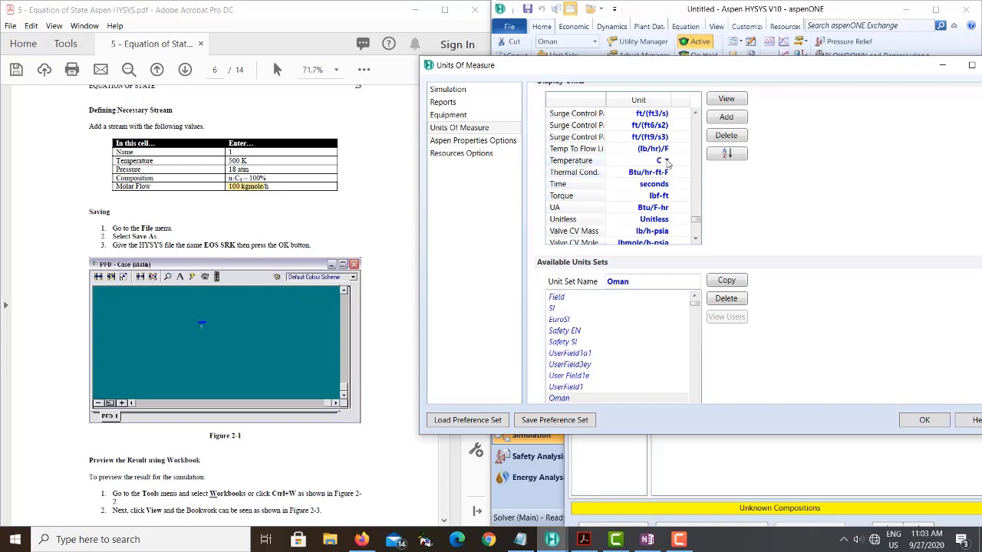
left_click(667, 161)
left_click(621, 191)
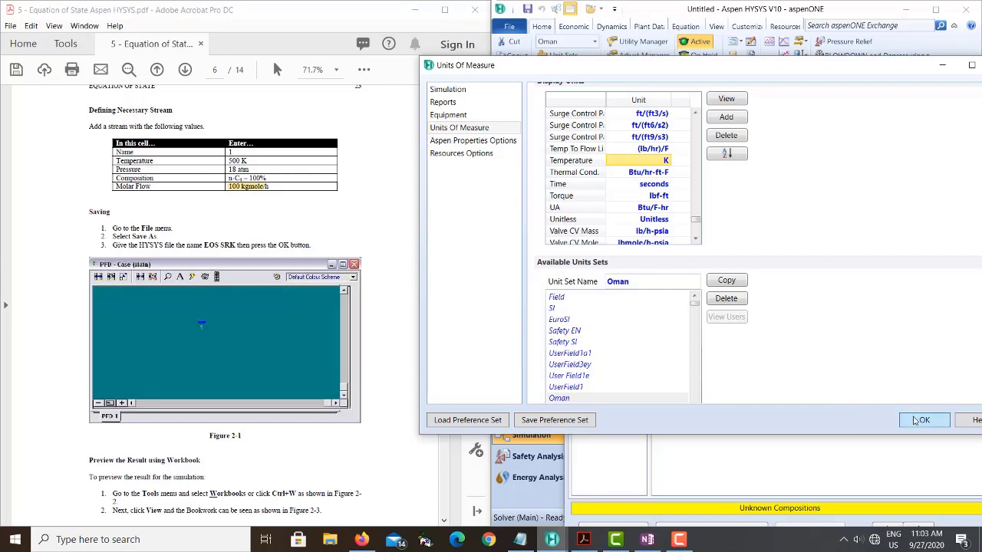
left_click(920, 420)
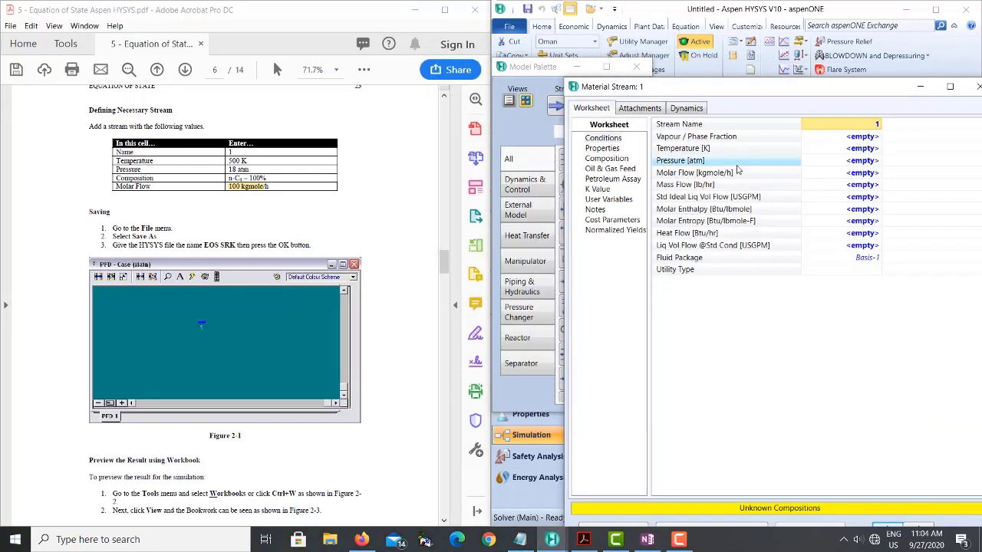
- Set stream 1's temperature to 500 K, pressure to 18 atm and molar flow to 100 kgmole/h
left_click(857, 148)
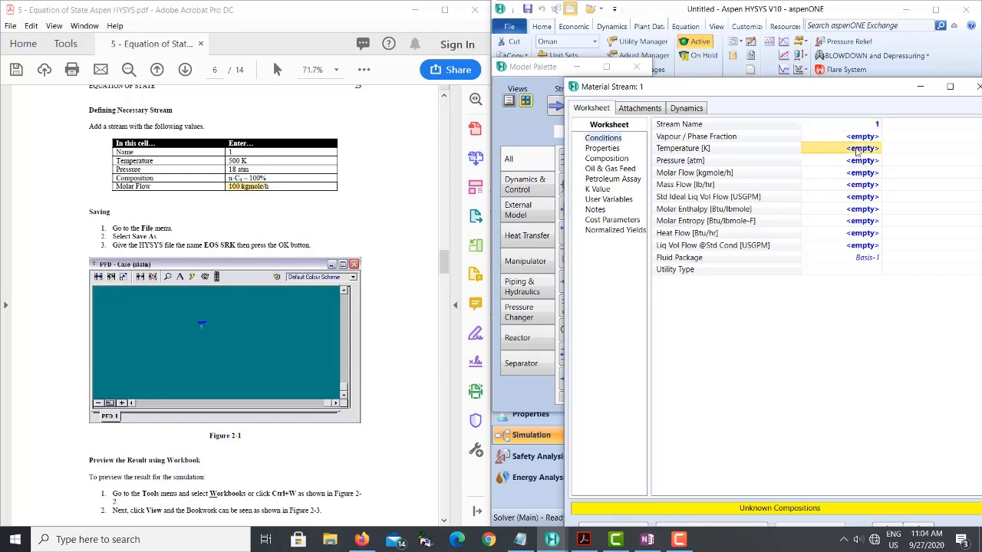
type("500")
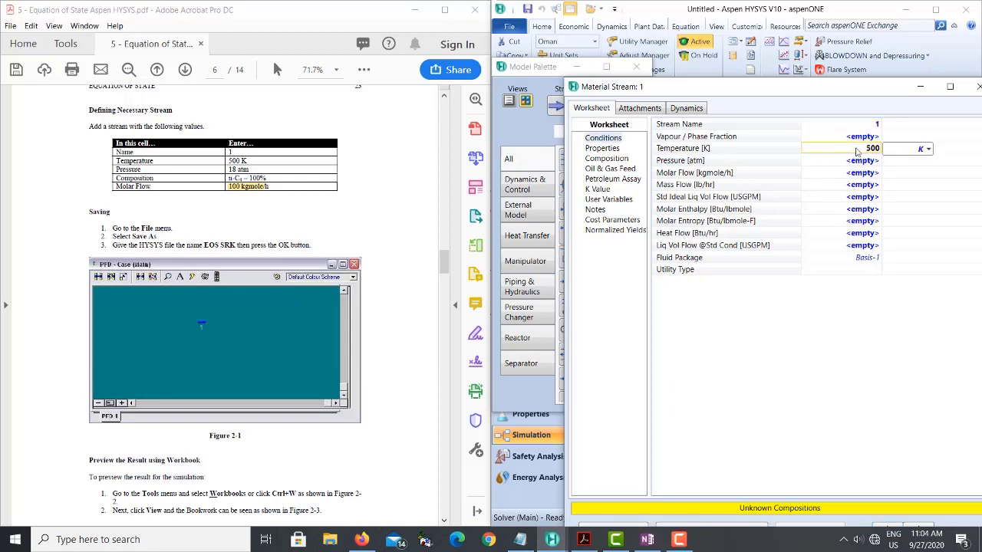
key("Return")
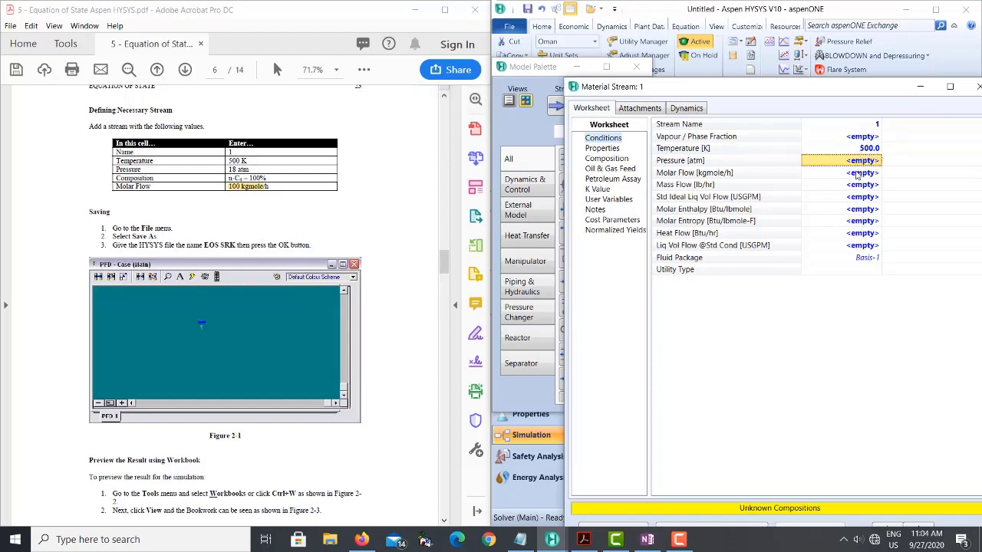
type("1")
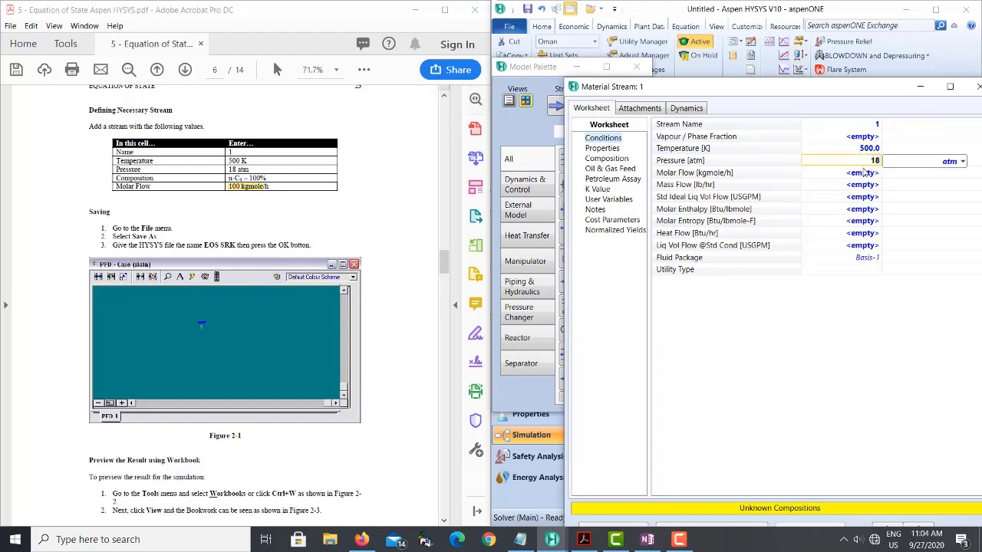
type("8")
key("Return")
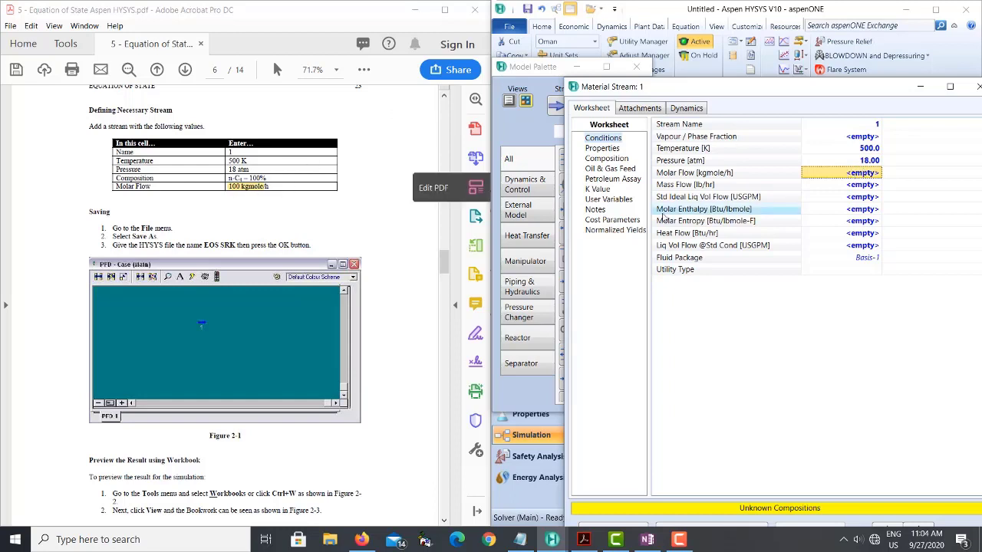
type("100")
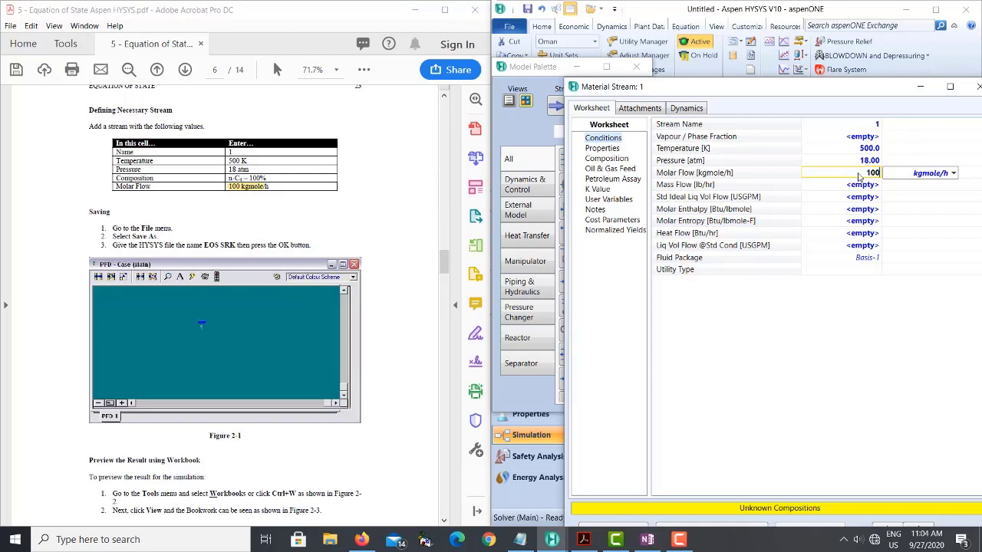
key("Return")
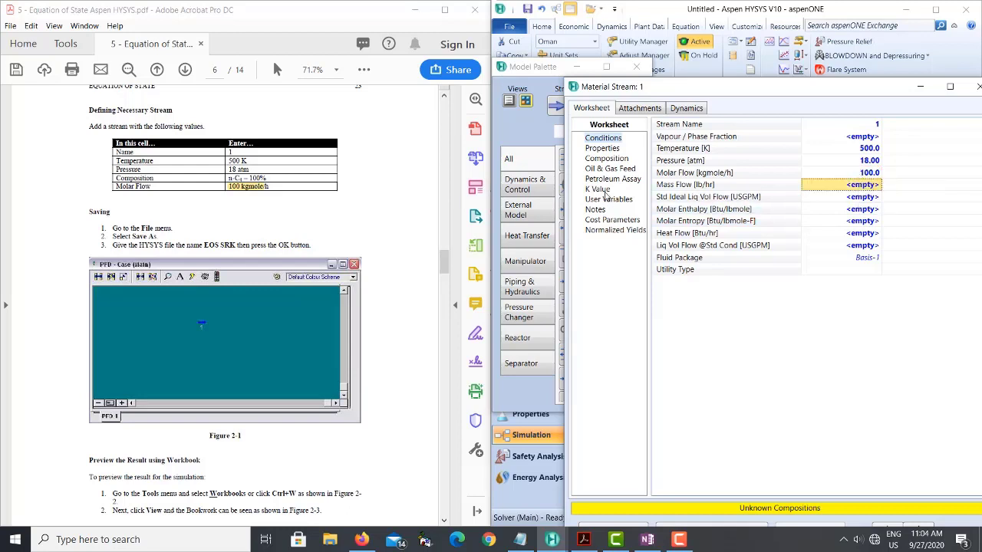
- Set the n-Butane mole fraction in stream 1's composition to 1 and close the stream's property view
left_click(601, 159)
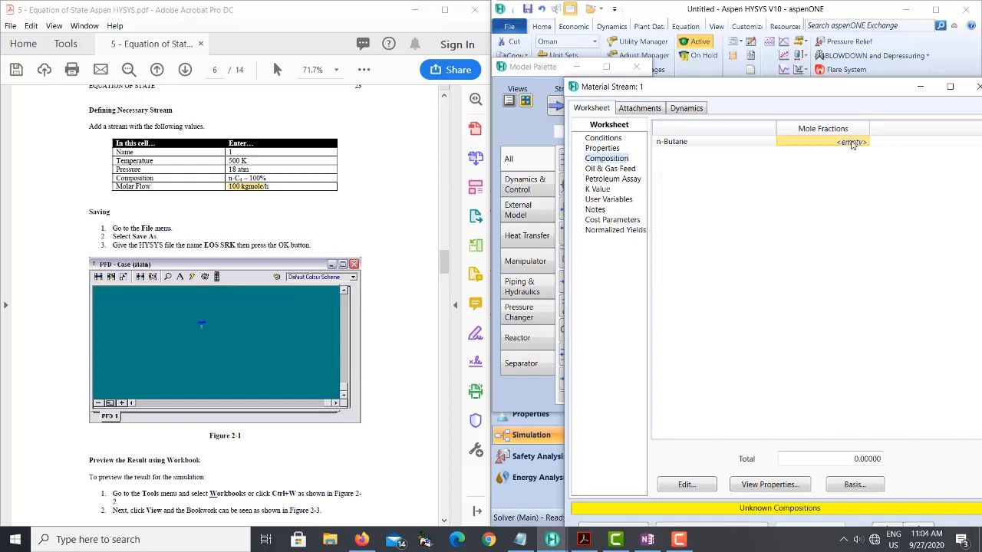
type("1")
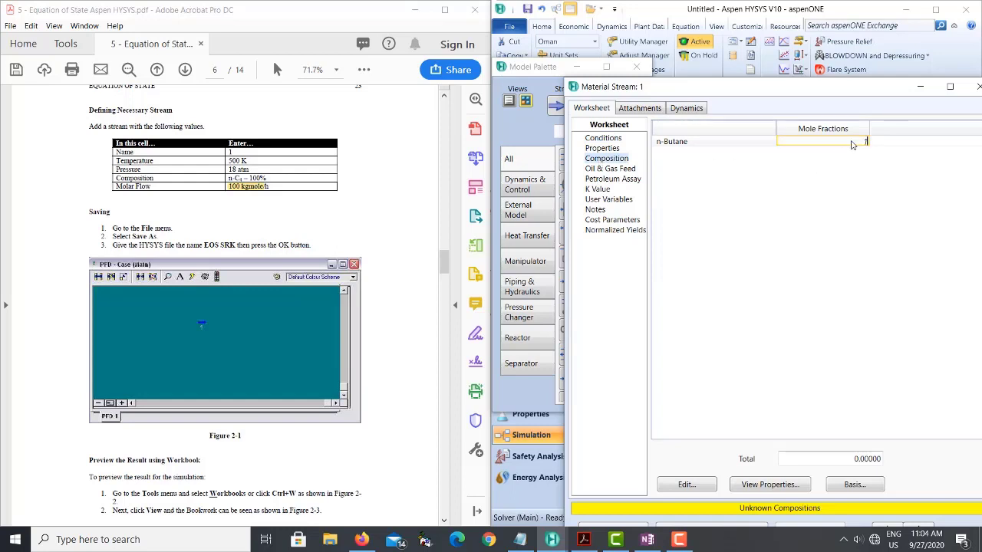
key("Return")
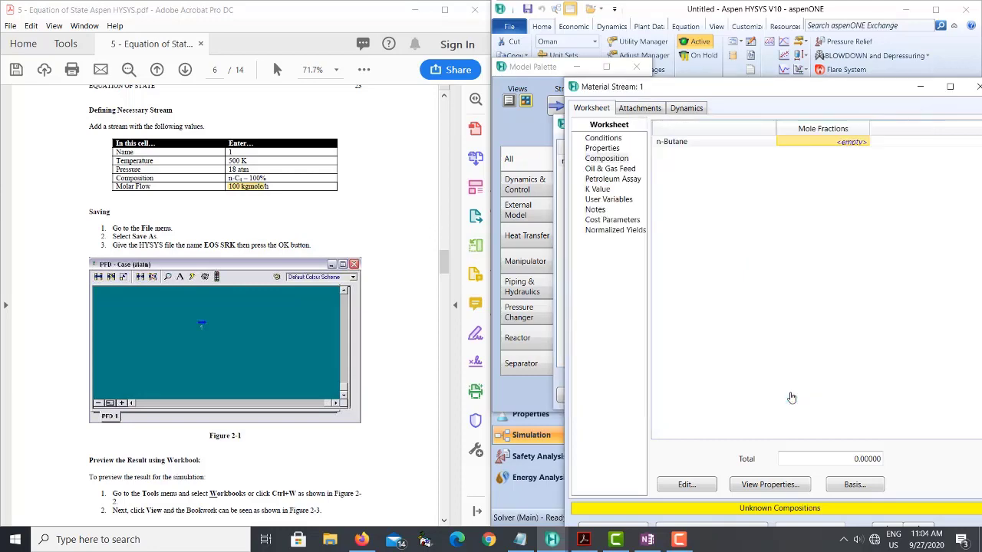
left_click(790, 395)
left_click_drag(798, 88, 609, 70)
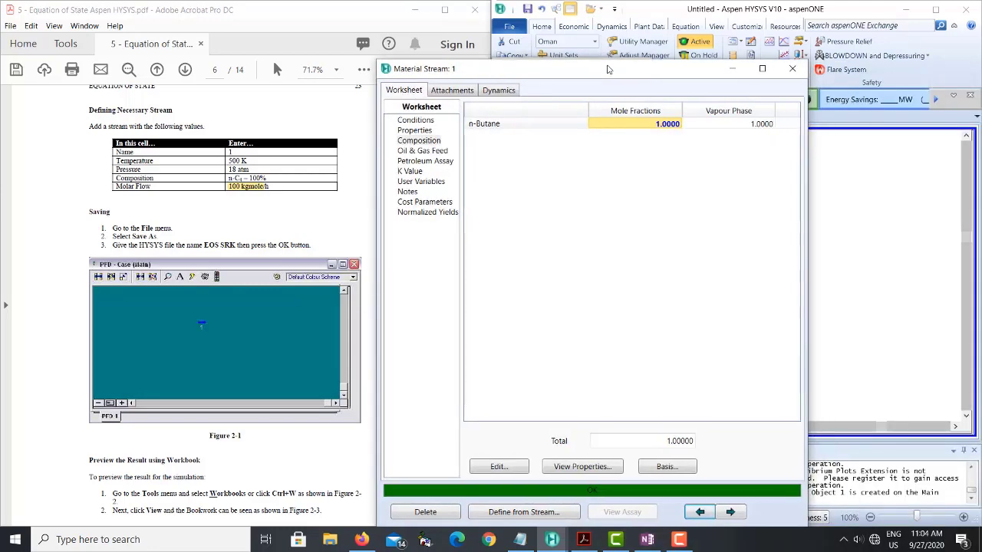
left_click(798, 73)
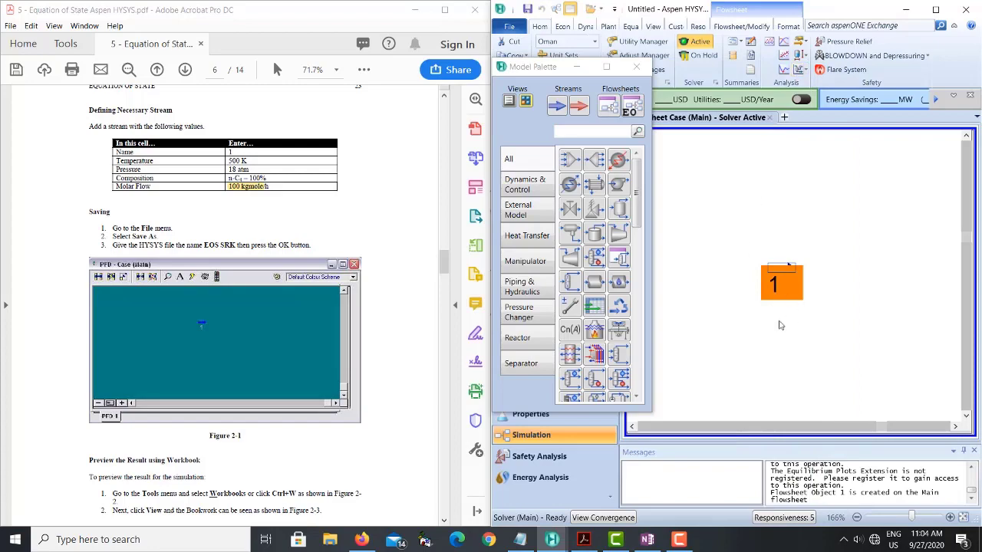
- Read the PDF exercise's instructions on previewing results in the Workbook and analyzing the property with a case study
scroll(336, 320, "down", 15)
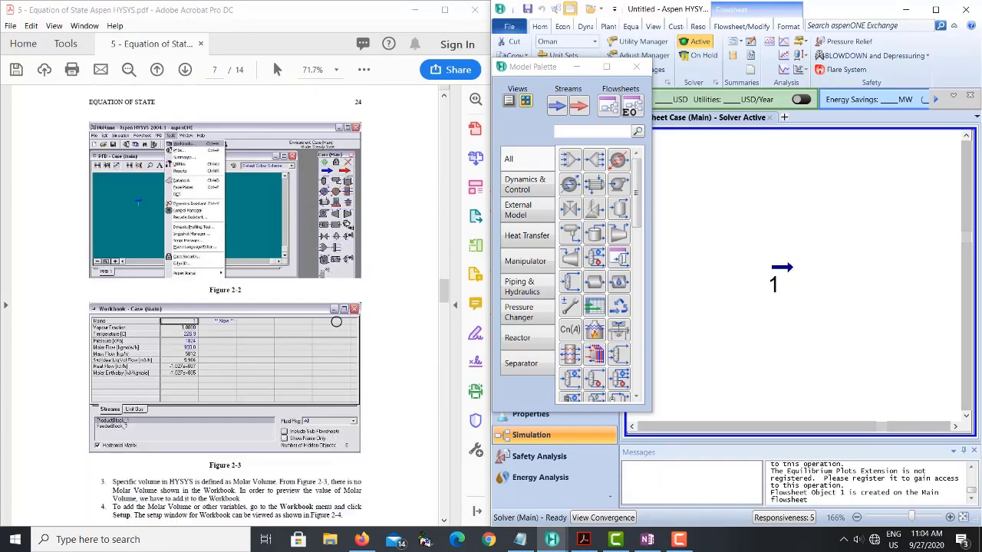
scroll(336, 319, "down", 10)
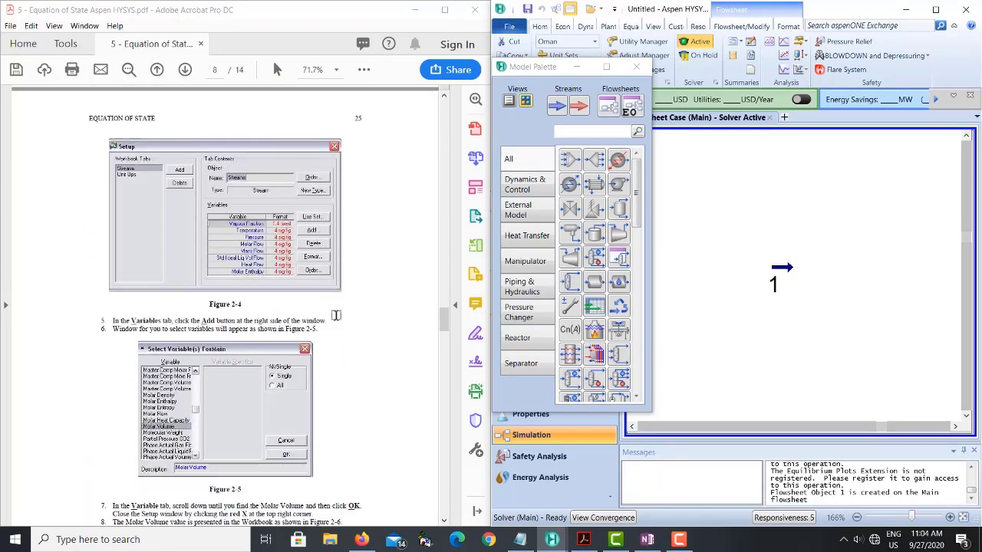
scroll(336, 315, "down", 8)
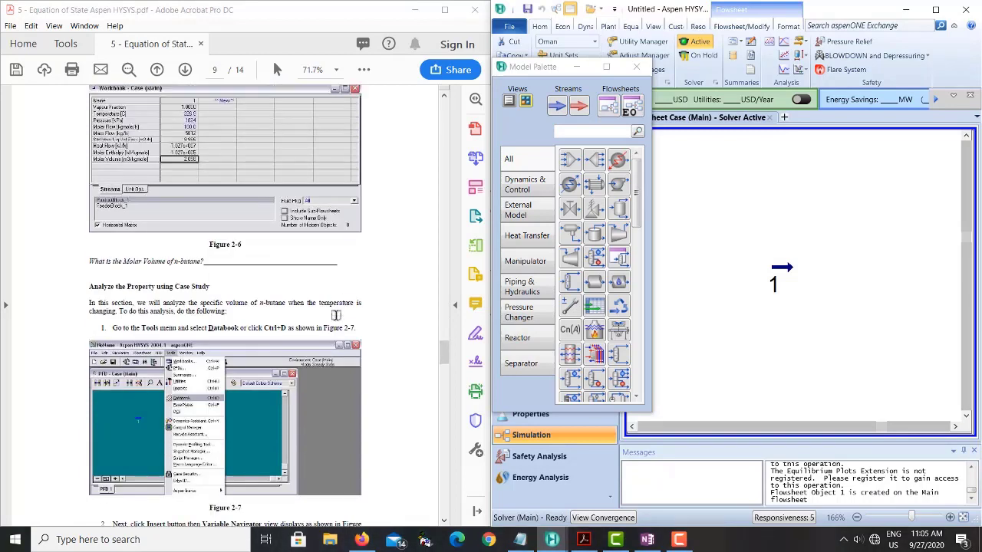
scroll(336, 316, "down", 5)
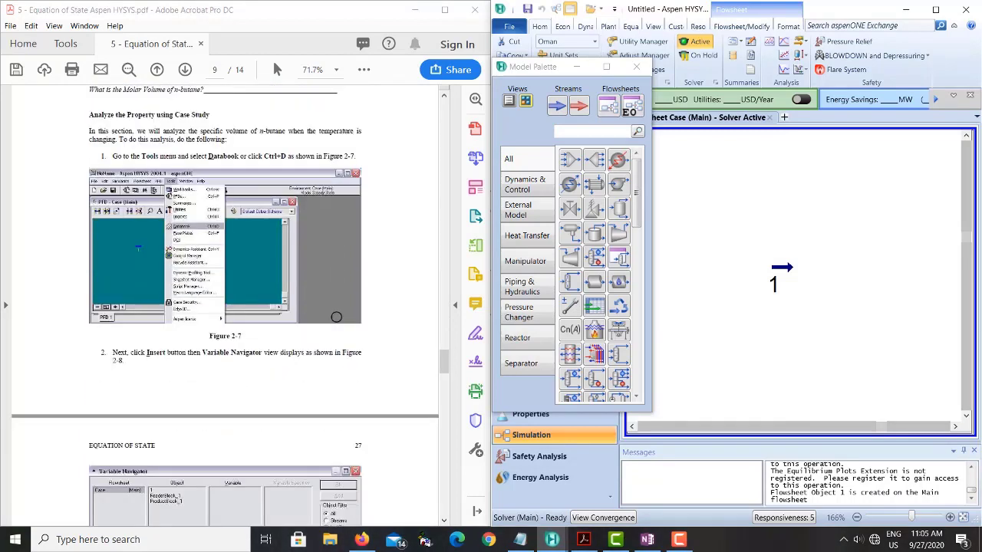
- Review the calculated properties and conditions of stream 1 in its property view, then close the view
double_click(784, 277)
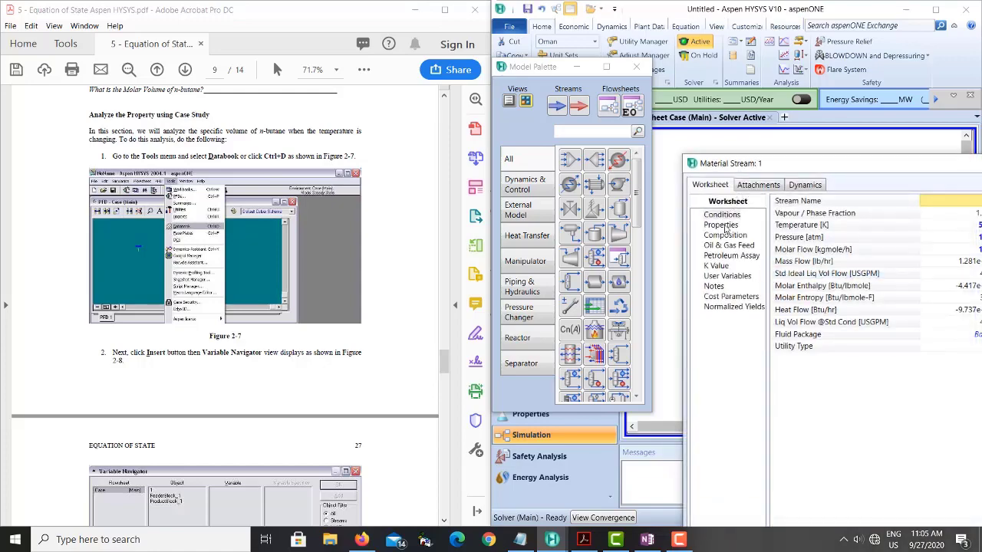
left_click(724, 225)
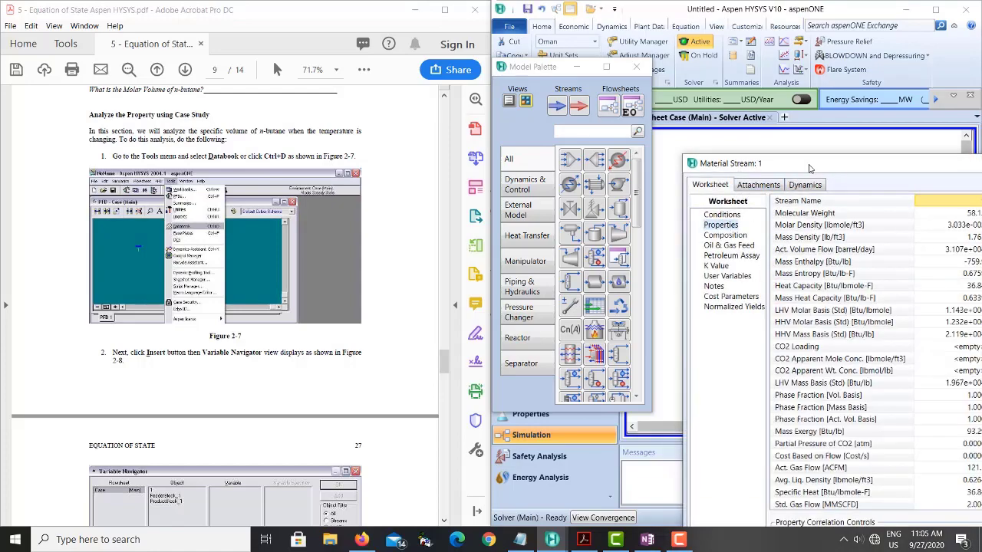
left_click_drag(809, 168, 652, 80)
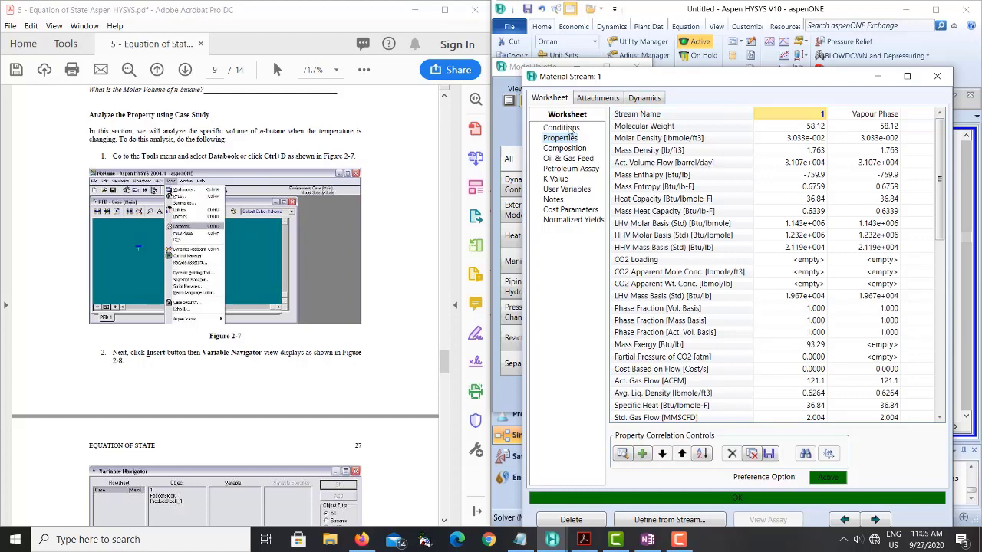
left_click(568, 128)
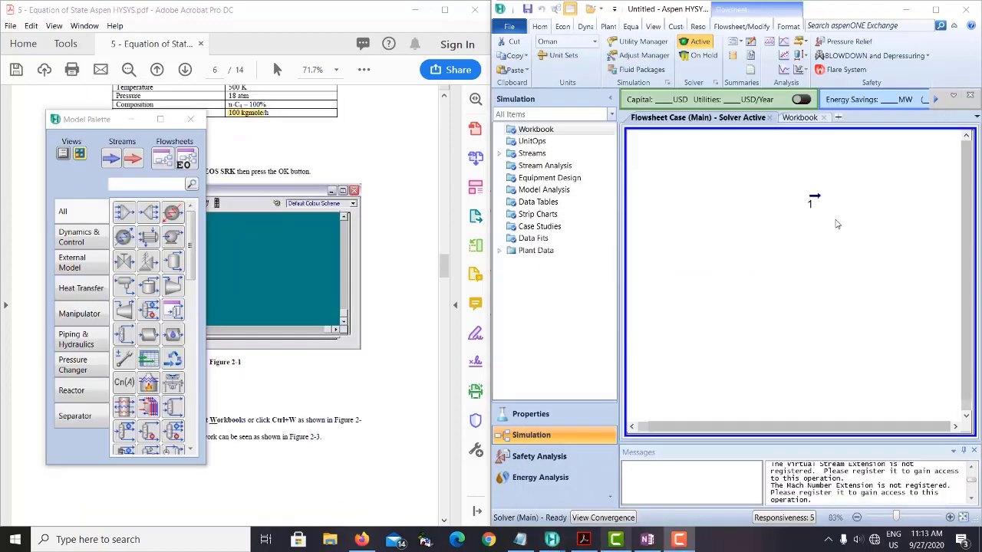
left_click(814, 200)
double_click(814, 200)
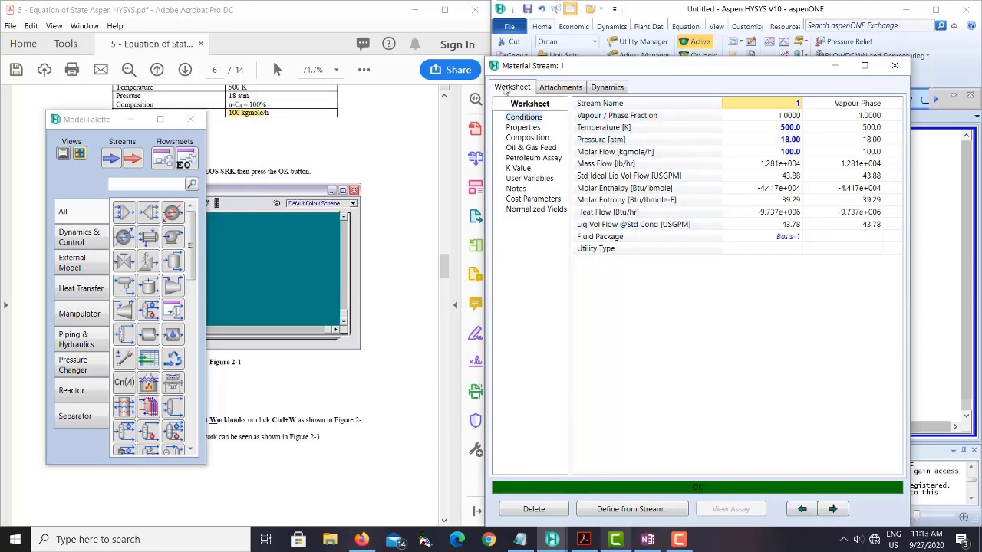
left_click(896, 69)
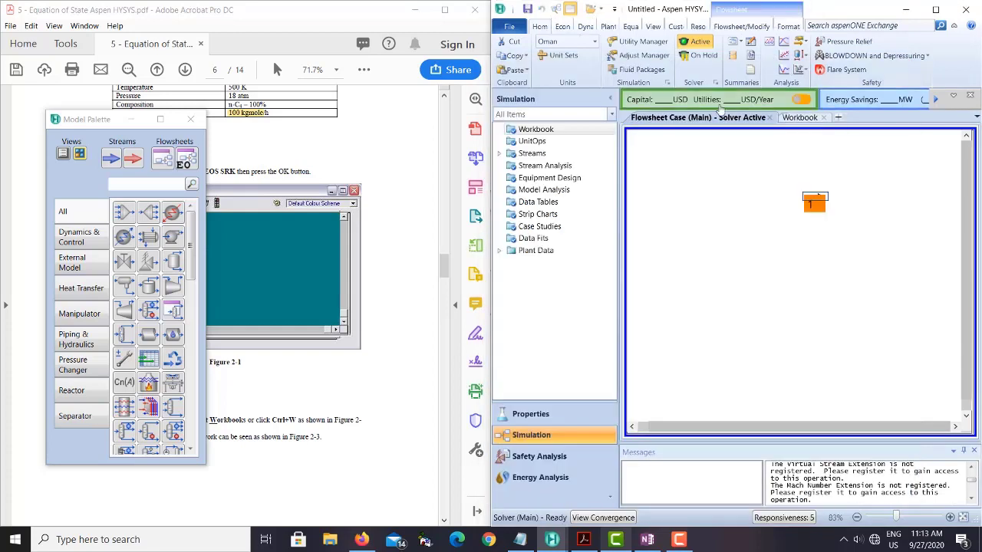
- Open the simulation Workbook and its setup for the Material Streams page
double_click(529, 130)
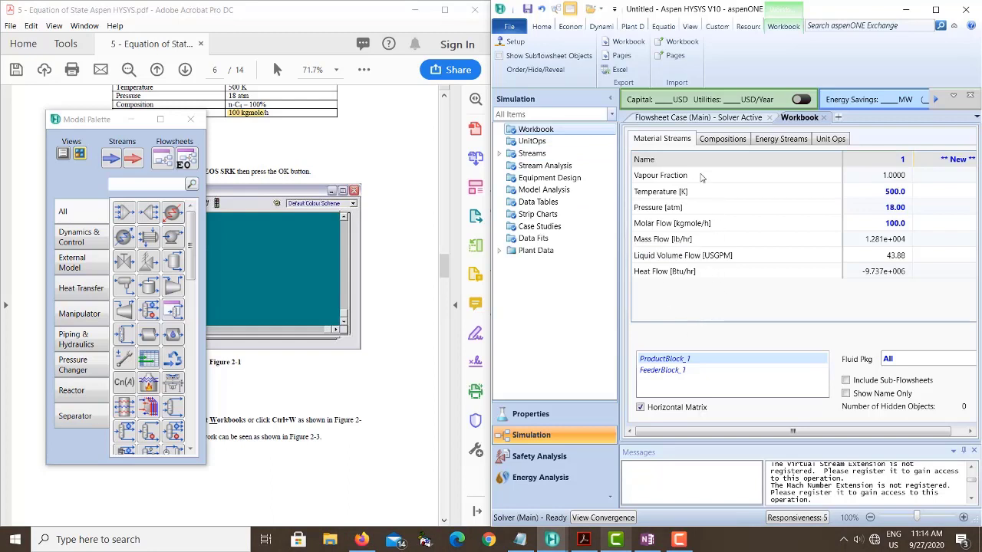
left_click(514, 44)
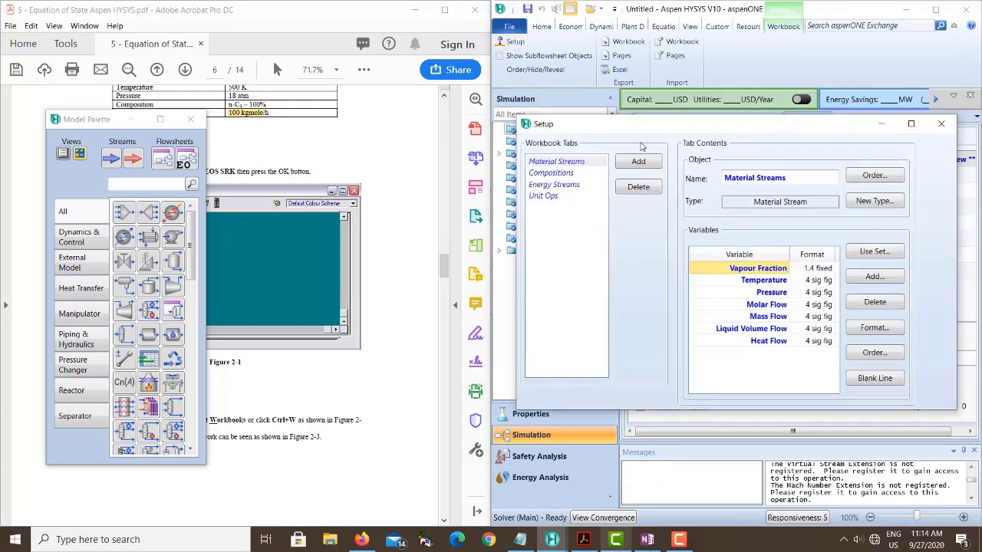
left_click_drag(646, 130, 571, 74)
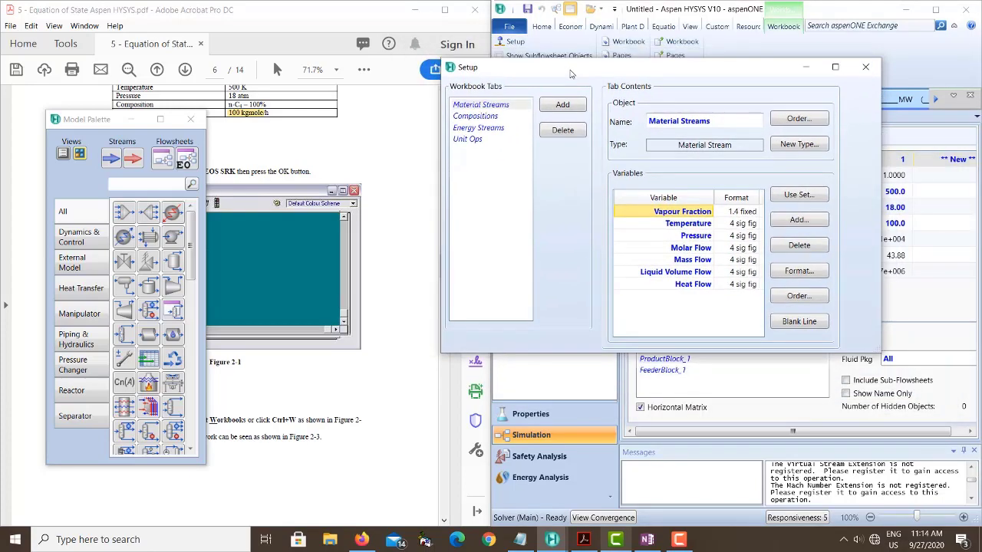
left_click(478, 109)
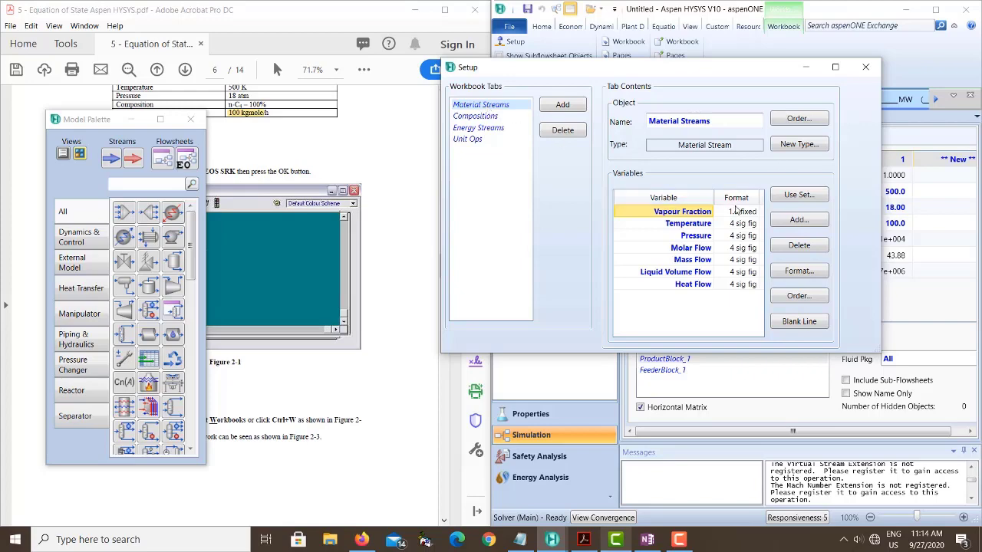
- Add the Molar Volume variable to the Workbook's Material Streams page and close the setup
left_click(797, 220)
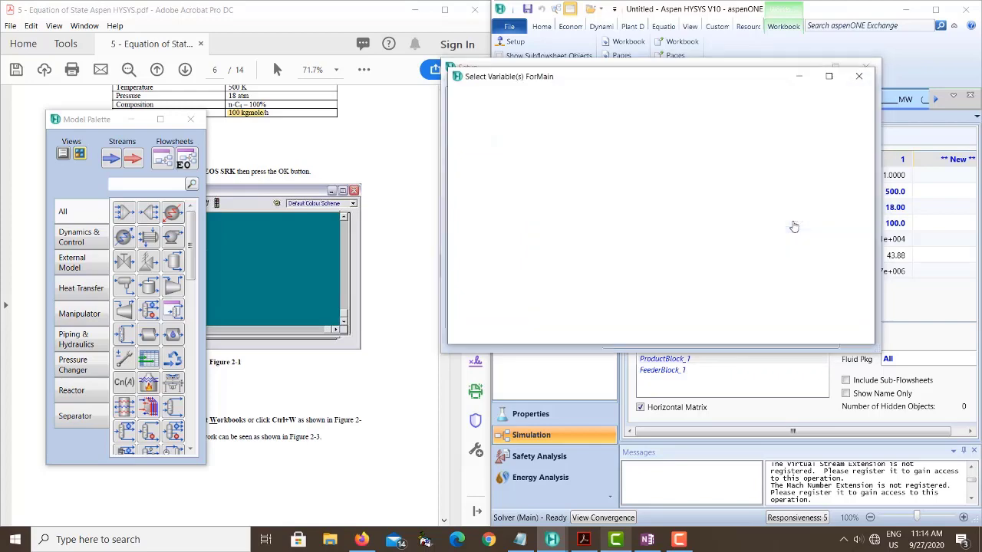
left_click(598, 99)
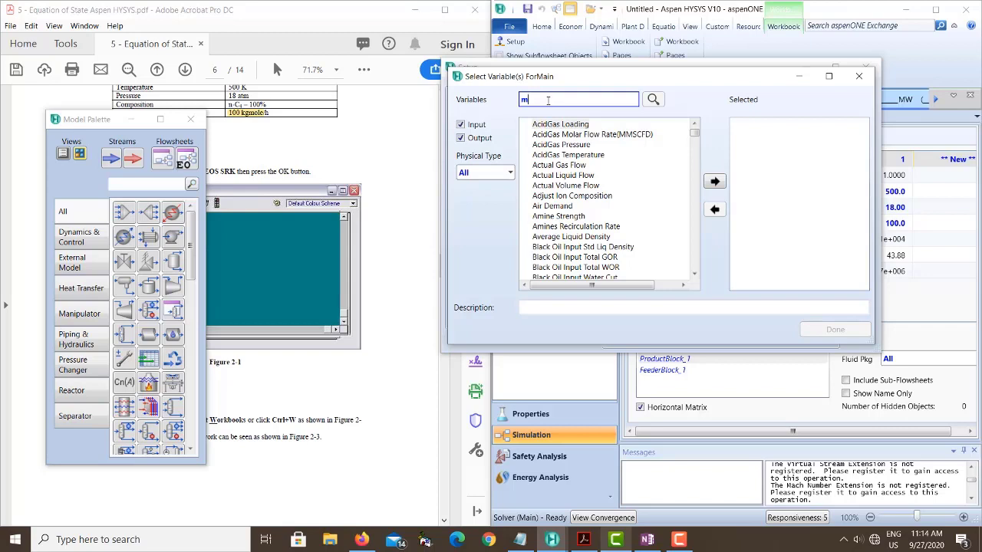
type("lar vo")
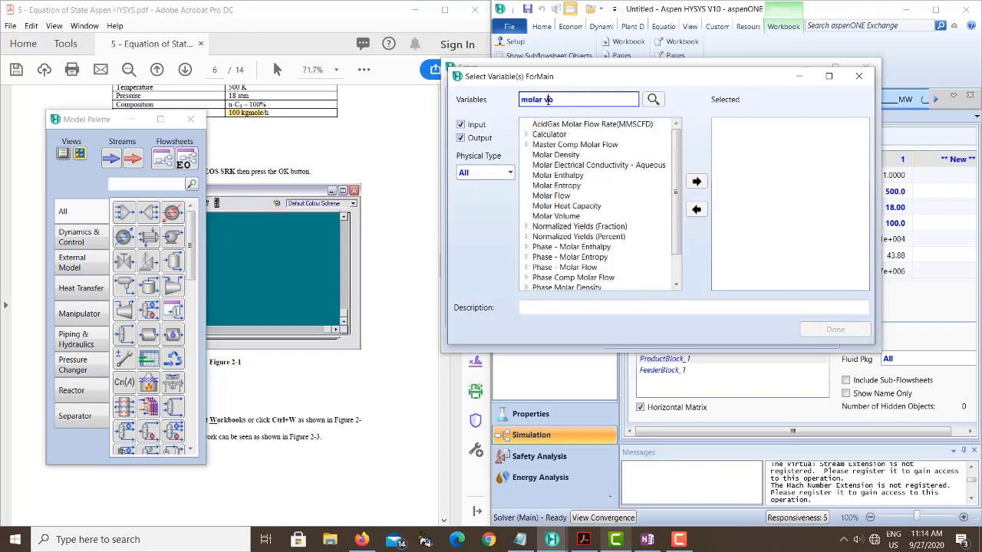
type("lume")
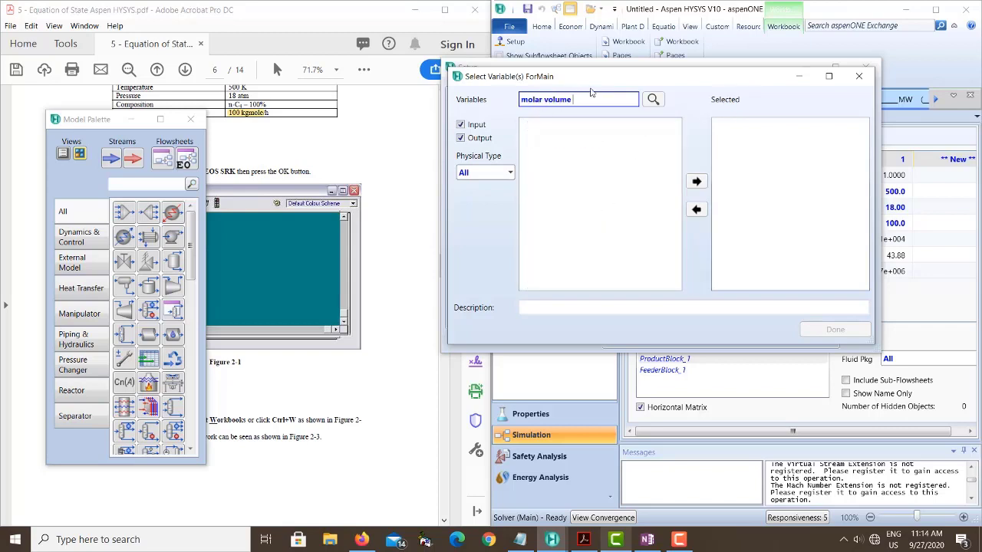
key("BackSpace")
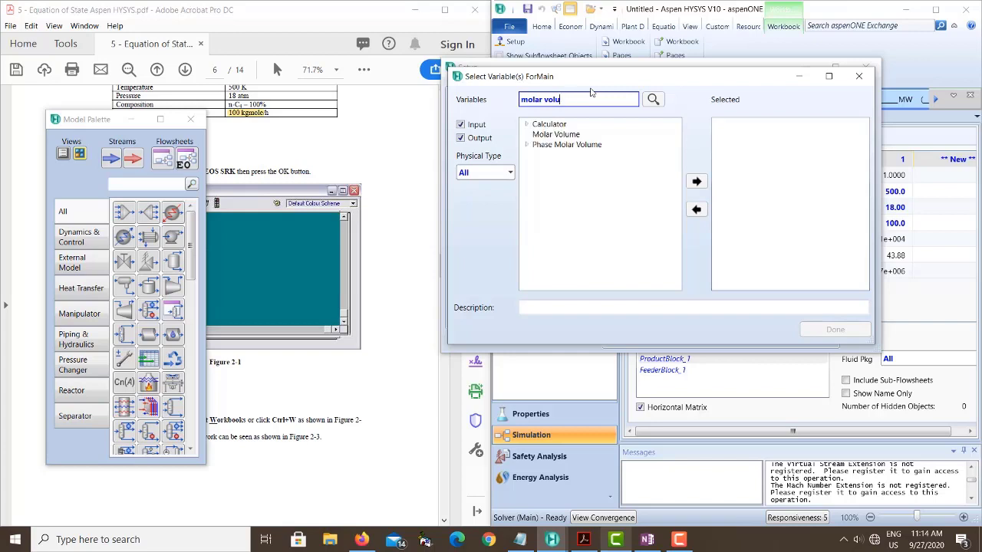
left_click(550, 135)
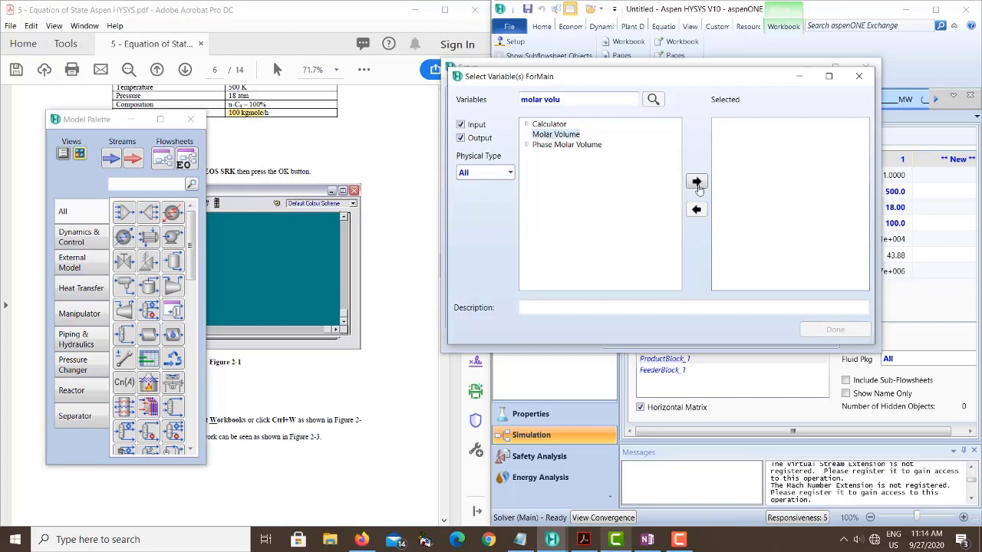
left_click(694, 184)
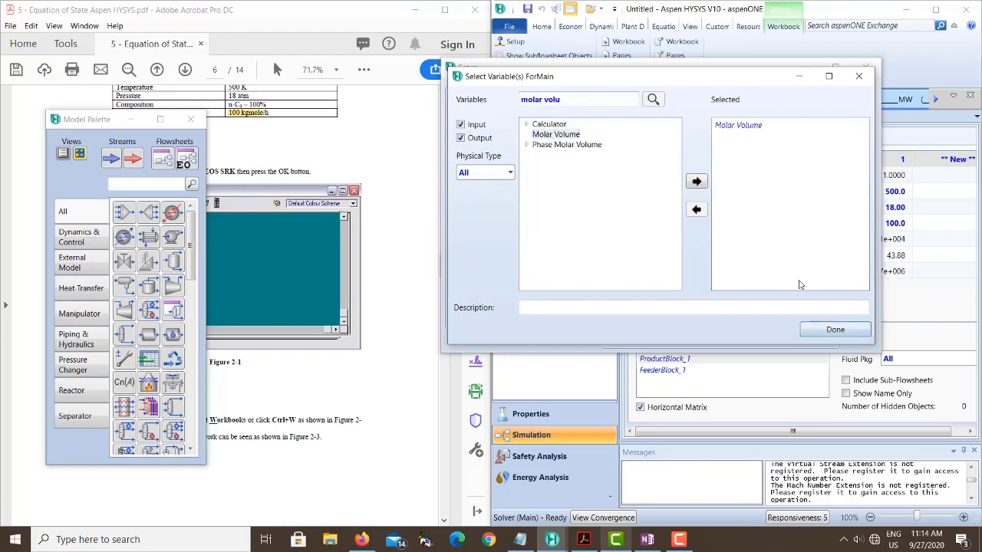
left_click(830, 330)
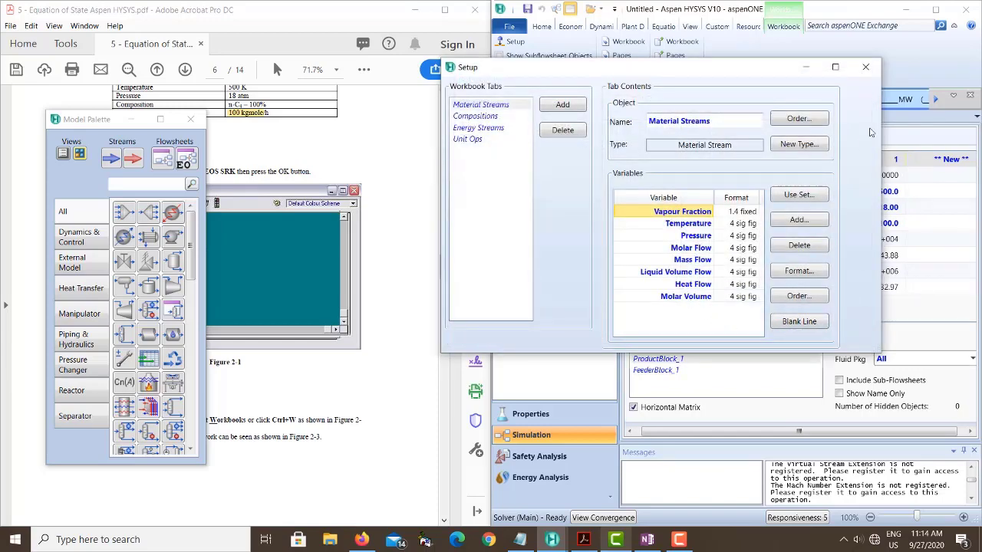
left_click(865, 67)
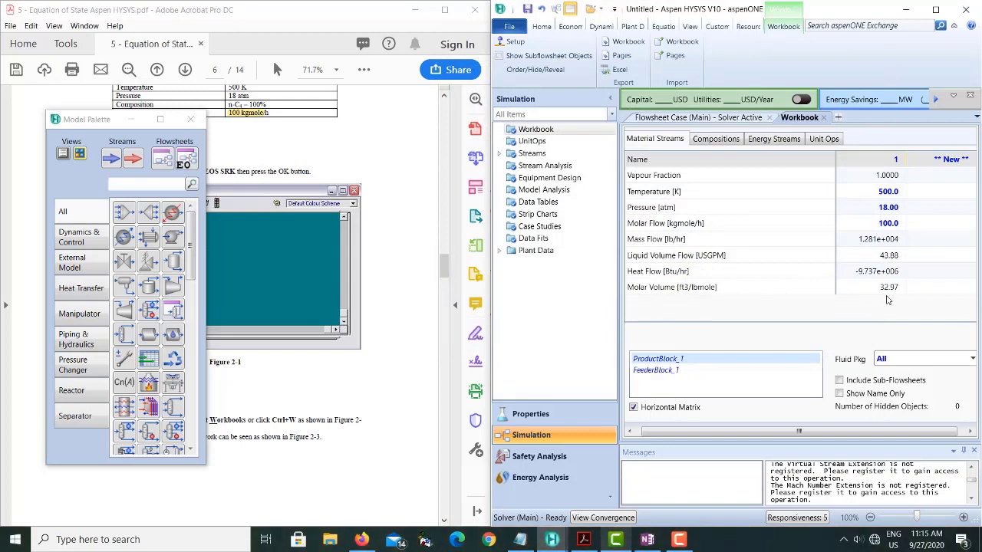
- Compare the Workbook's molar volume row with the PDF exercise and read on to its case study instructions
mouse_move(884, 292)
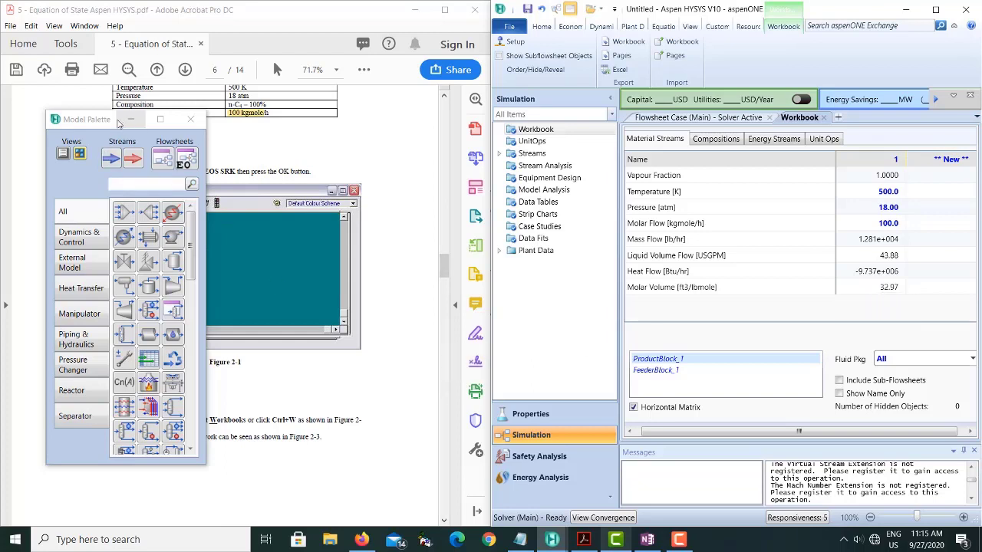
left_click(340, 382)
scroll(340, 382, "down", 15)
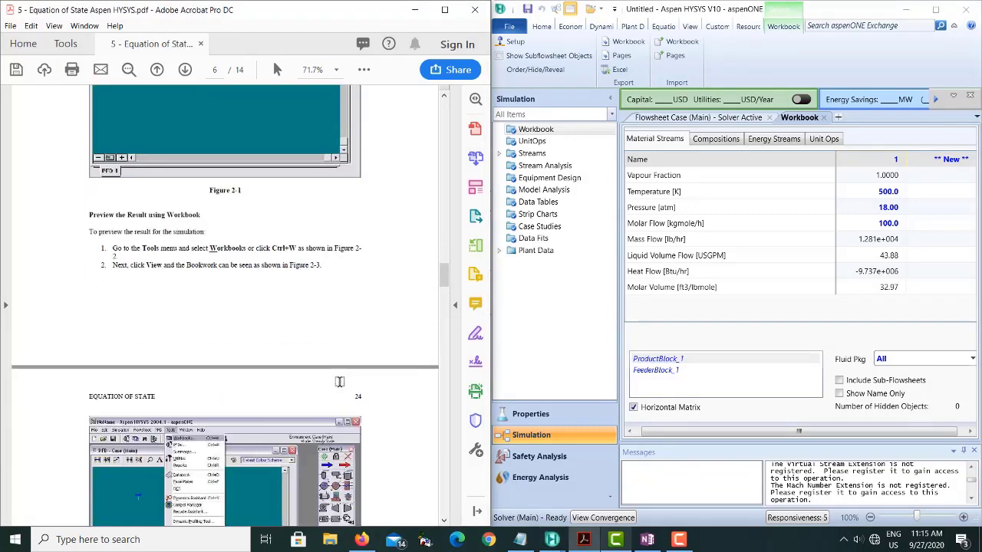
scroll(340, 384, "up", 5)
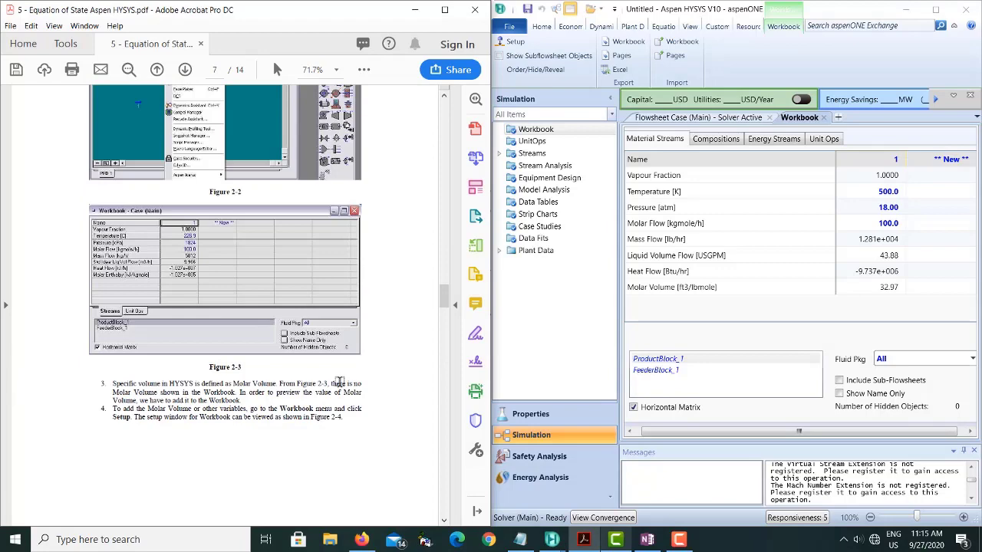
scroll(340, 382, "down", 10)
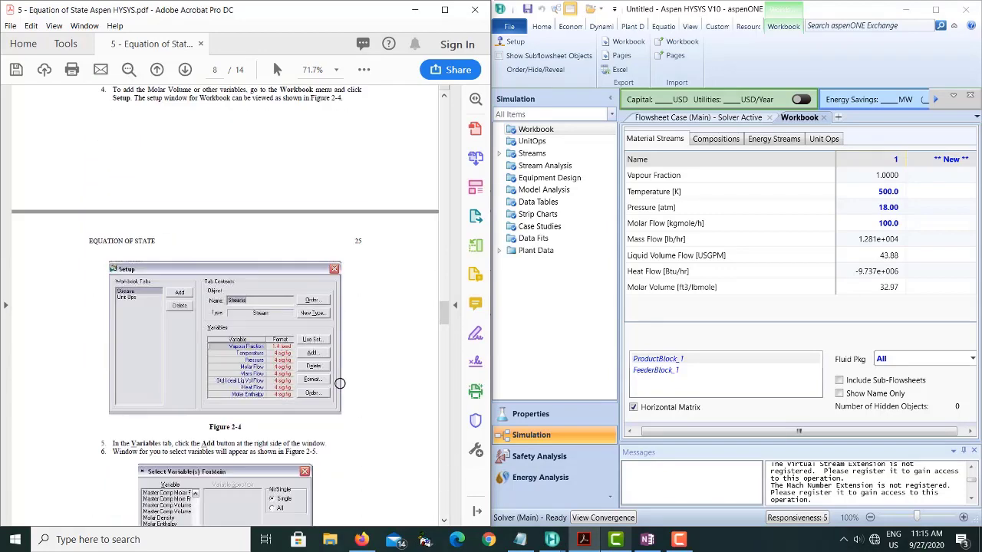
scroll(340, 382, "up", 1)
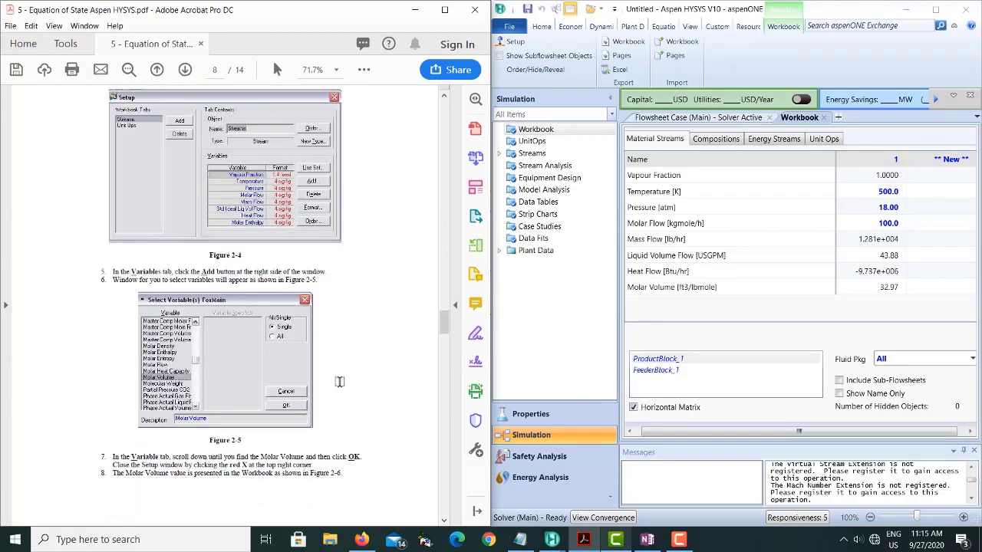
scroll(339, 382, "down", 3)
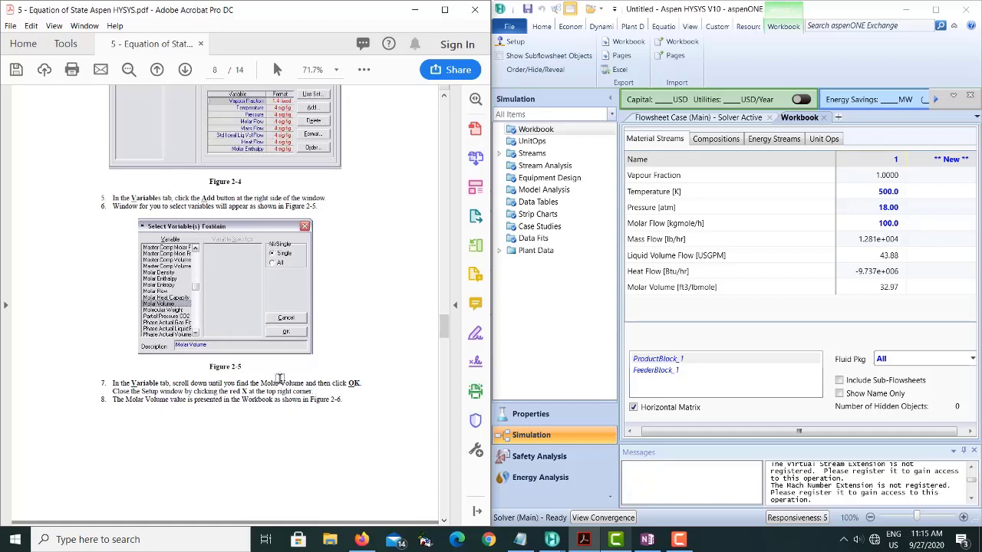
scroll(280, 380, "down", 15)
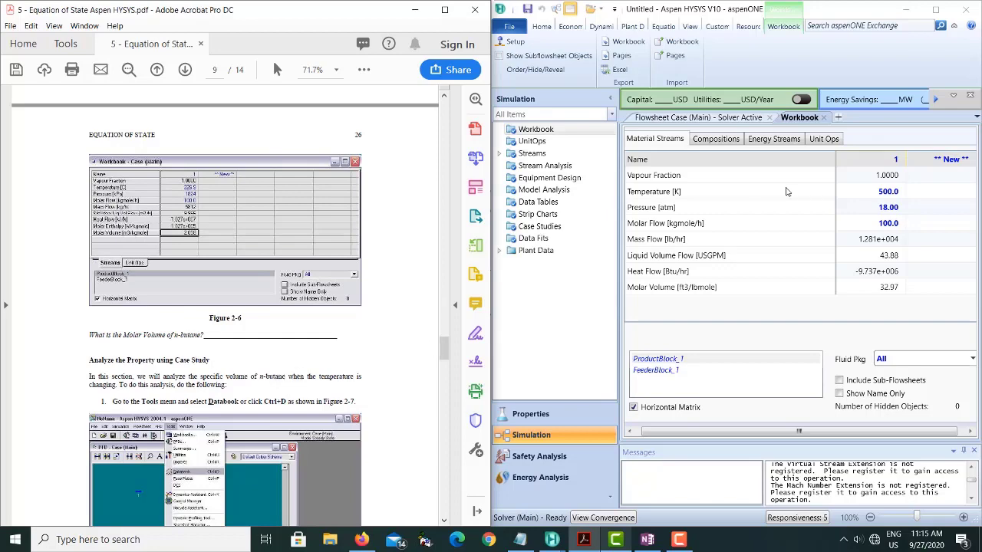
- Close the Workbook and return to the main flowsheet
left_click(824, 117)
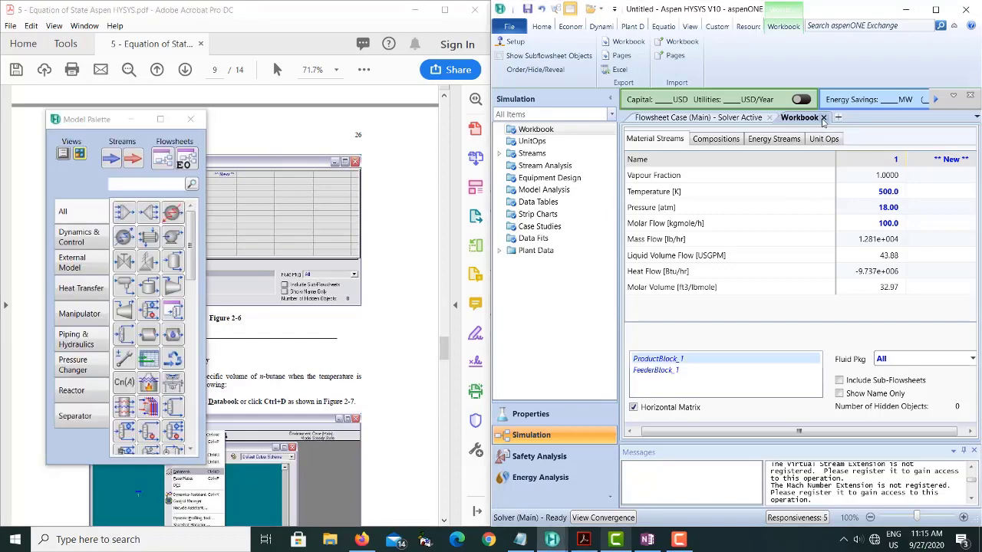
double_click(537, 130)
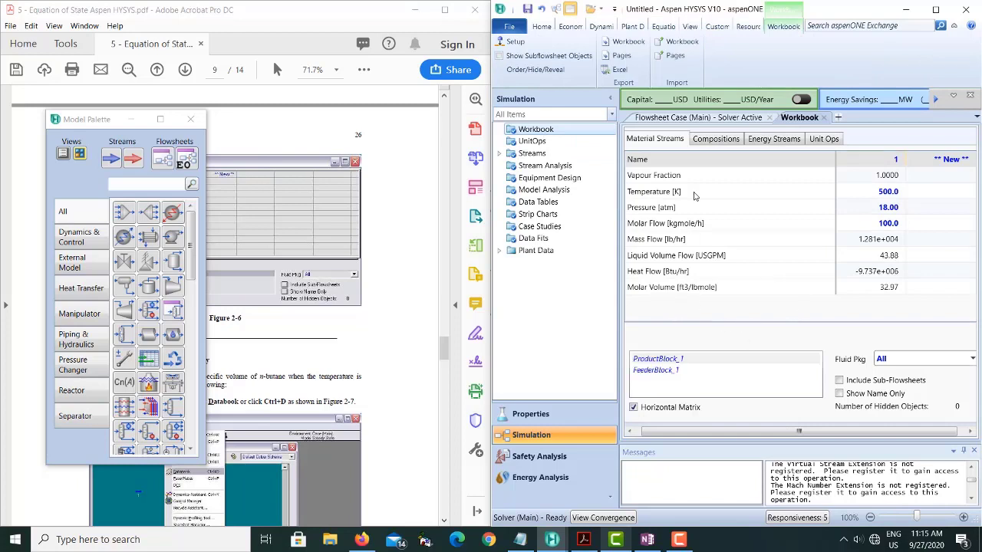
left_click(824, 117)
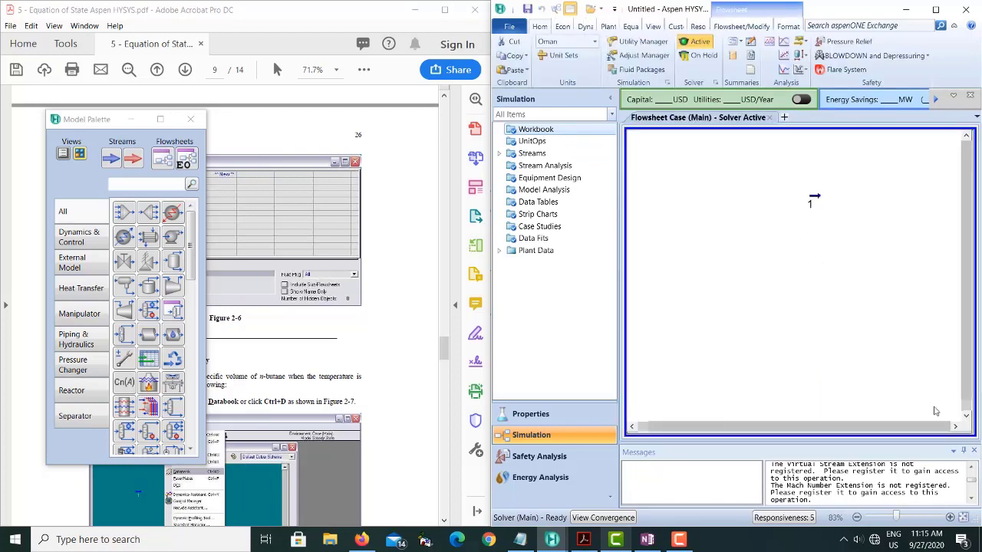
- Show the property table of material stream 1 on the flowsheet and place it just below the stream
left_click(949, 518)
left_click(950, 517)
left_click(966, 135)
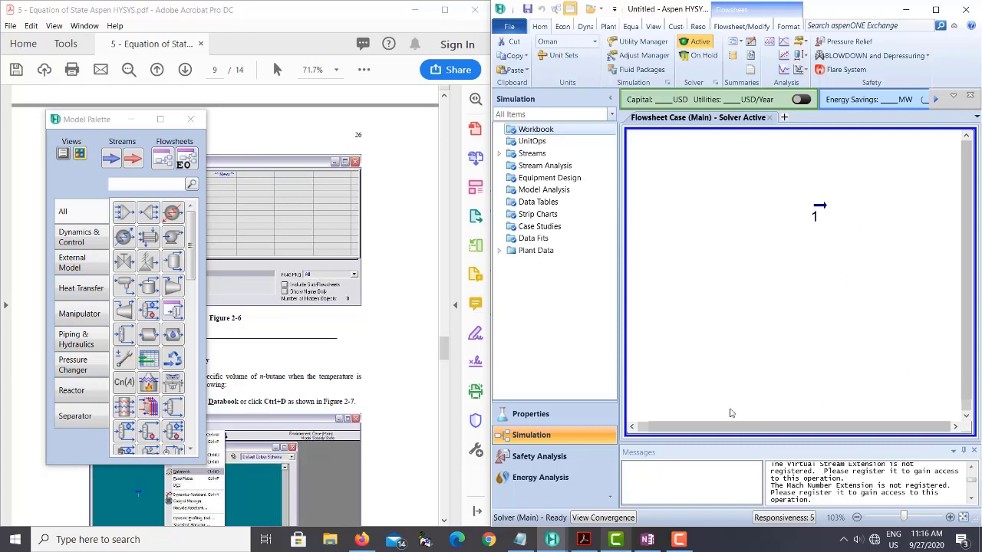
mouse_move(822, 212)
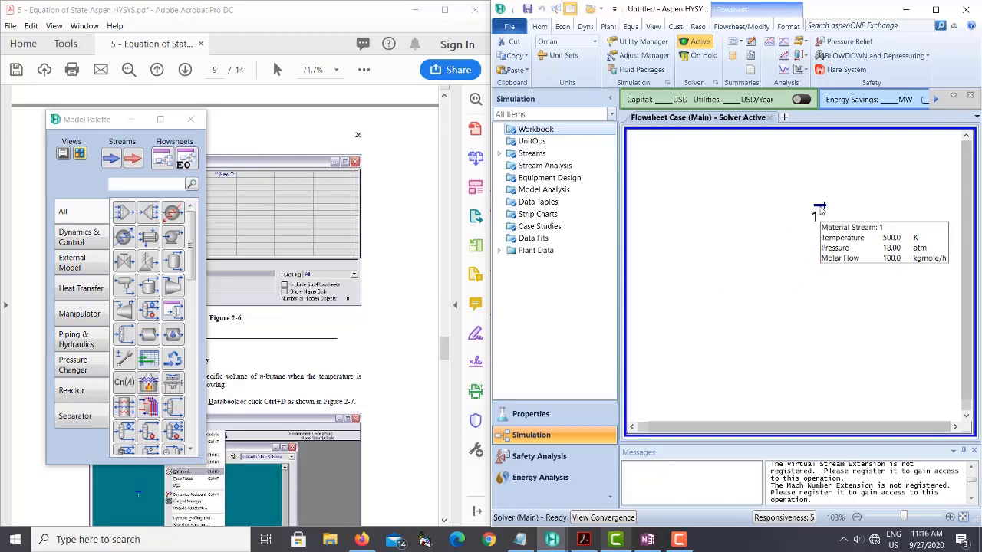
left_click(819, 209)
right_click(819, 209)
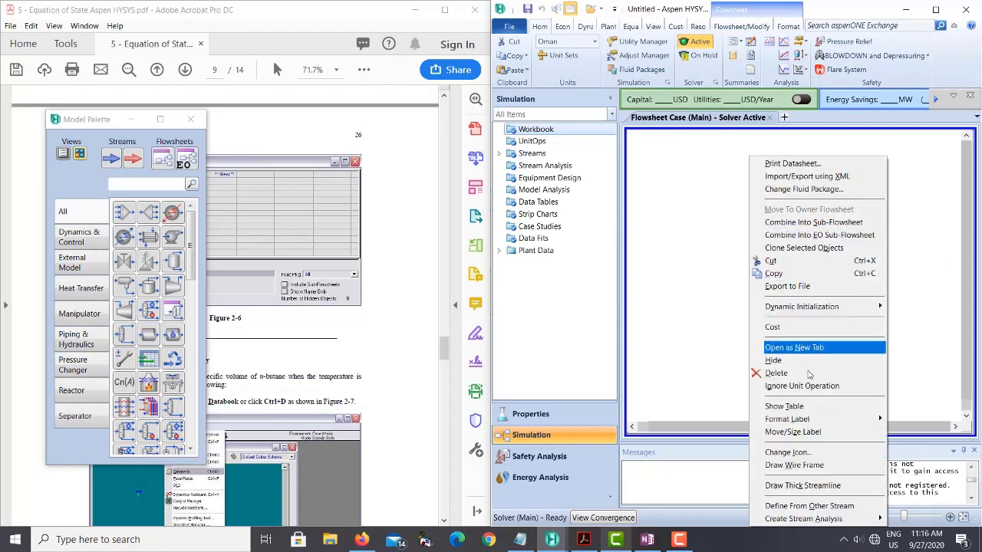
left_click(774, 408)
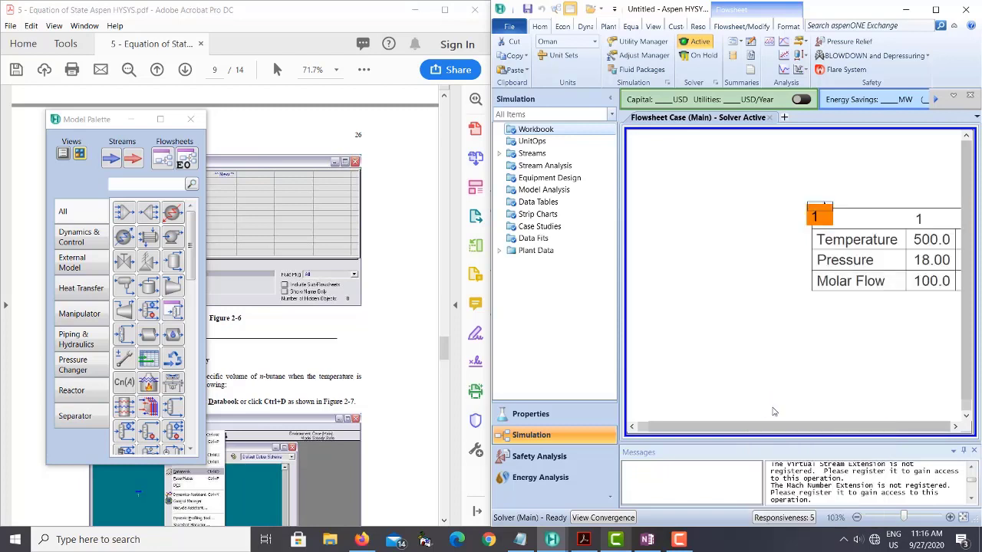
left_click_drag(876, 276, 784, 319)
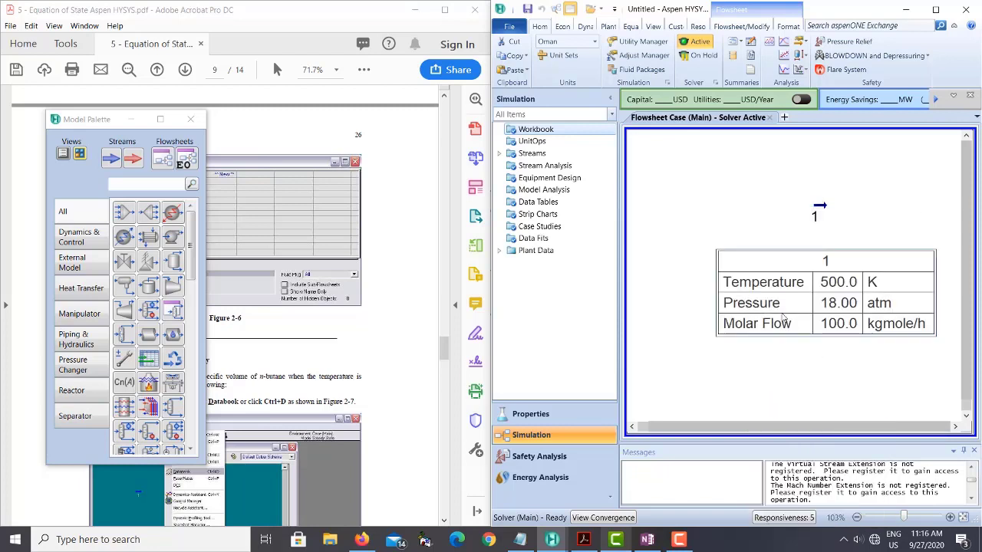
left_click_drag(799, 263, 797, 257)
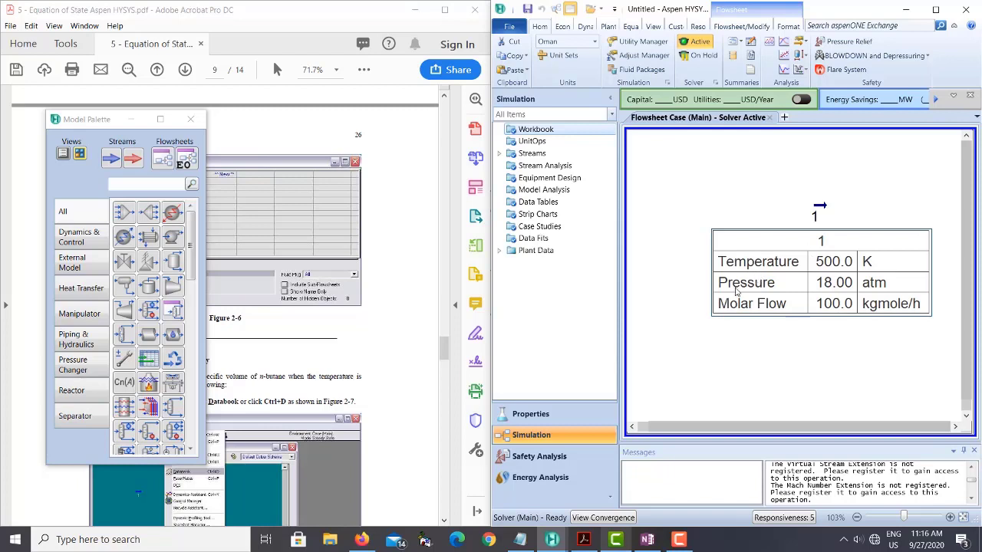
- Open stream 1's flowsheet table for editing and remove its Temperature, Pressure and Molar Flow variables
double_click(810, 278)
left_click_drag(757, 189, 665, 191)
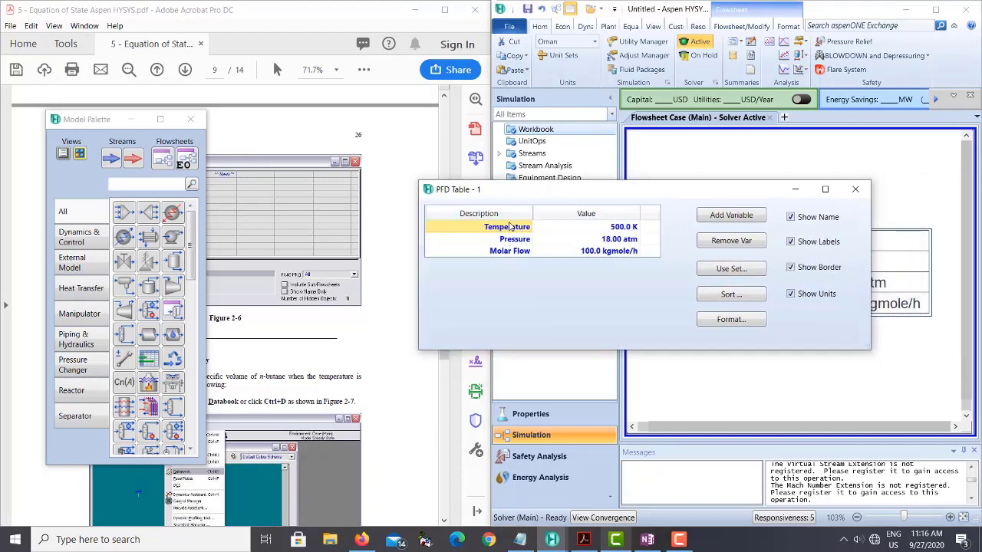
left_click_drag(541, 192, 415, 177)
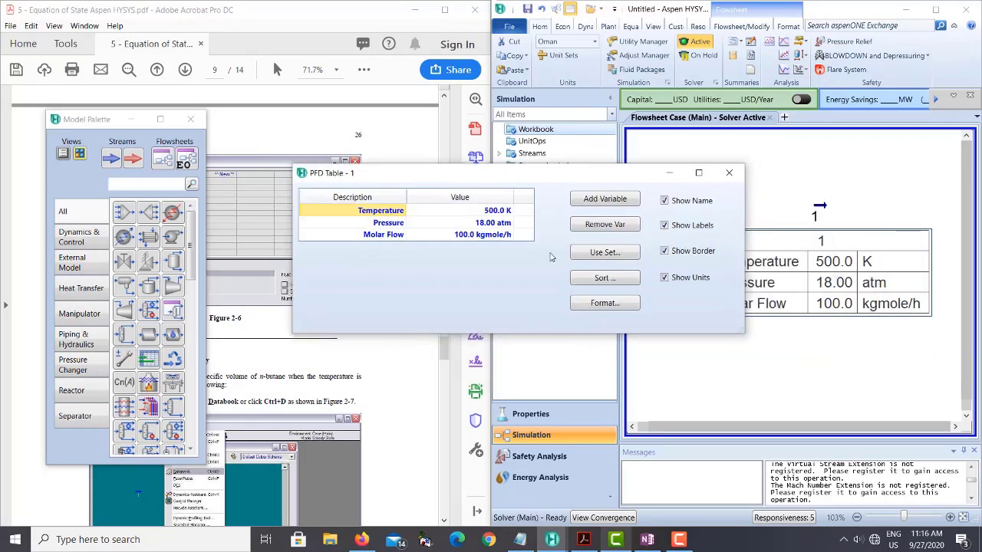
left_click(599, 226)
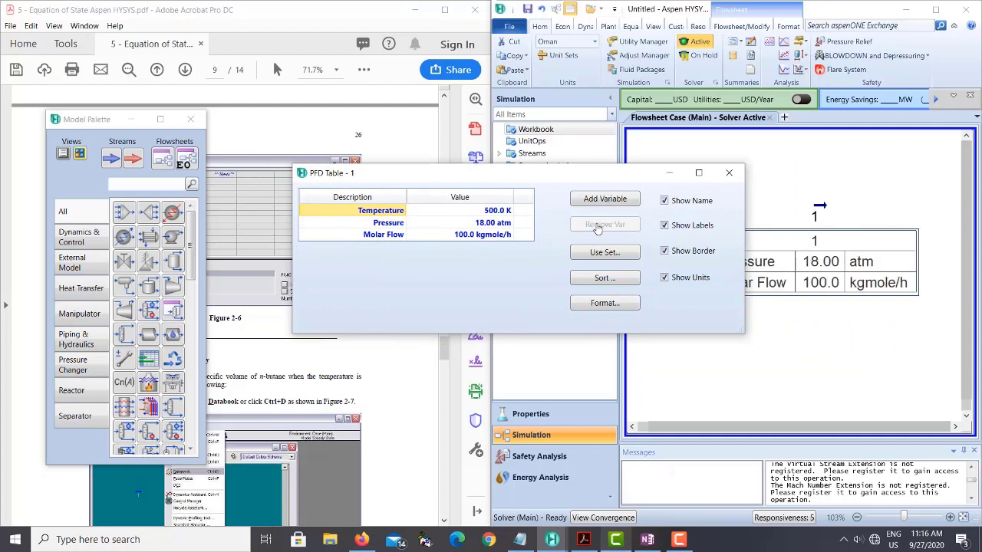
left_click(598, 225)
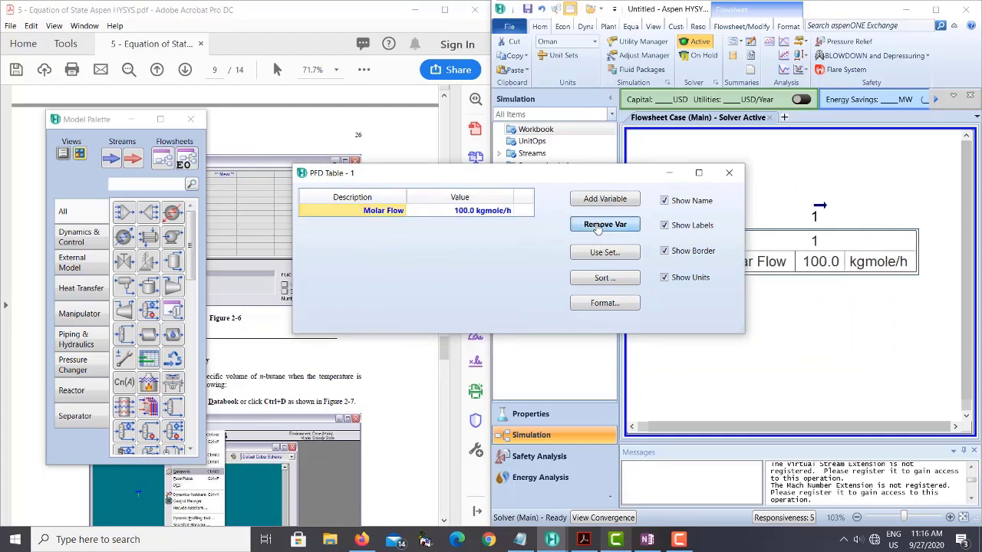
left_click(599, 226)
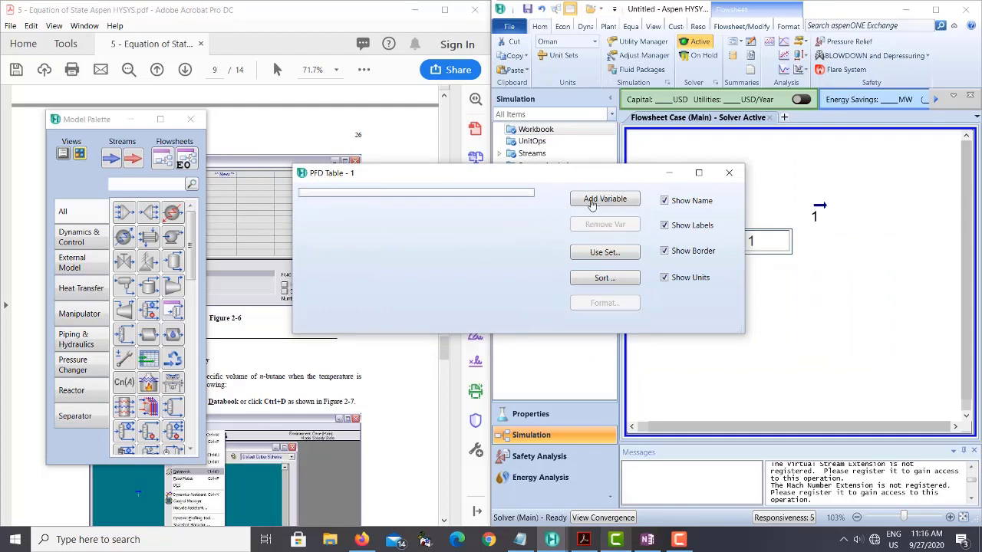
- Find the Molar Volume variable, add it to stream 1's flowsheet table and close the table's settings
left_click(610, 202)
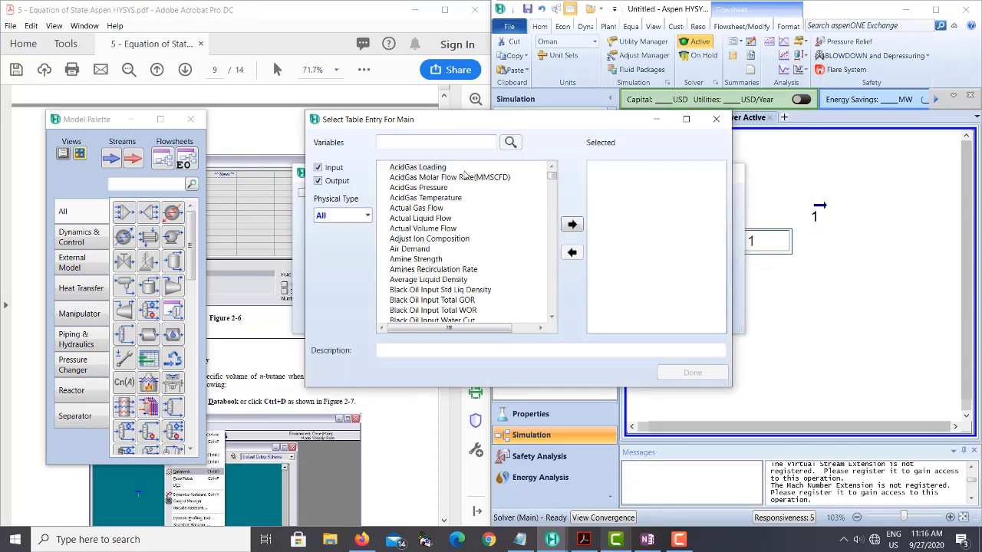
left_click(434, 142)
type("mo")
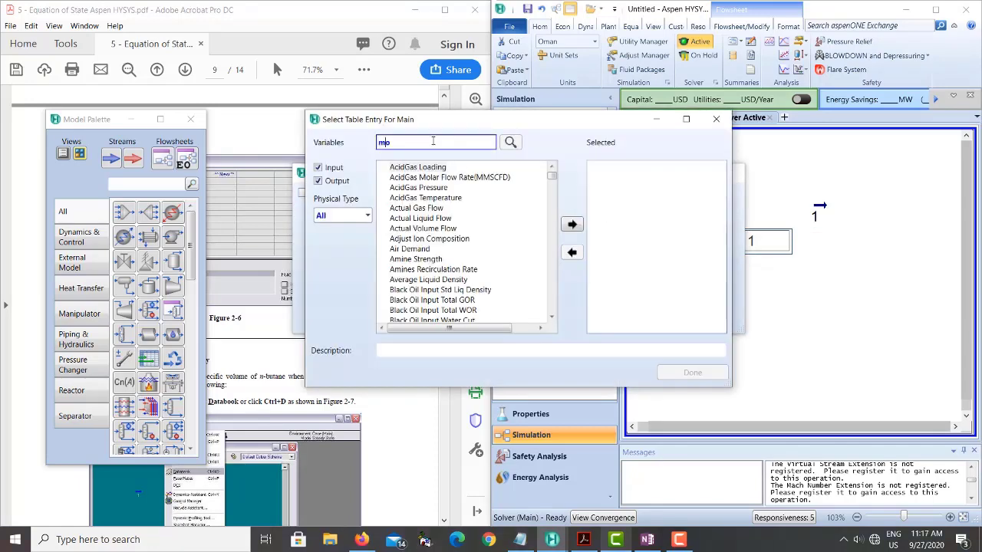
type("lar volume")
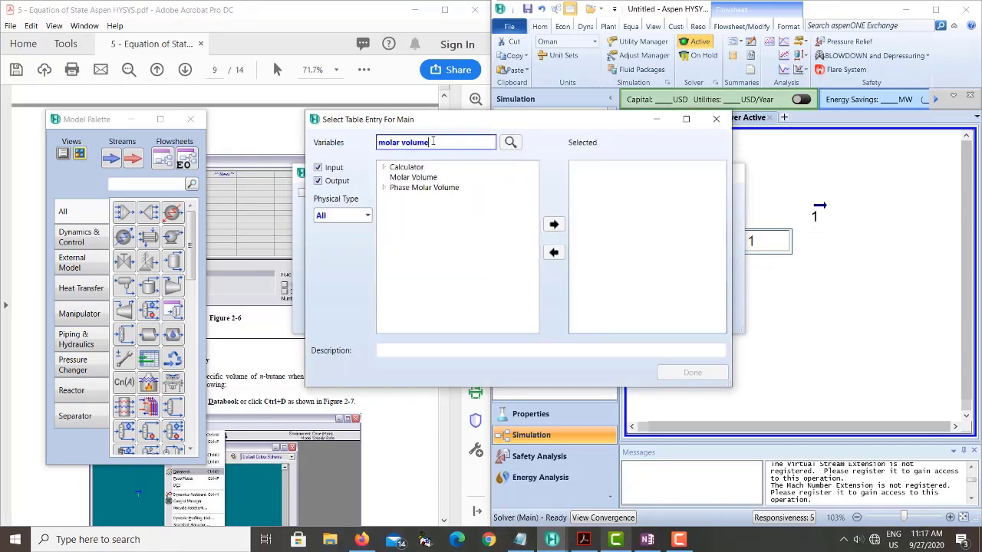
left_click(394, 179)
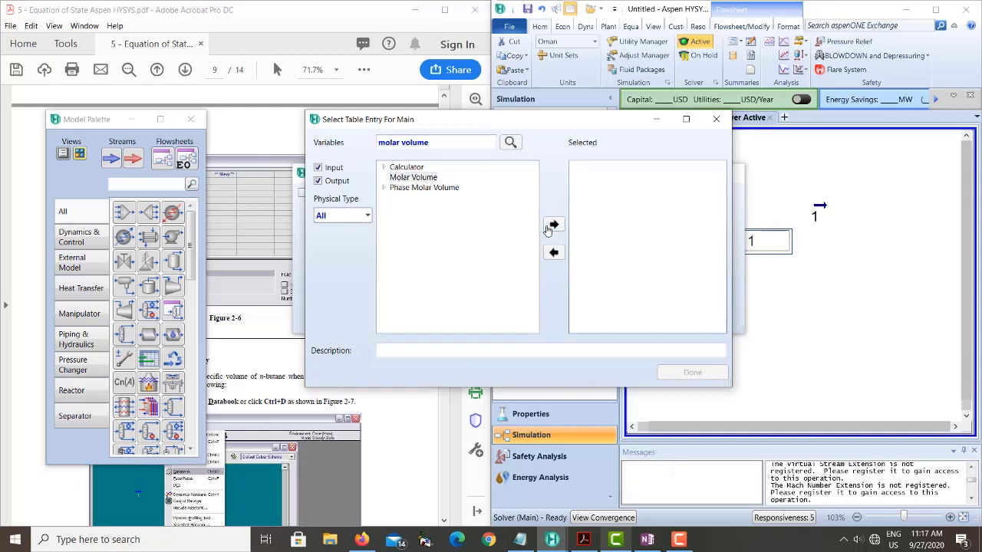
left_click(675, 373)
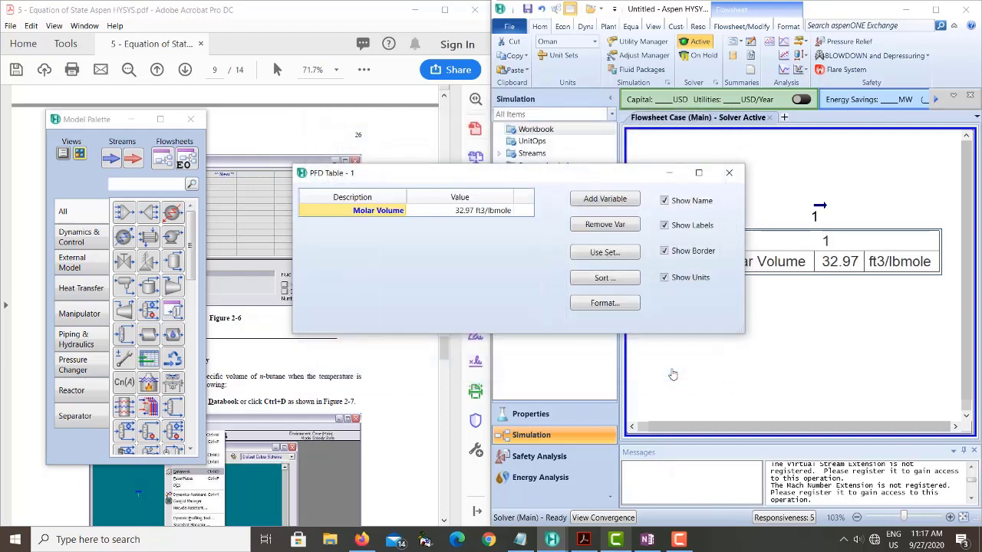
left_click(729, 172)
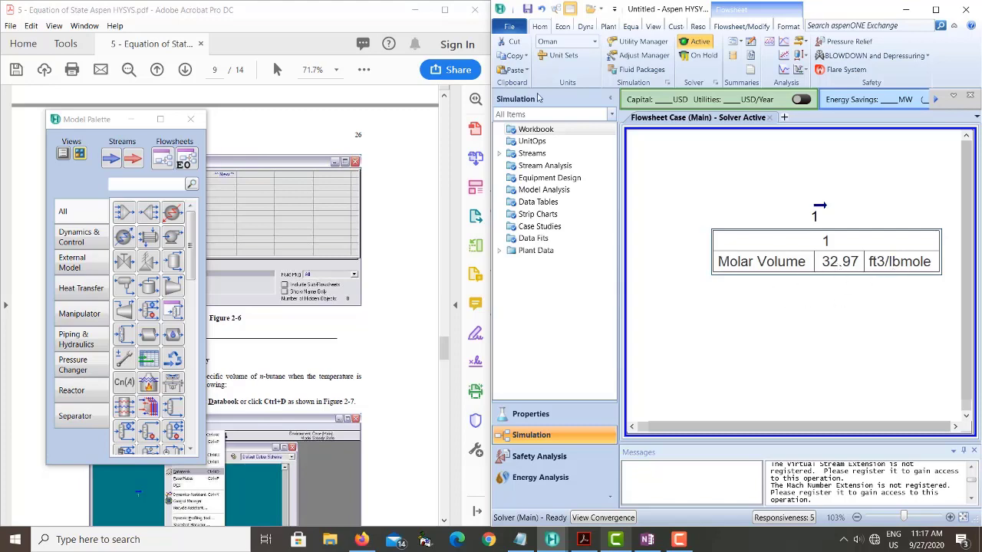
- Set the Molar Volume unit of the Oman unit set to m3/kgmole and accept the units of measure
left_click(558, 58)
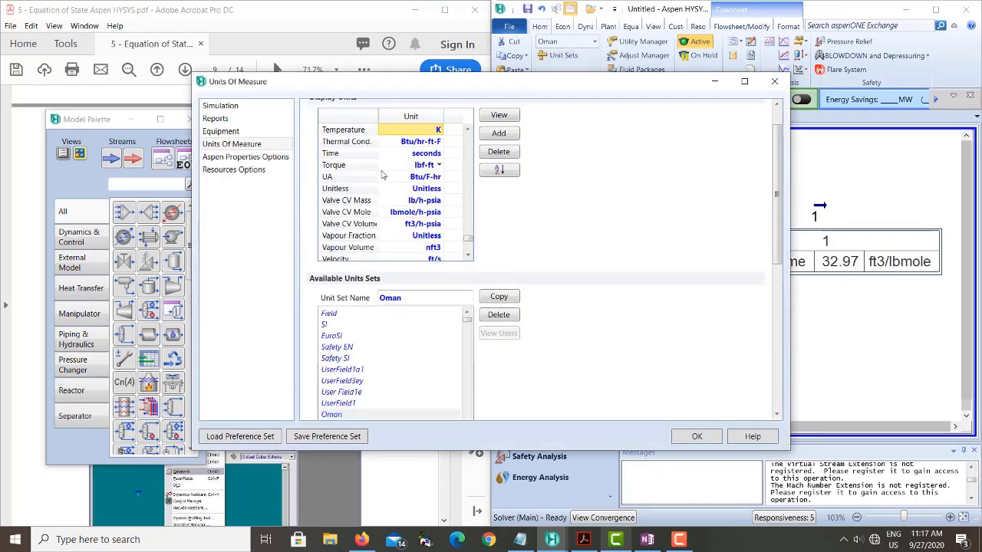
scroll(469, 239, "up", 1)
left_click_drag(469, 239, 470, 201)
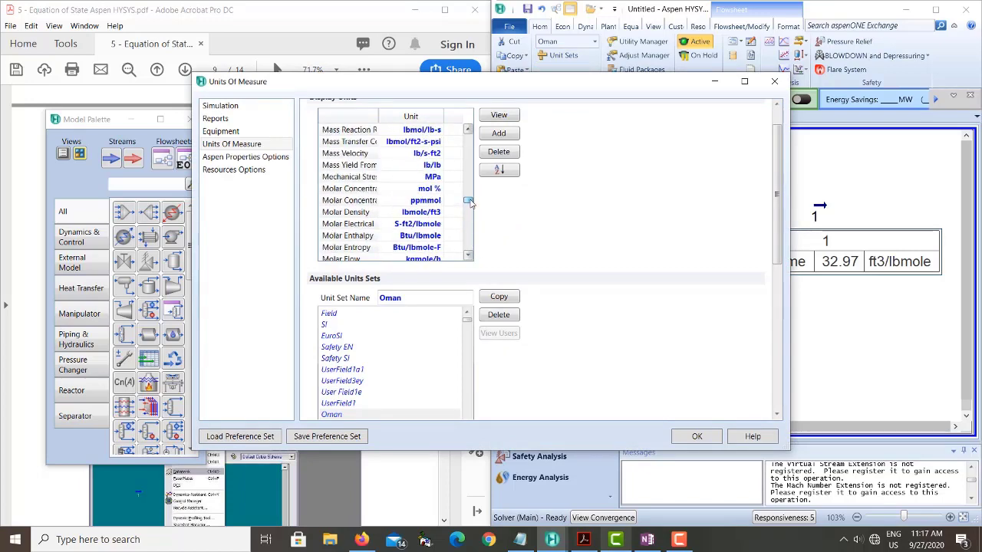
left_click(468, 256)
left_click(468, 257)
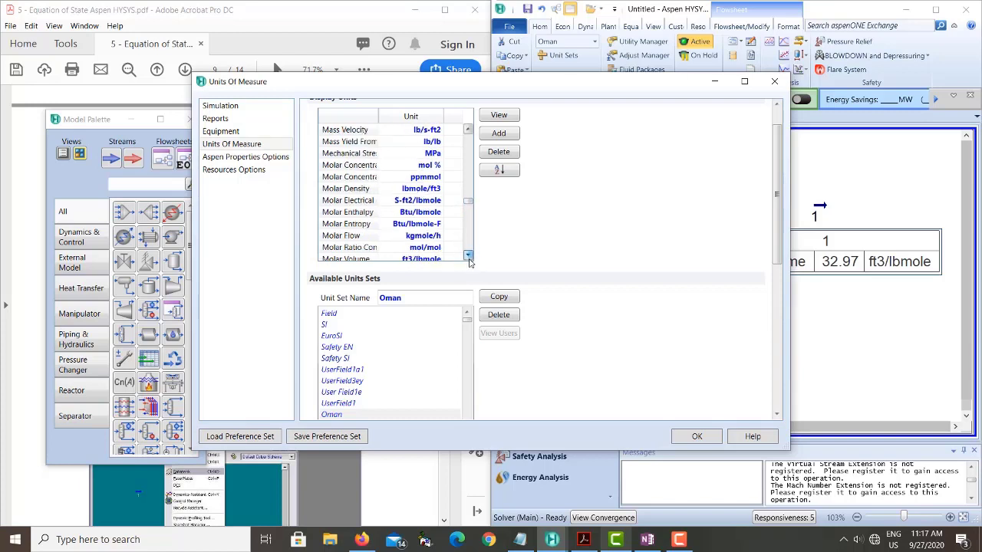
left_click(468, 256)
left_click(468, 256)
left_click(468, 256)
left_click(434, 224)
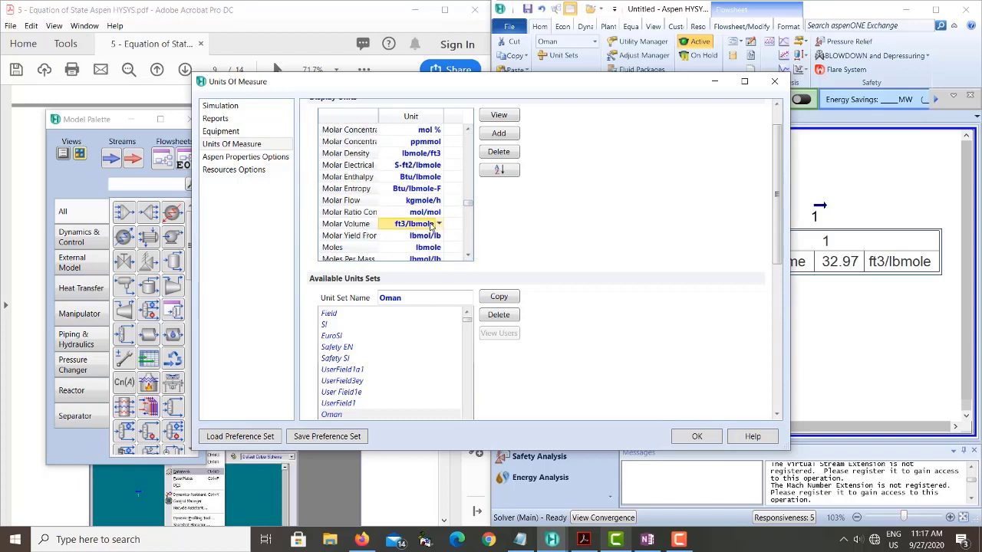
left_click(440, 224)
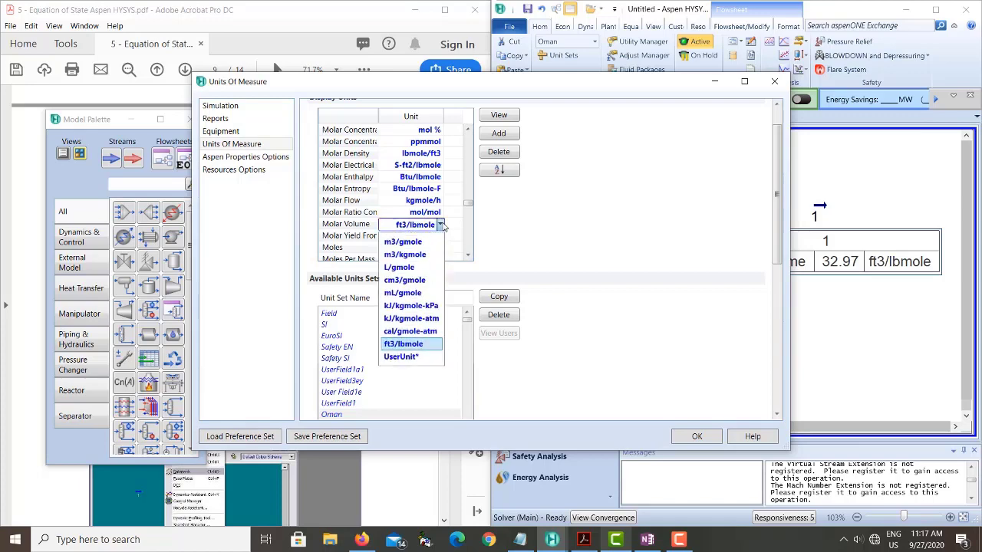
left_click(412, 255)
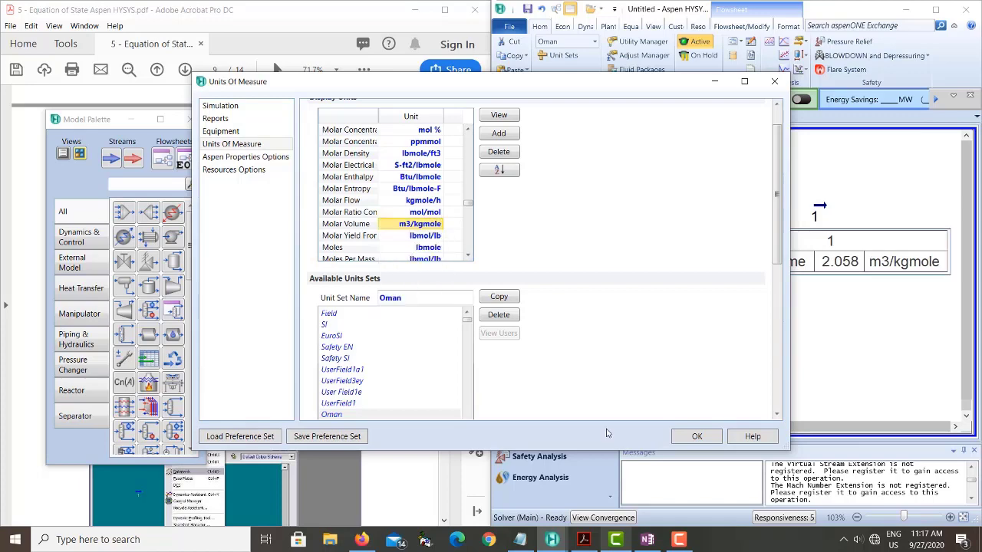
left_click(697, 437)
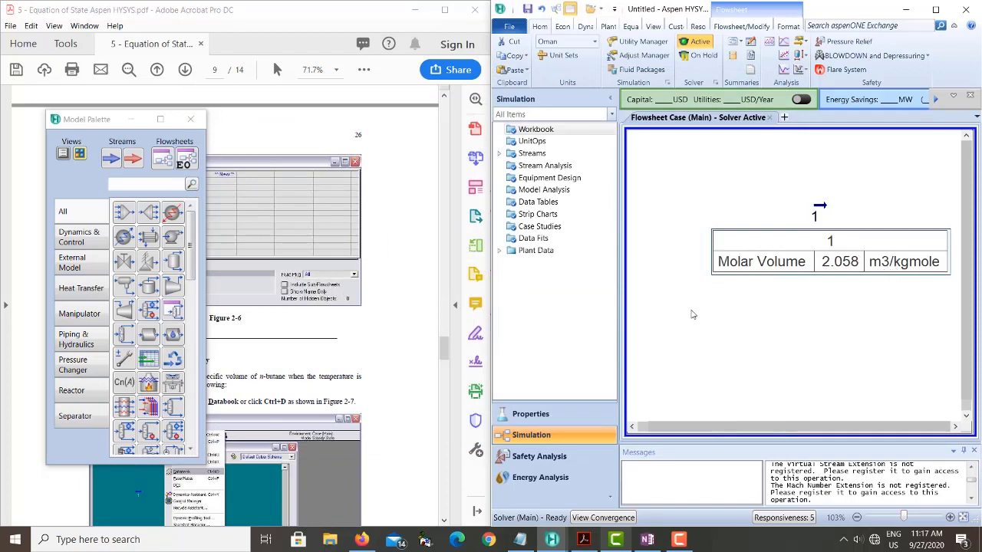
- Close the Model Palette and highlight the question "What is the Molar Volume of n-butane?" in the PDF exercise
left_click(190, 119)
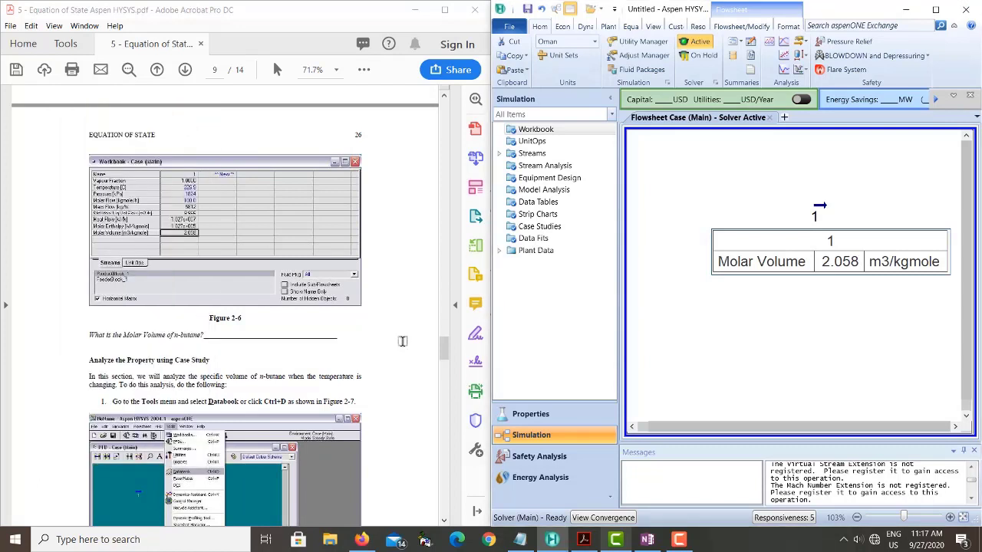
scroll(402, 341, "down", 1)
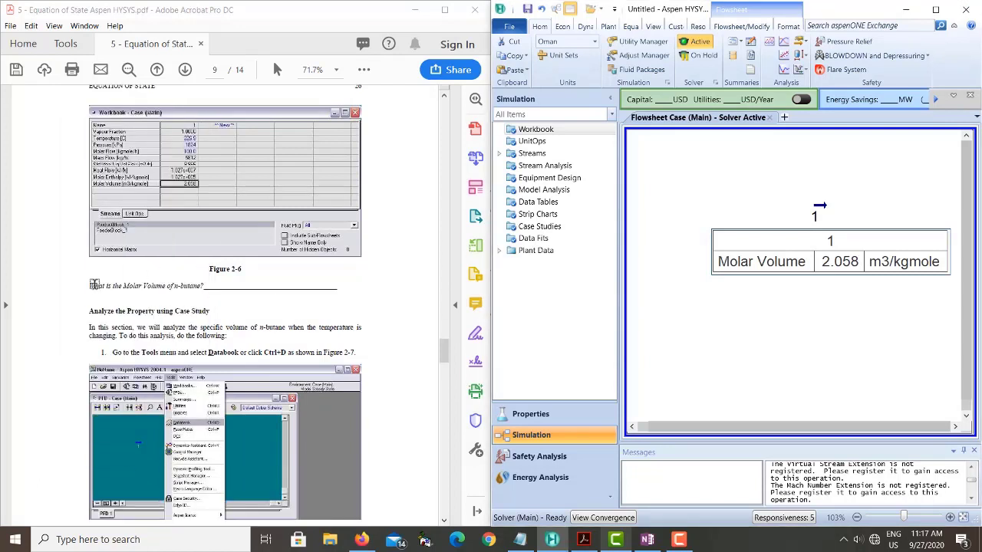
left_click_drag(91, 286, 202, 287)
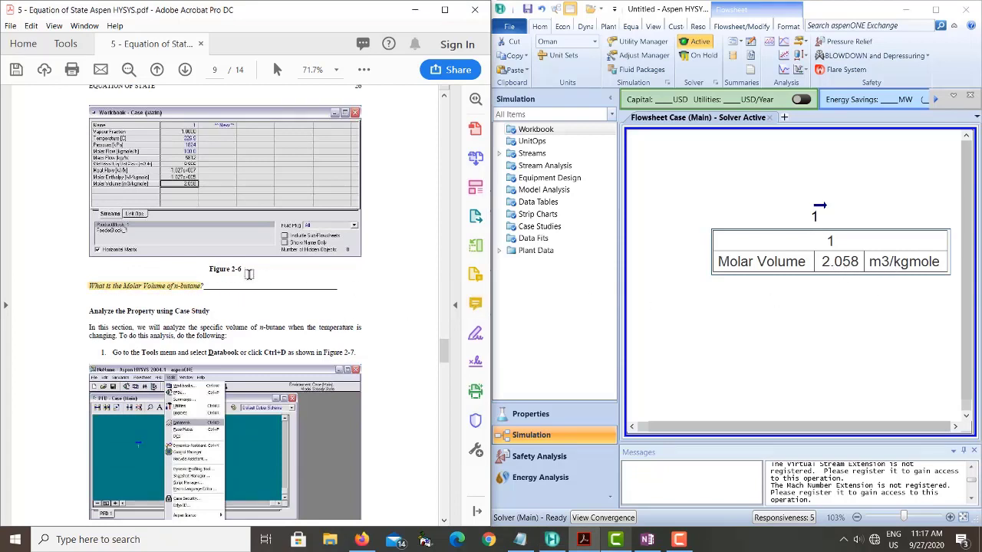
- Read the PDF's Databook and case study instructions, then open the simulation's Case Studies list
scroll(303, 284, "down", 10)
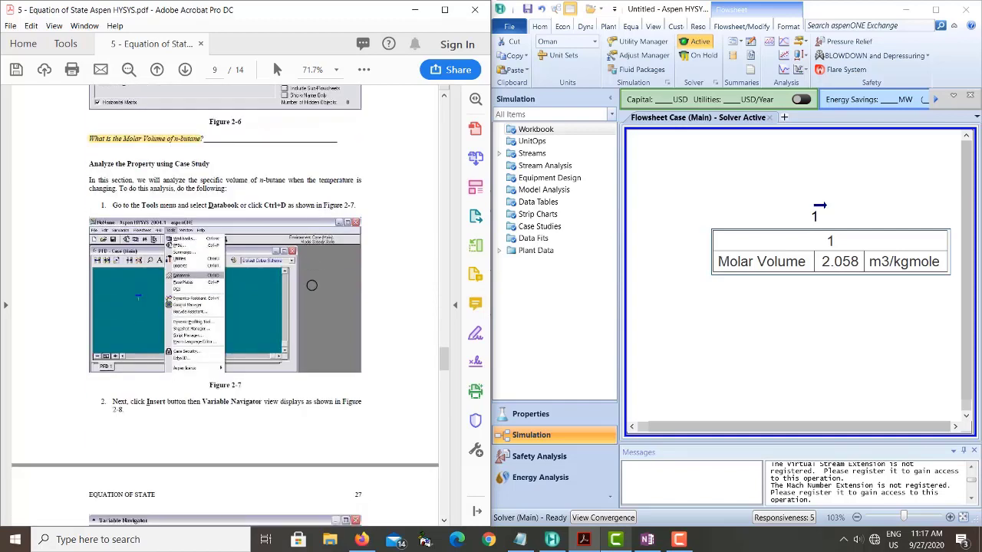
scroll(312, 286, "down", 5)
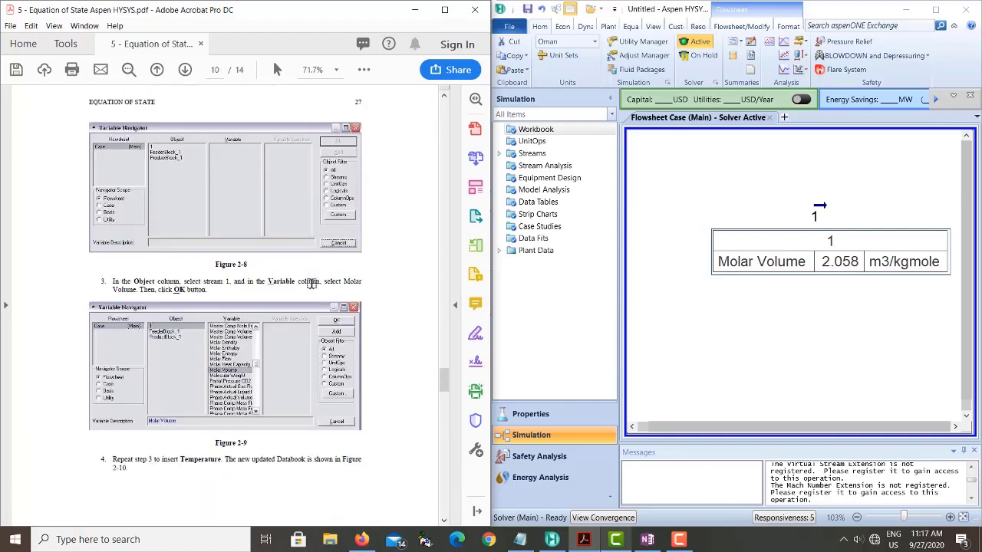
scroll(312, 285, "down", 10)
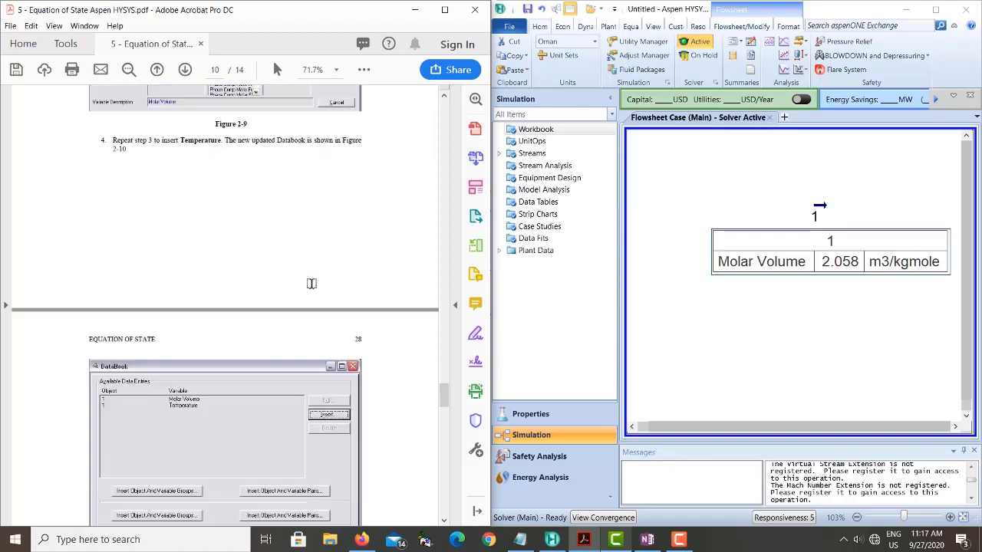
scroll(312, 285, "down", 3)
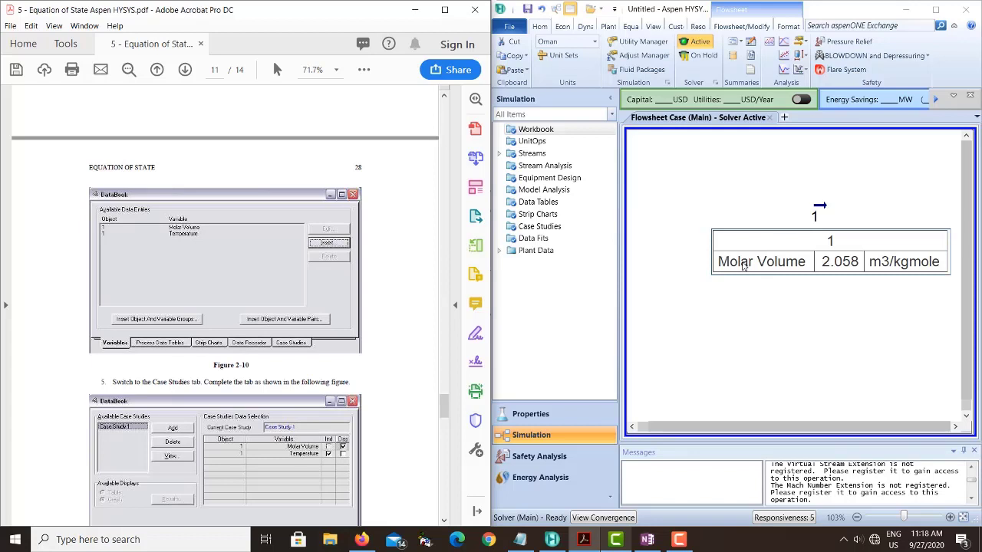
double_click(540, 228)
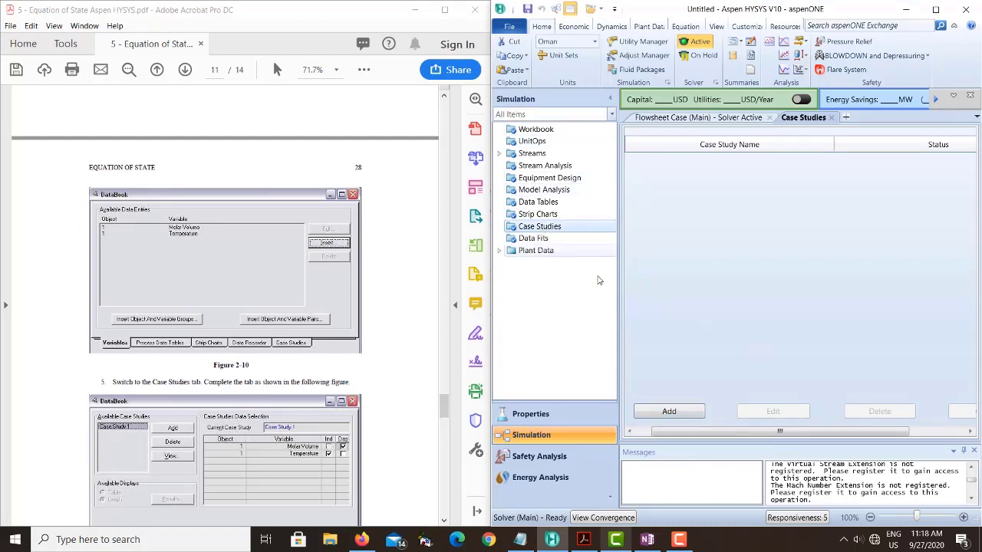
- Add a new case study and switch to a blank area of the OneNote page below the existing notes
left_click(666, 412)
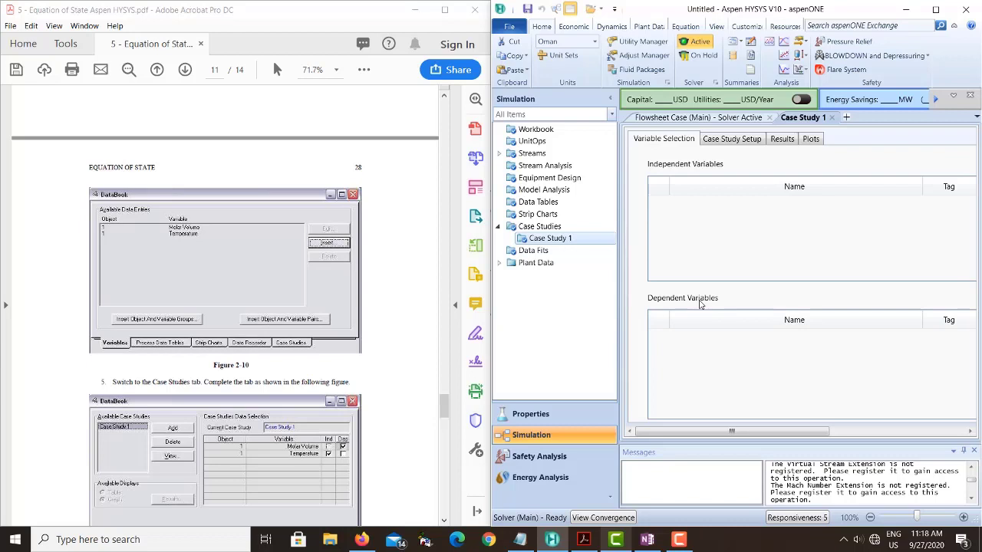
left_click(648, 539)
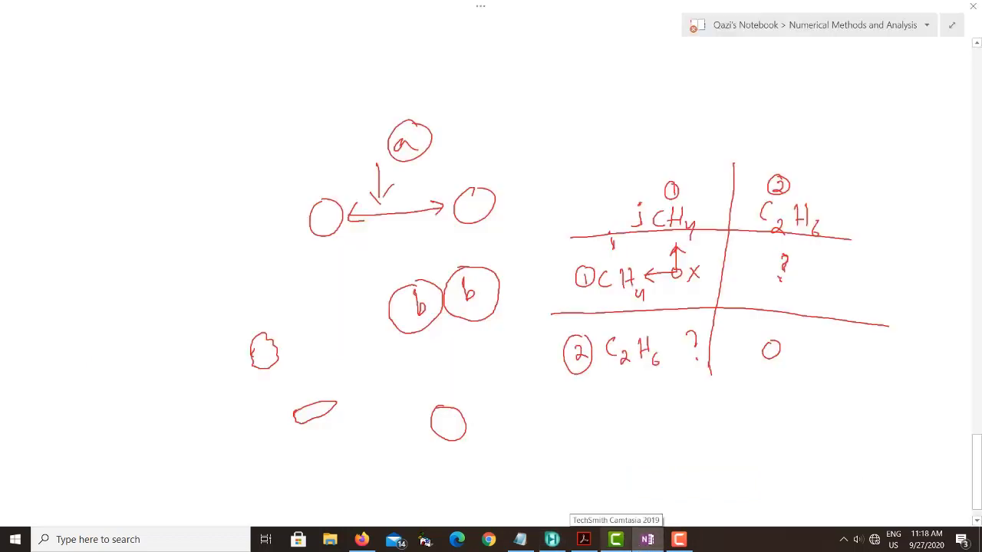
left_click(977, 524)
left_click(978, 523)
left_click(978, 523)
scroll(842, 453, "down", 5)
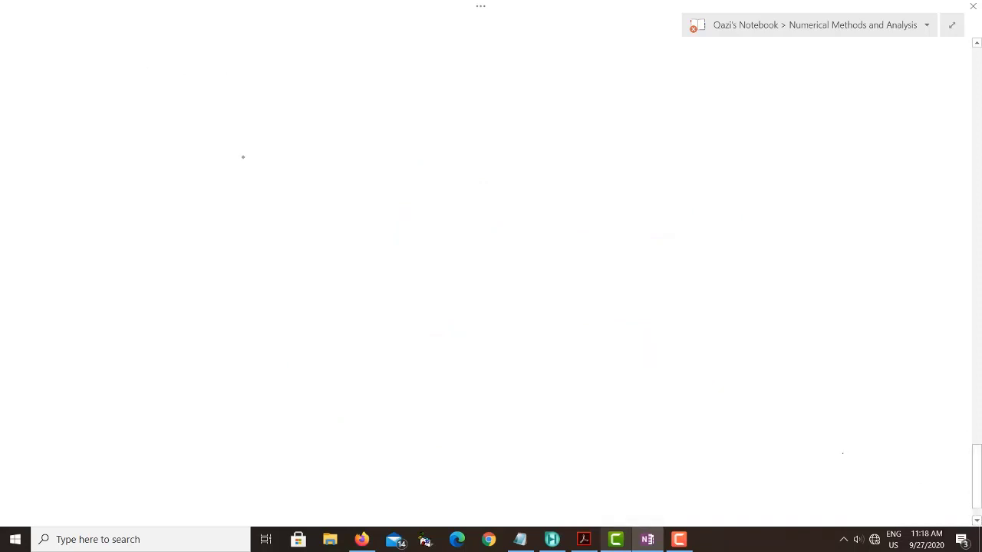
- Handwrite the fraction dX/dY in red, circle dX and label it "Dependent Variable" with an arrow
left_click_drag(253, 173, 274, 181)
mouse_move(276, 162)
left_mouse_down()
mouse_move(265, 186)
mouse_move(274, 192)
mouse_move(268, 222)
mouse_move(287, 231)
left_mouse_up()
mouse_move(266, 145)
left_mouse_down()
mouse_move(223, 178)
mouse_move(292, 168)
mouse_move(267, 150)
mouse_move(345, 151)
left_mouse_up()
left_click_drag(337, 129, 365, 141)
mouse_move(371, 132)
left_mouse_down()
mouse_move(375, 158)
mouse_move(380, 126)
mouse_move(418, 106)
left_mouse_up()
left_click_drag(427, 105, 457, 103)
left_click_drag(453, 92, 462, 89)
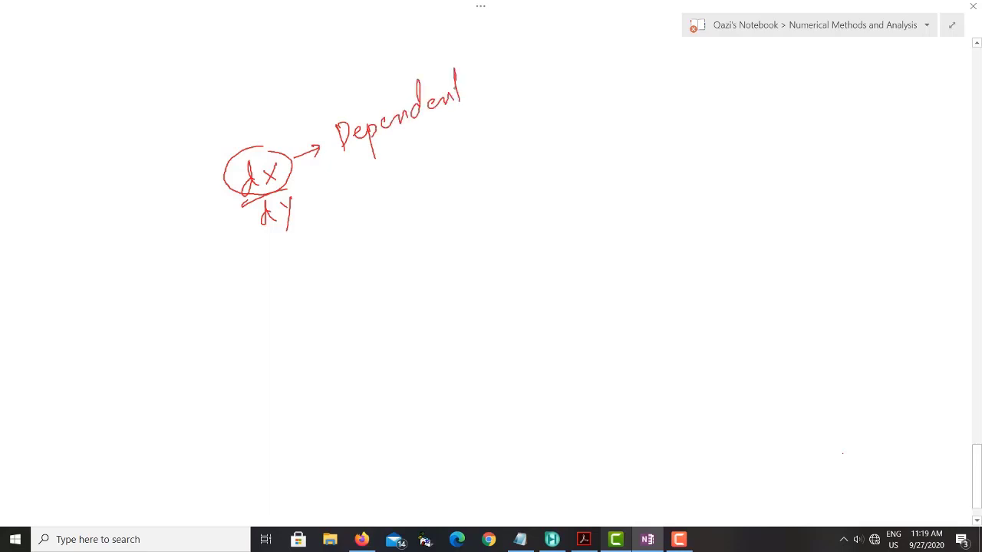
left_click_drag(414, 148, 421, 129)
left_click_drag(434, 132, 435, 144)
mouse_move(479, 95)
left_mouse_down()
mouse_move(484, 116)
mouse_move(509, 115)
left_mouse_up()
- Label dY as "Independent Variable" with an arrow and add tick marks to dX and dY
left_click_drag(338, 202, 339, 220)
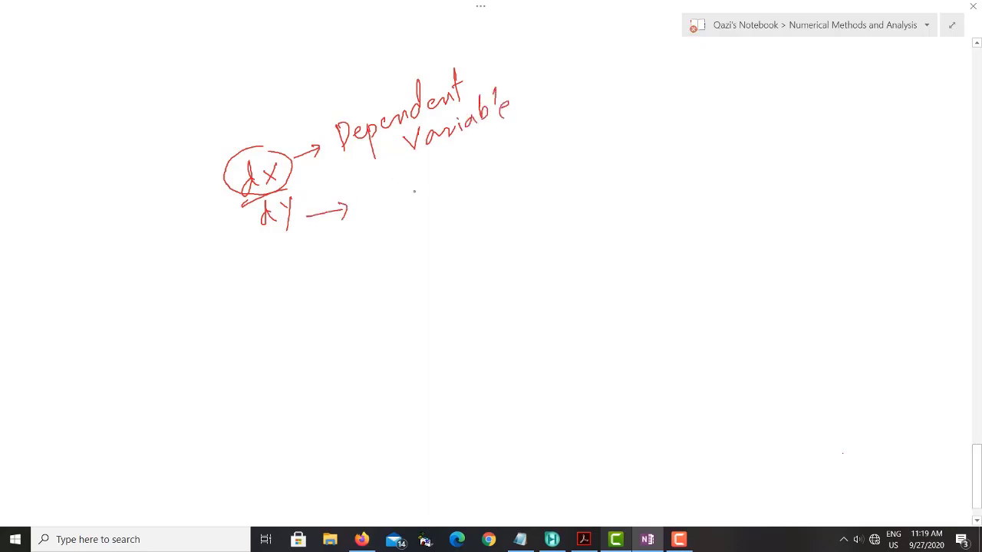
mouse_move(404, 205)
left_mouse_down()
mouse_move(416, 178)
mouse_move(435, 188)
mouse_move(477, 179)
mouse_move(491, 150)
mouse_move(512, 167)
left_mouse_up()
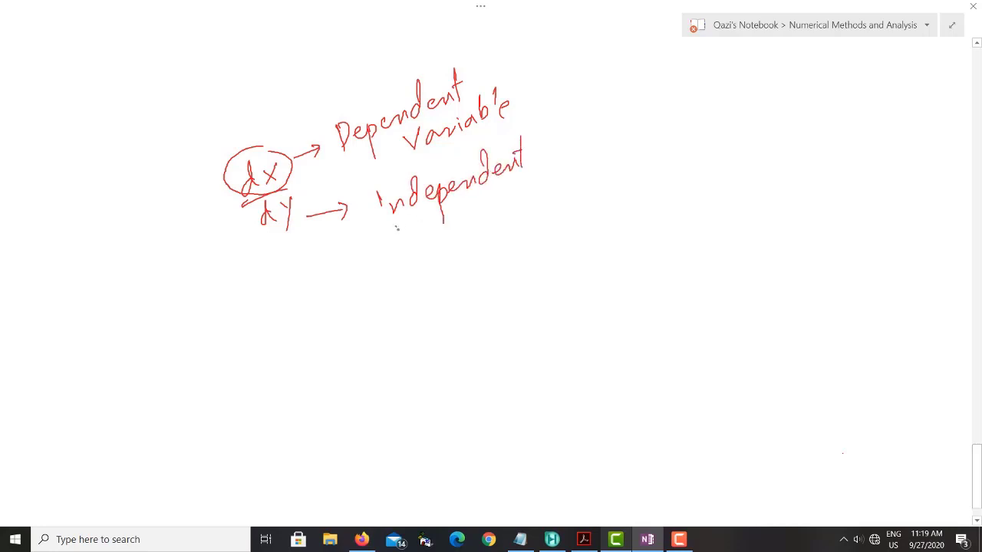
left_click_drag(474, 212, 491, 208)
left_click_drag(501, 206, 510, 204)
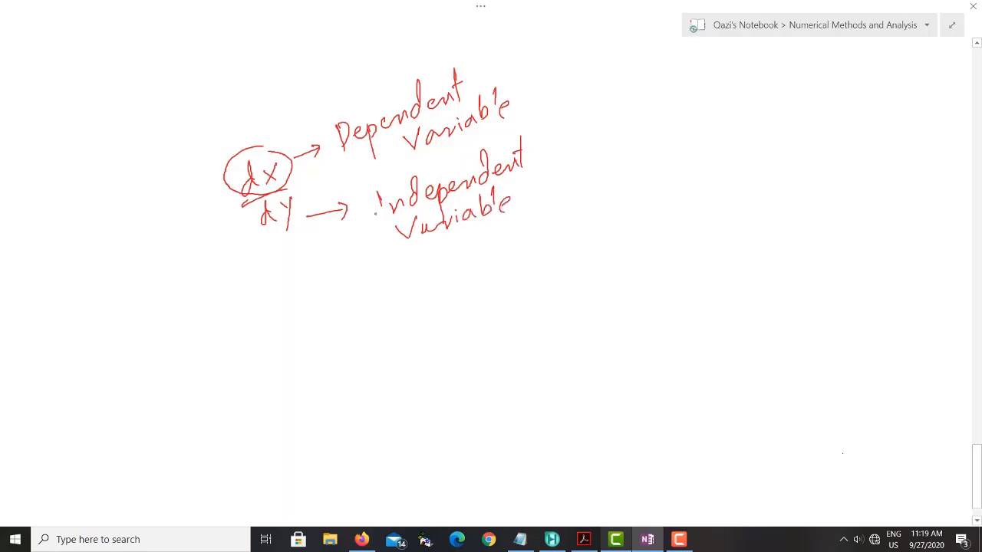
left_click_drag(270, 163, 299, 140)
mouse_move(293, 198)
left_mouse_down()
mouse_move(314, 181)
mouse_move(298, 142)
left_mouse_up()
left_click_drag(299, 195, 318, 177)
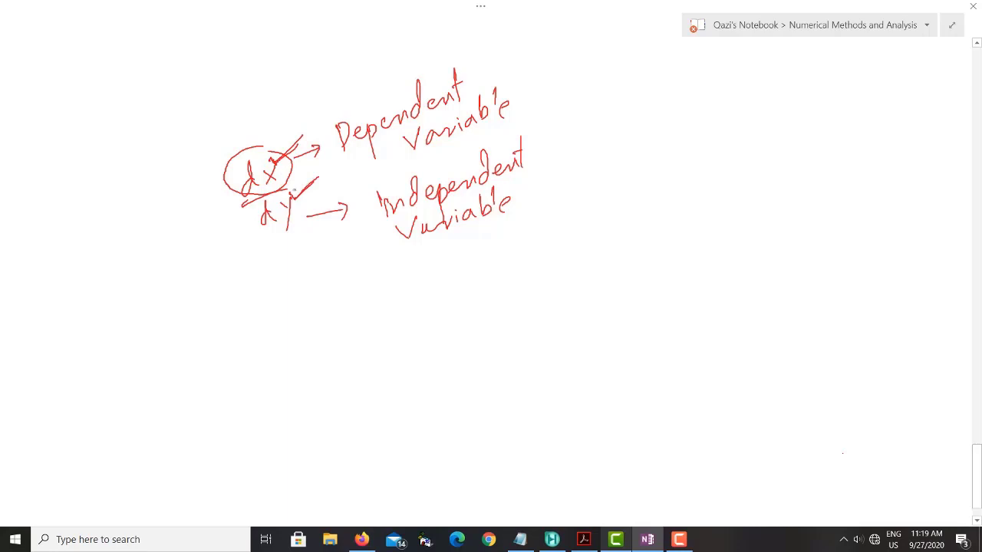
- Draw arrows on the other side of the fraction, labelling dX as Volume and dY as Temperature
left_click_drag(170, 204, 216, 241)
left_click_drag(109, 232, 115, 213)
left_click_drag(125, 210, 125, 211)
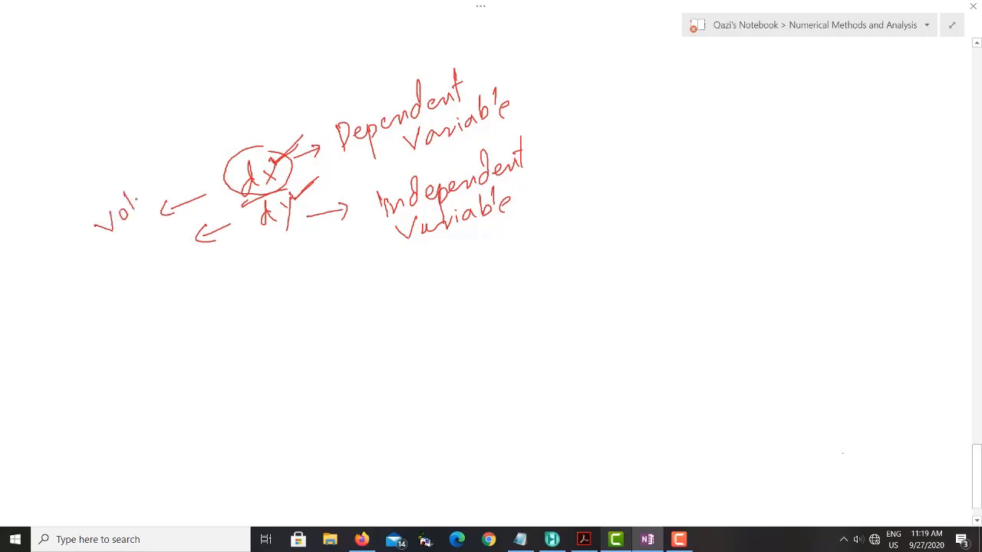
left_click_drag(161, 181, 169, 178)
mouse_move(121, 274)
left_mouse_down()
mouse_move(135, 296)
mouse_move(128, 249)
mouse_move(146, 263)
left_mouse_up()
mouse_move(146, 274)
left_mouse_down()
mouse_move(163, 260)
mouse_move(158, 278)
left_mouse_up()
left_click_drag(155, 261, 170, 245)
left_click_drag(167, 244, 178, 234)
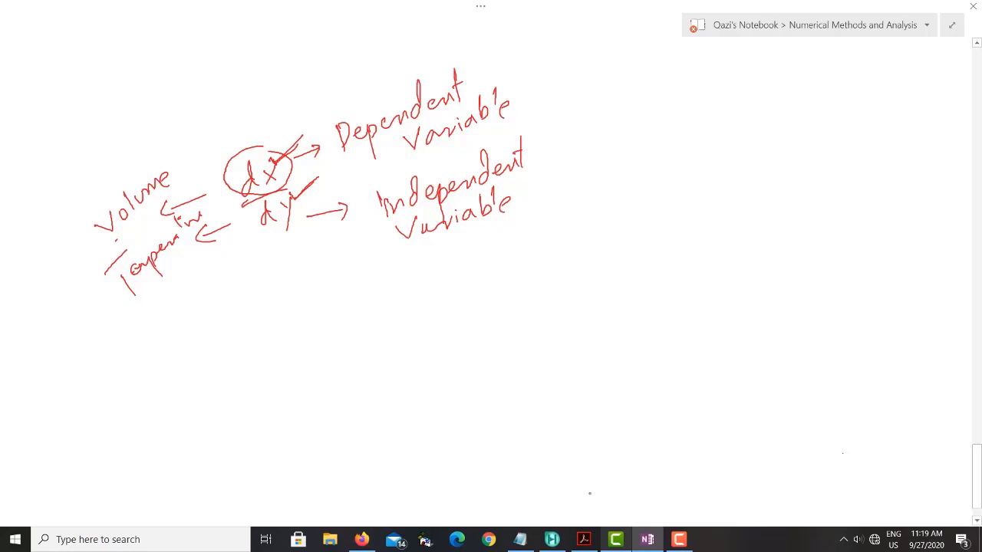
- Switch to Aspen HYSYS and add stream 1's Temperature as the independent variable of Case Study 1
left_click(551, 539)
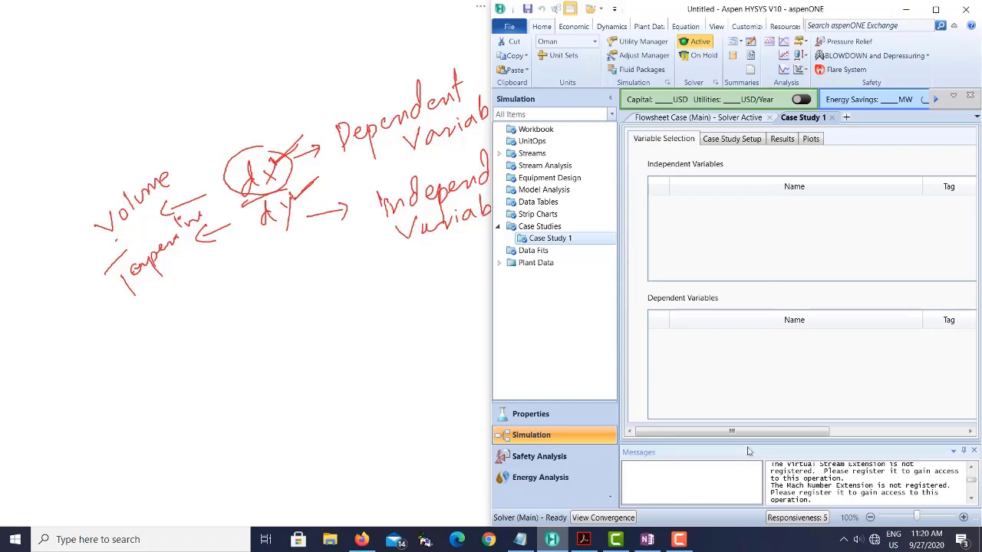
left_click_drag(755, 432, 893, 438)
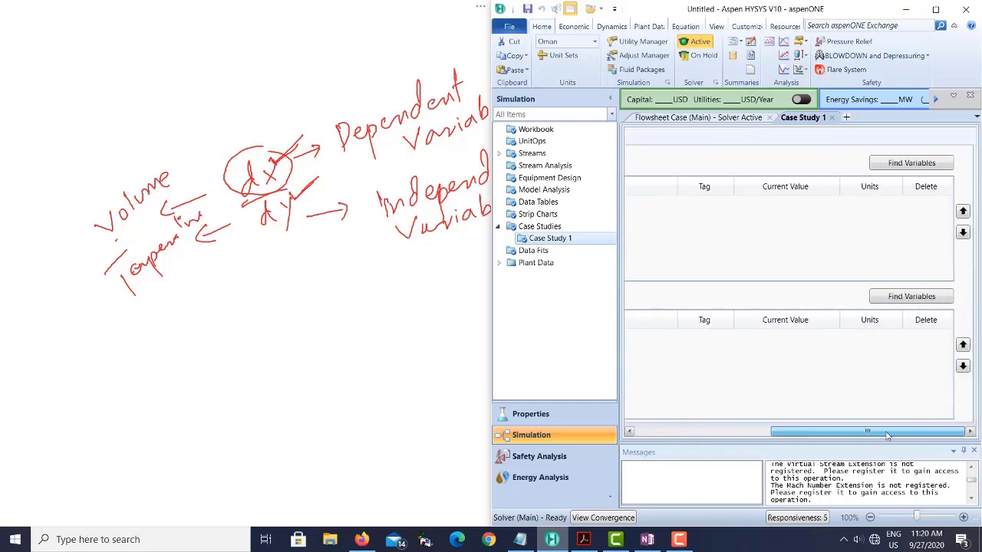
left_click(912, 163)
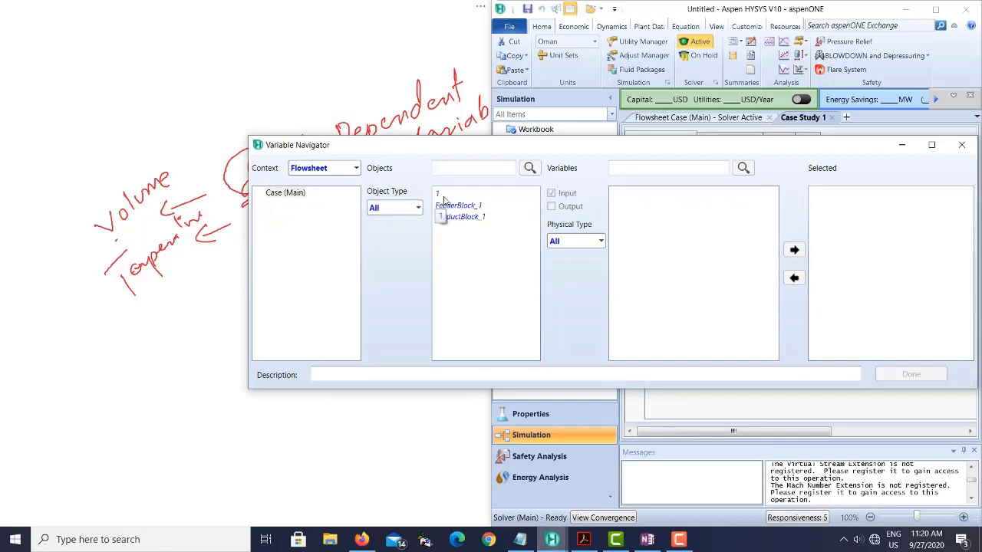
left_click(442, 194)
left_click(635, 168)
type("em")
key("BackSpace")
key("BackSpace")
type("m")
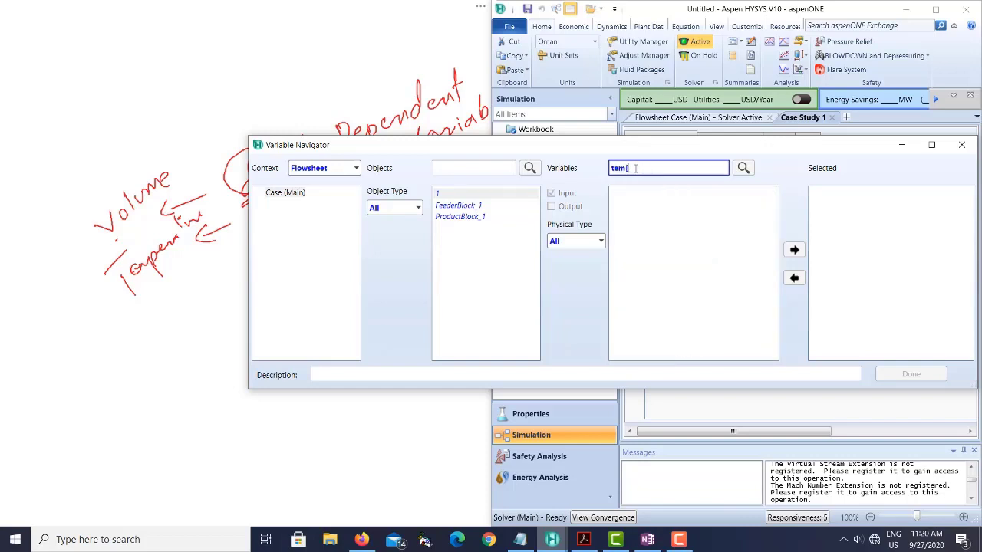
type("[eraperatu")
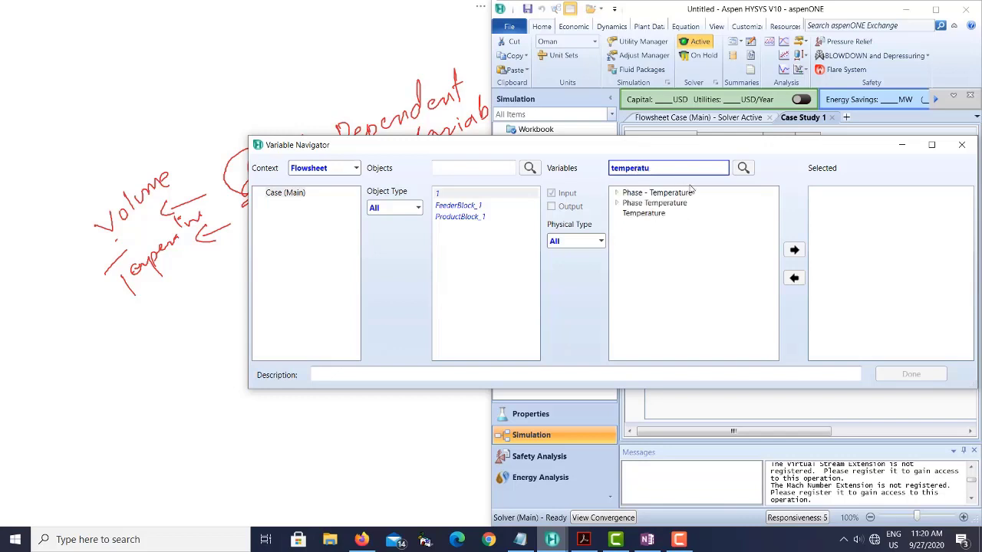
left_click(644, 213)
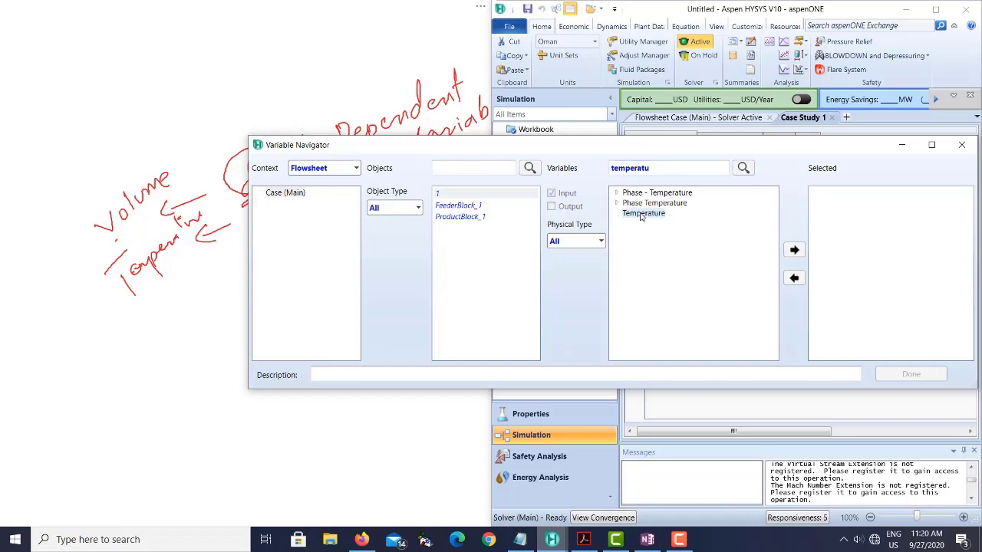
left_click(794, 253)
left_click(894, 375)
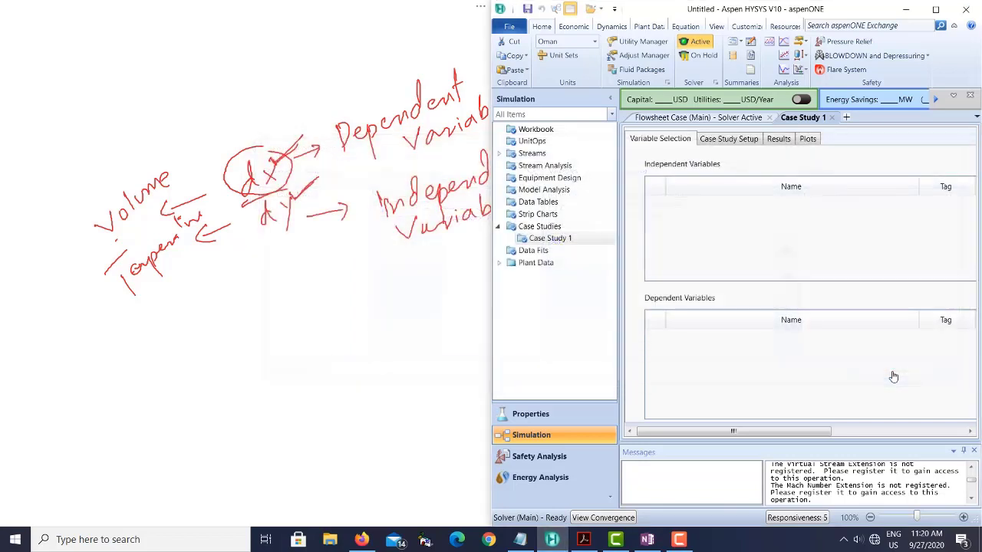
left_click(708, 204)
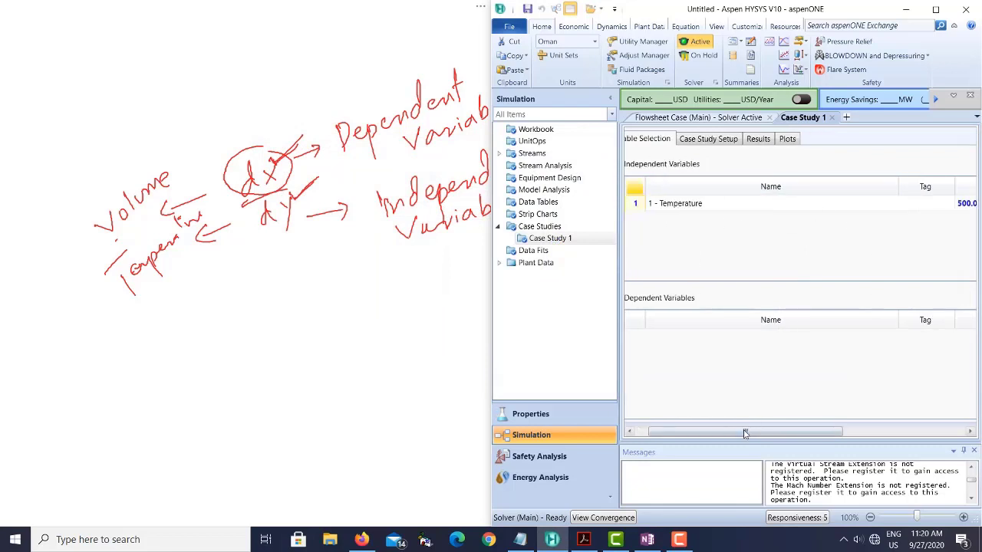
- Add stream 1's Molar Volume as the dependent variable of Case Study 1
left_click_drag(748, 434, 871, 435)
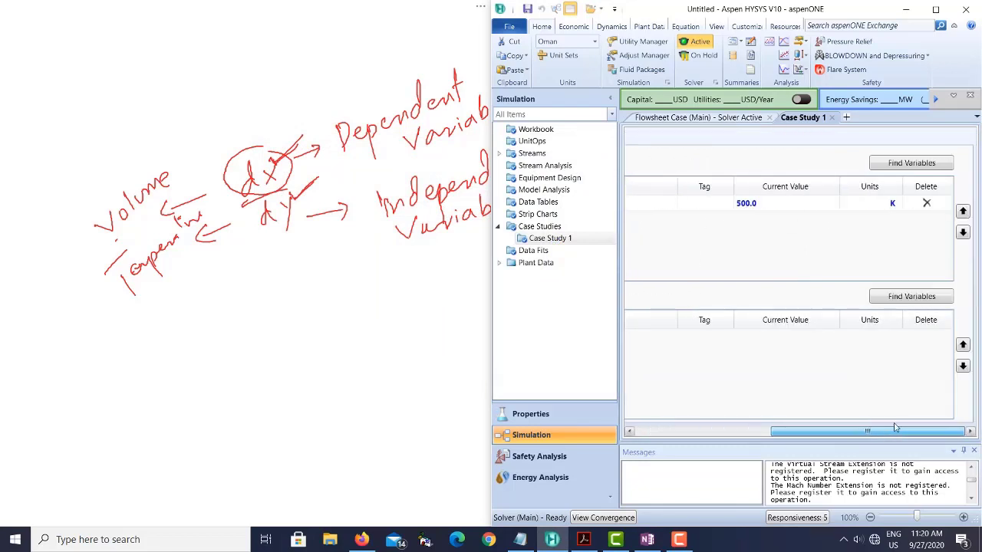
left_click(897, 299)
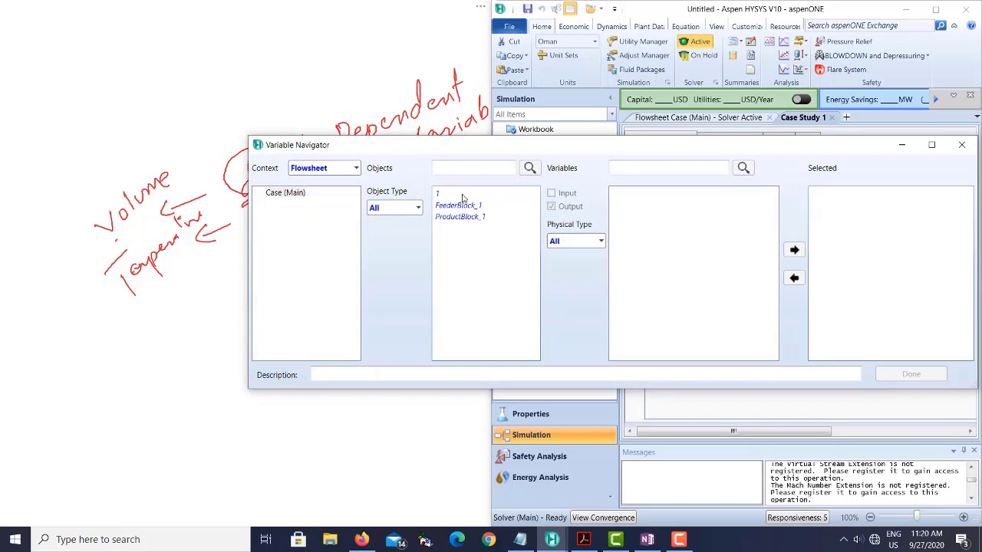
left_click(471, 195)
left_click(635, 170)
type("molar volu")
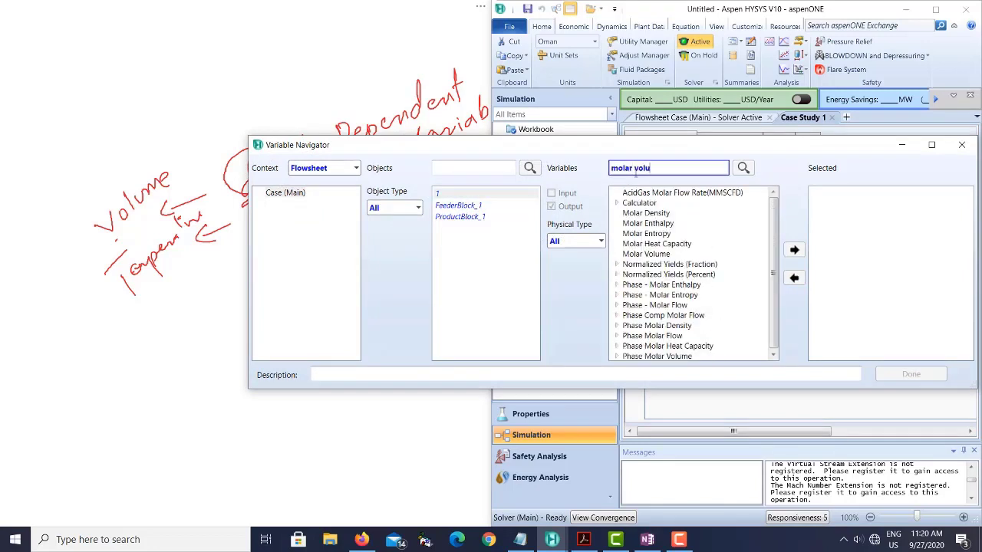
type("me")
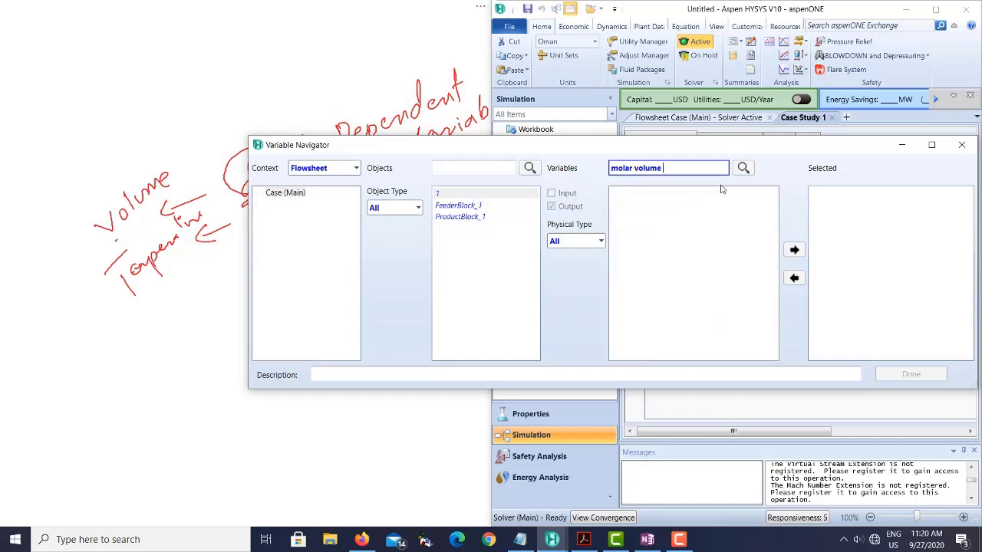
key("BackSpace")
key("BackSpace")
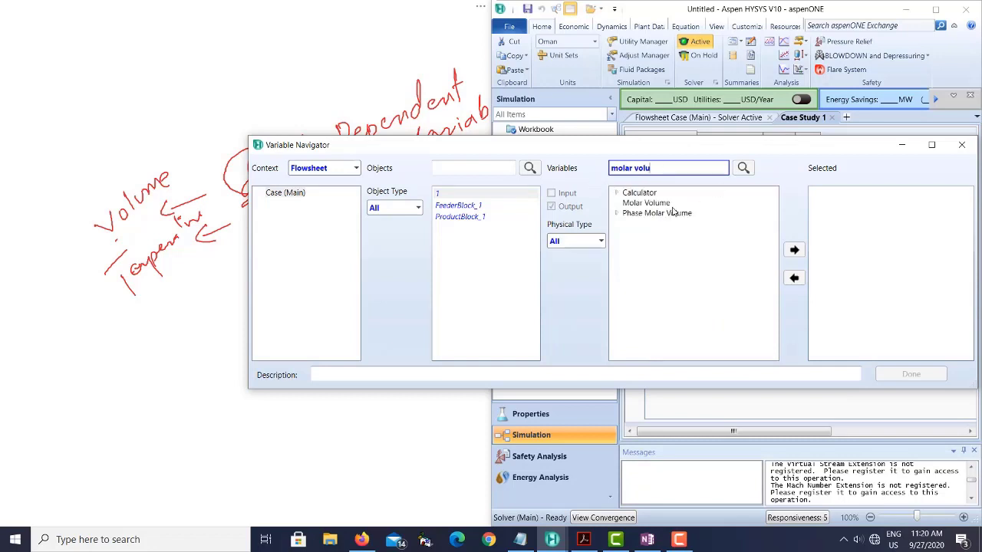
left_click(665, 204)
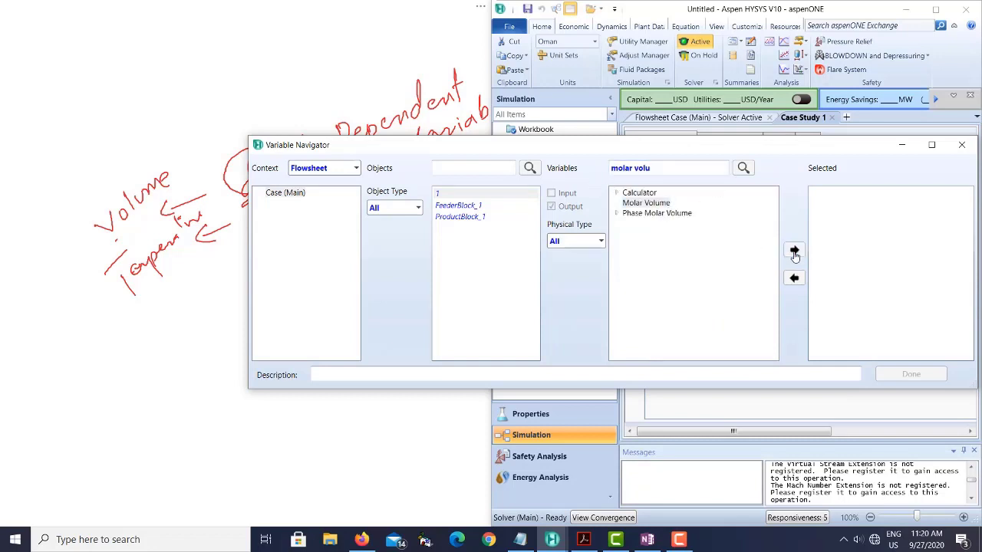
left_click(907, 375)
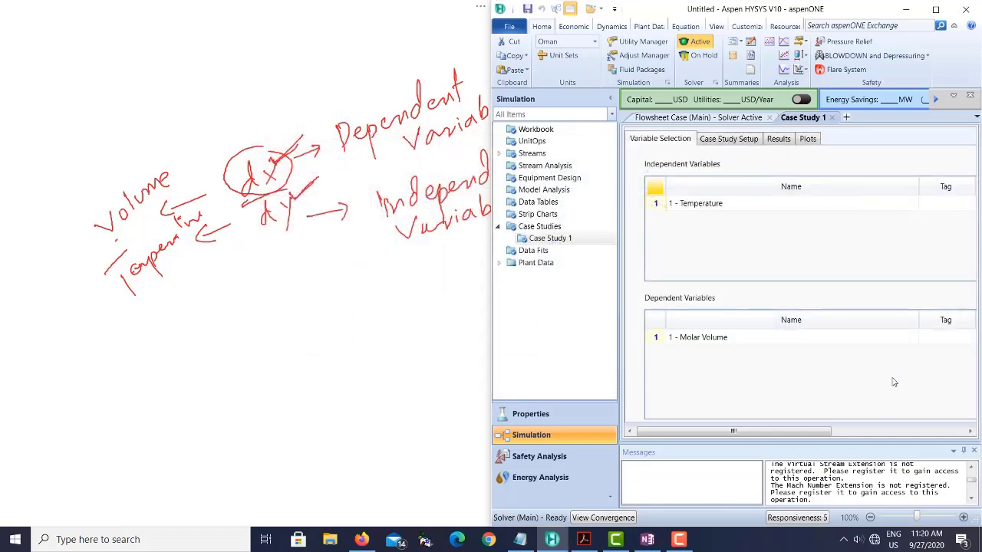
- Open the setup page of Case Study 1 for the independent variable Temperature
left_click_drag(777, 433, 736, 426)
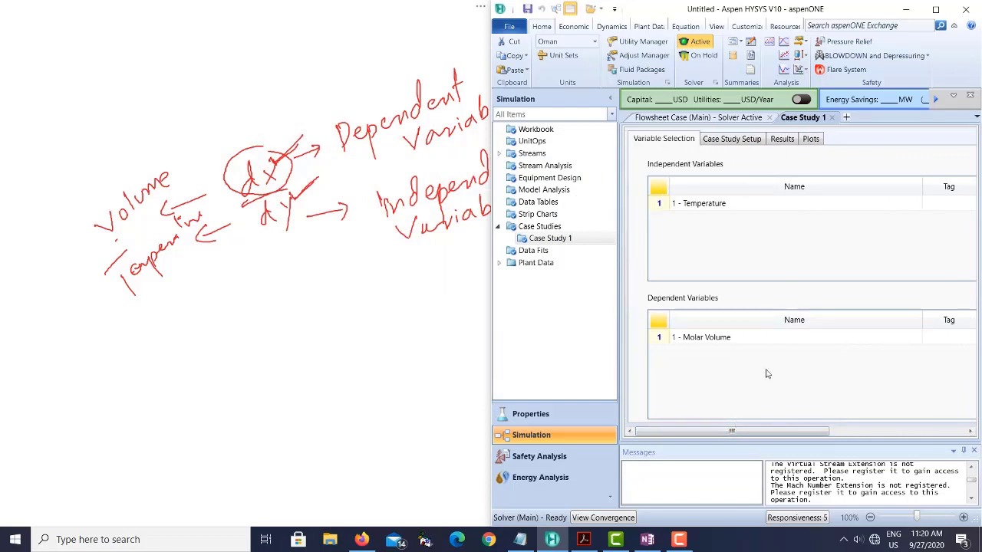
left_click(721, 140)
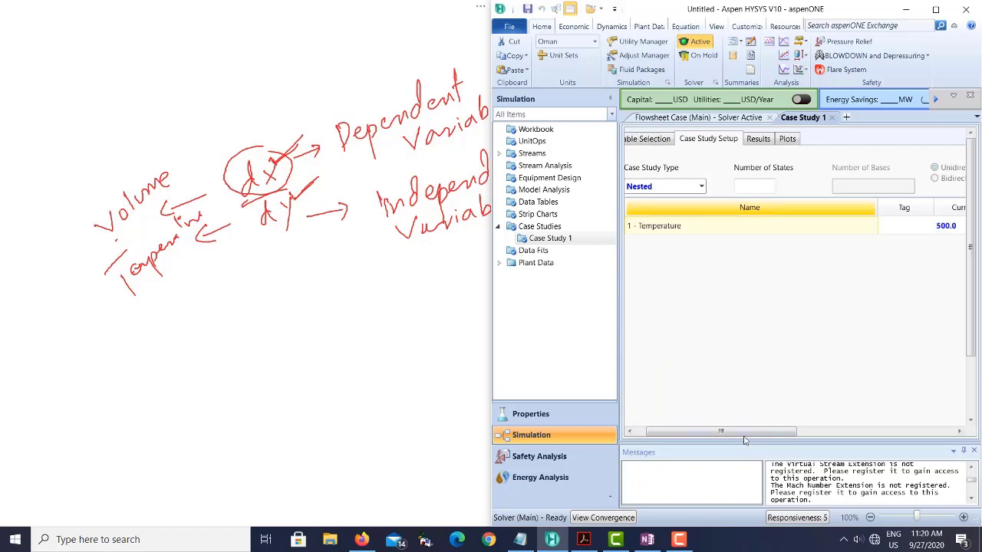
left_click_drag(735, 432, 761, 454)
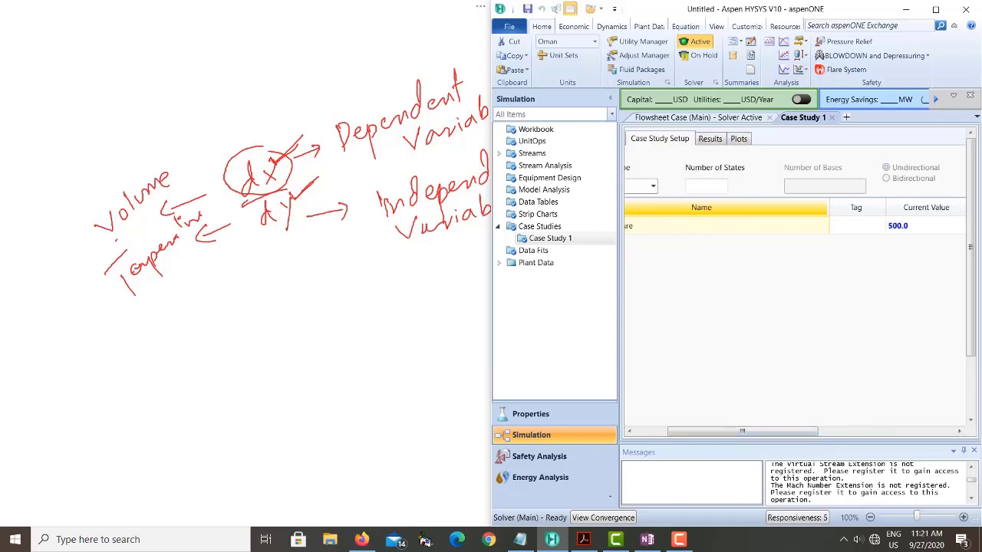
- Switch to the OneNote page, underline dY and draw a slanted line upward from the circled dX
left_click(257, 216)
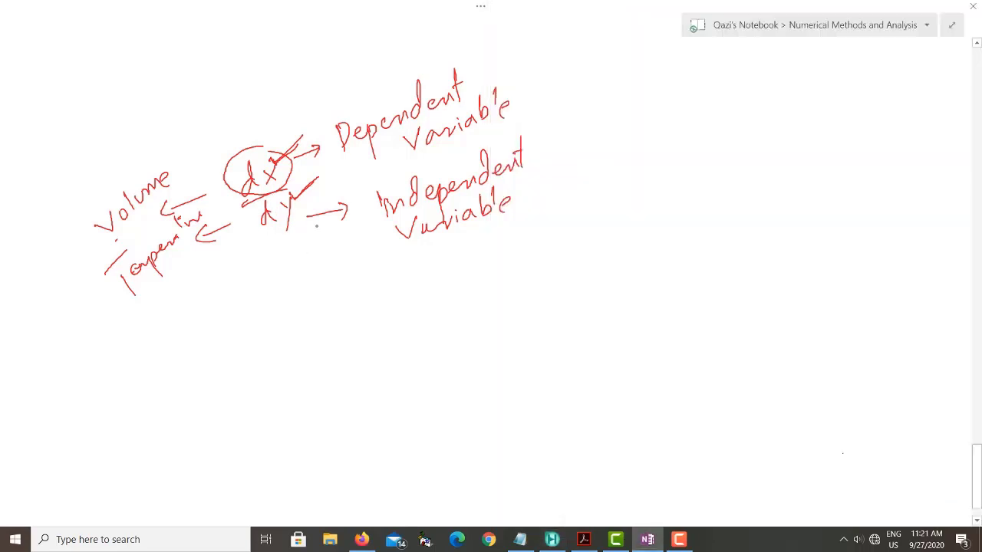
mouse_move(274, 246)
left_mouse_down()
mouse_move(308, 233)
mouse_move(293, 246)
left_mouse_up()
left_click_drag(265, 153, 316, 78)
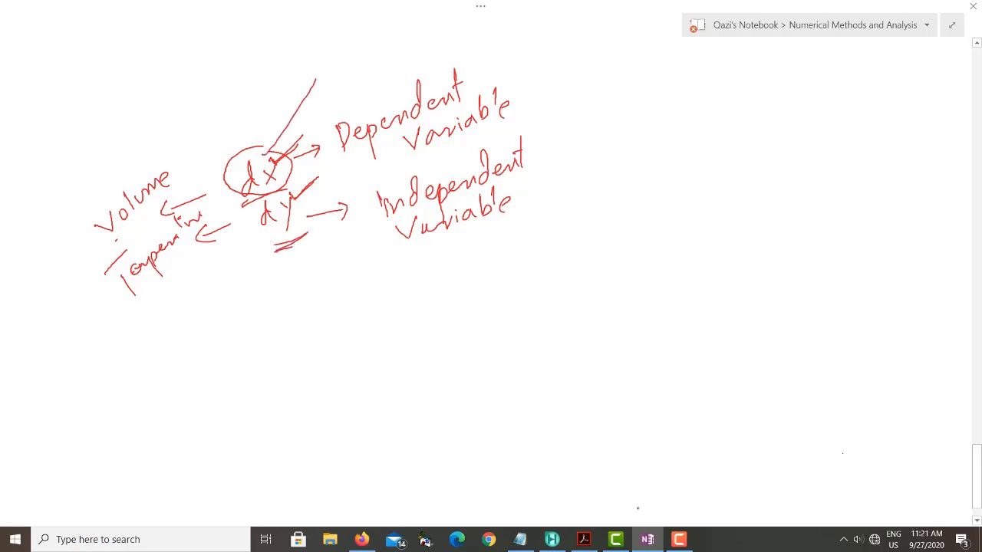
- Return to Aspen HYSYS and maximize its window to show the whole case study setup table
left_click(551, 539)
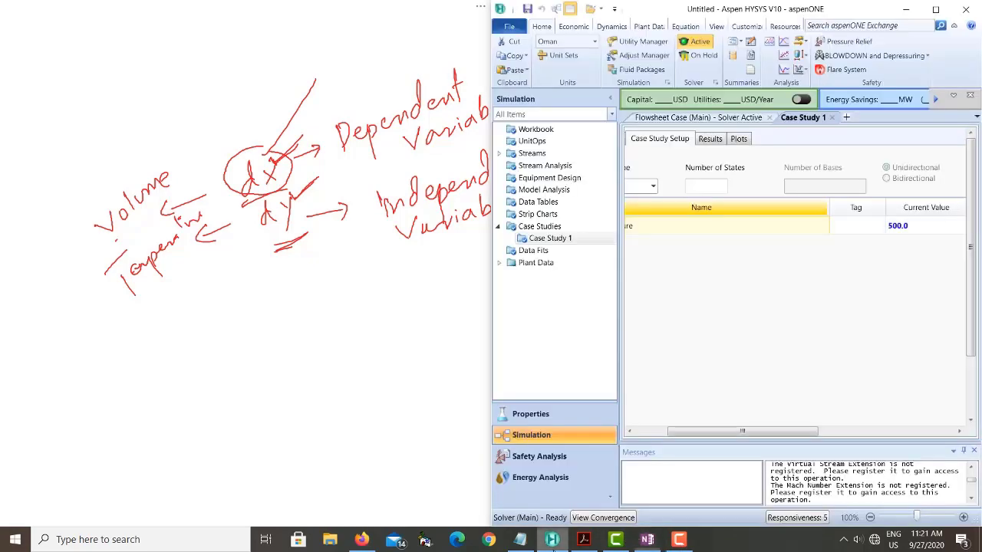
left_click(942, 10)
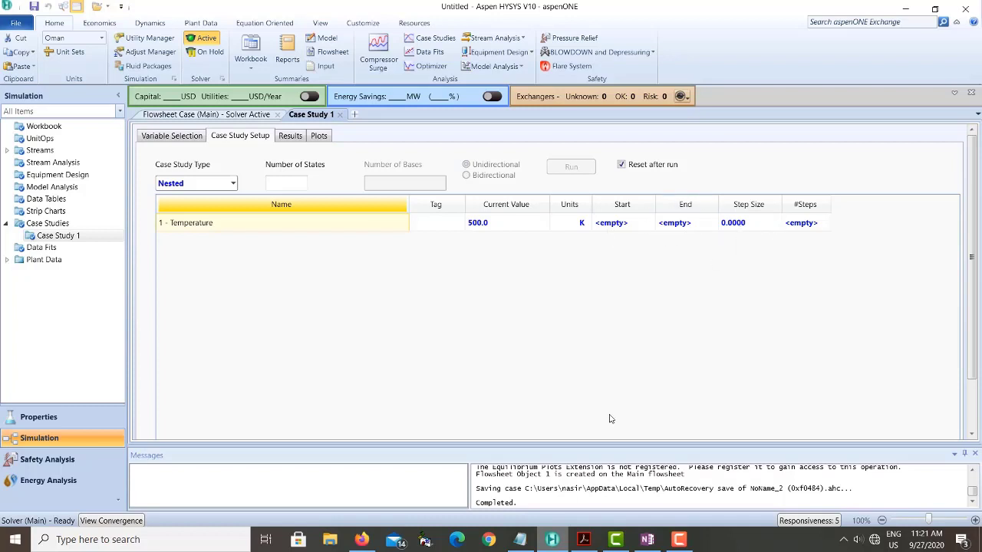
- Switch to the exercise PDF in Acrobat, maximize it and read the case study bounds, step size and start instructions
left_click(582, 539)
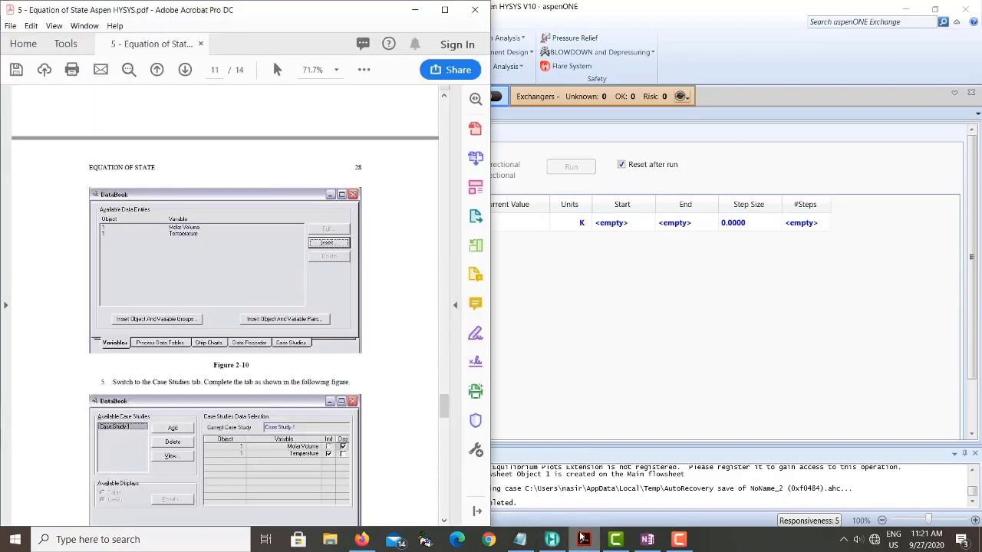
left_click(443, 8)
scroll(396, 274, "up", 3)
scroll(385, 234, "down", 4)
scroll(386, 214, "down", 10)
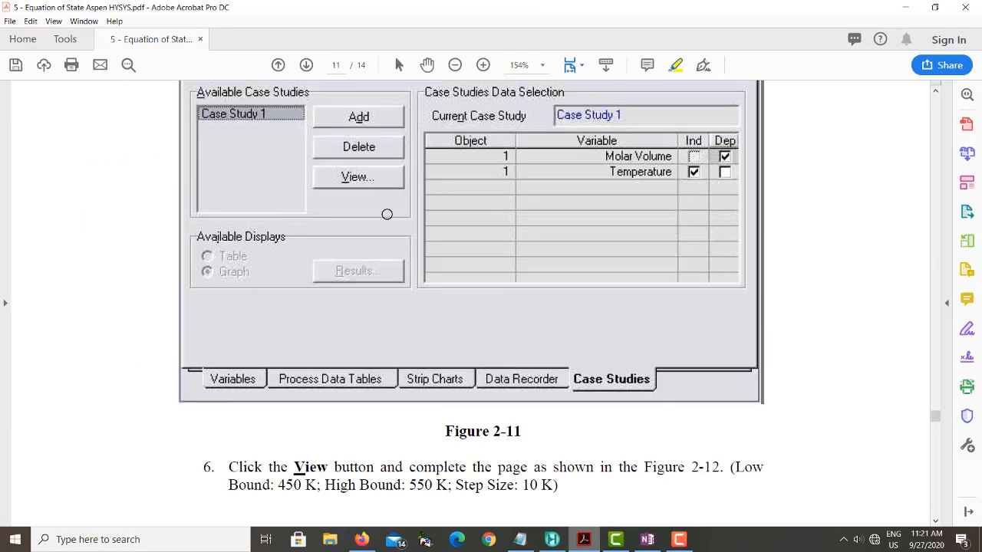
scroll(387, 213, "down", 5)
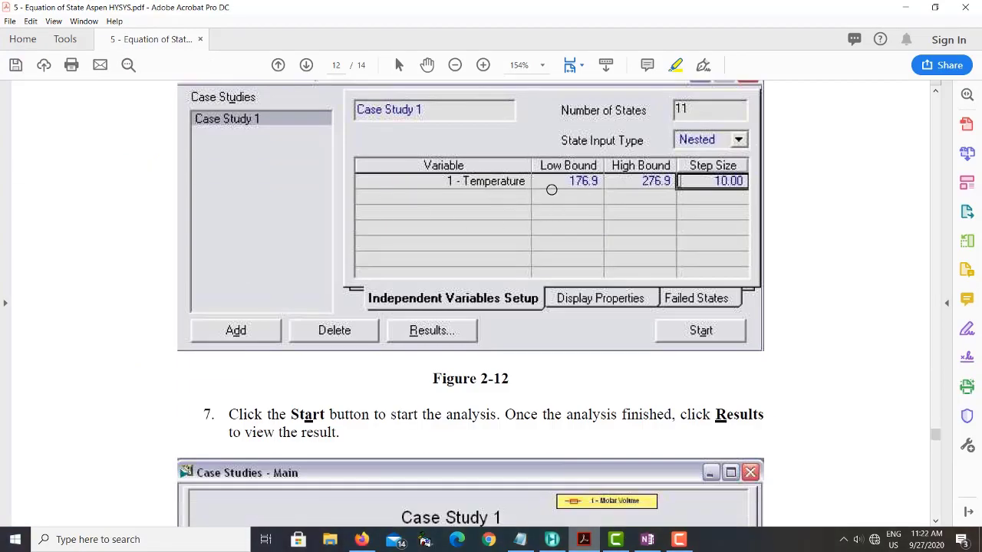
- Check the case study bounds in the exercise PDF, return to Aspen HYSYS and set the Temperature start to 500 K and end to 1000 K
scroll(552, 189, "up", 1)
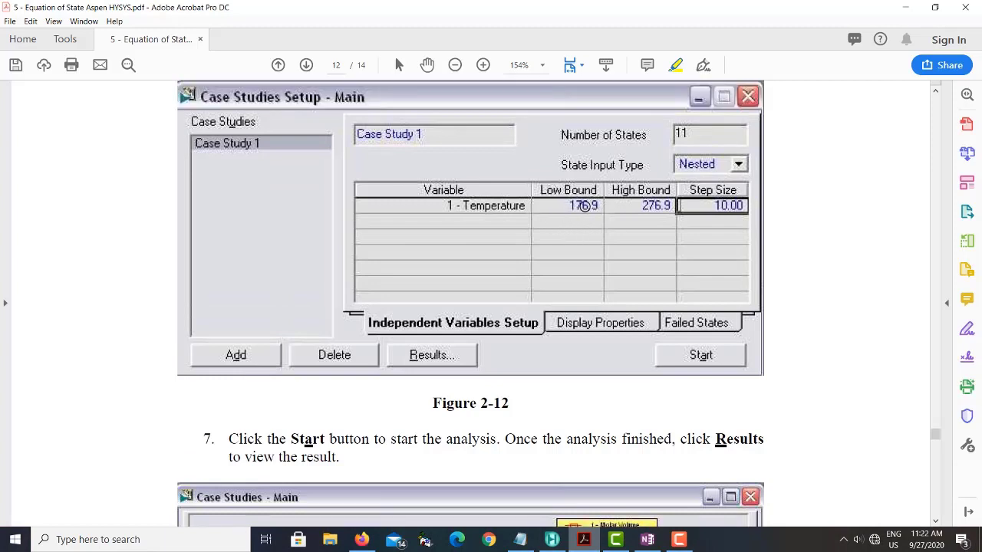
scroll(596, 291, "up", 2)
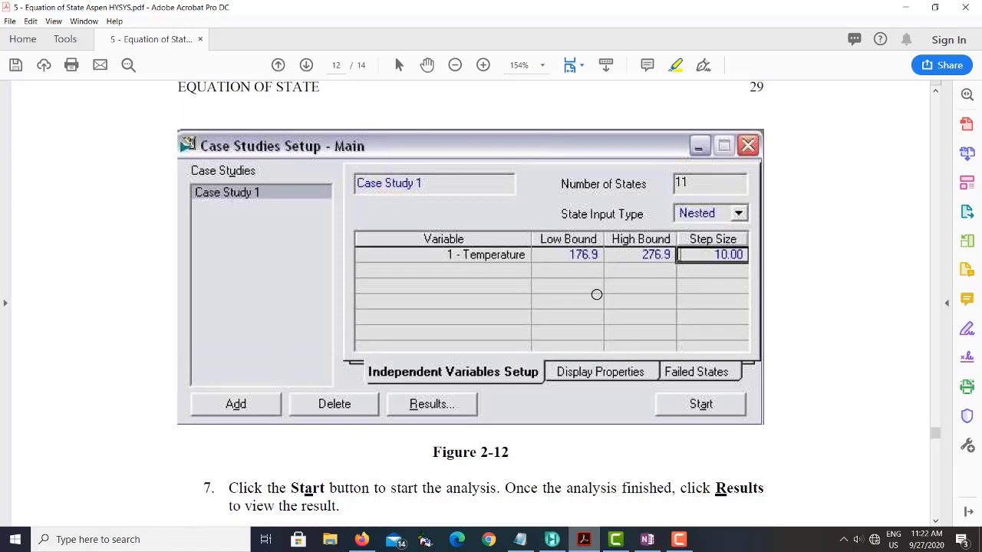
mouse_move(677, 542)
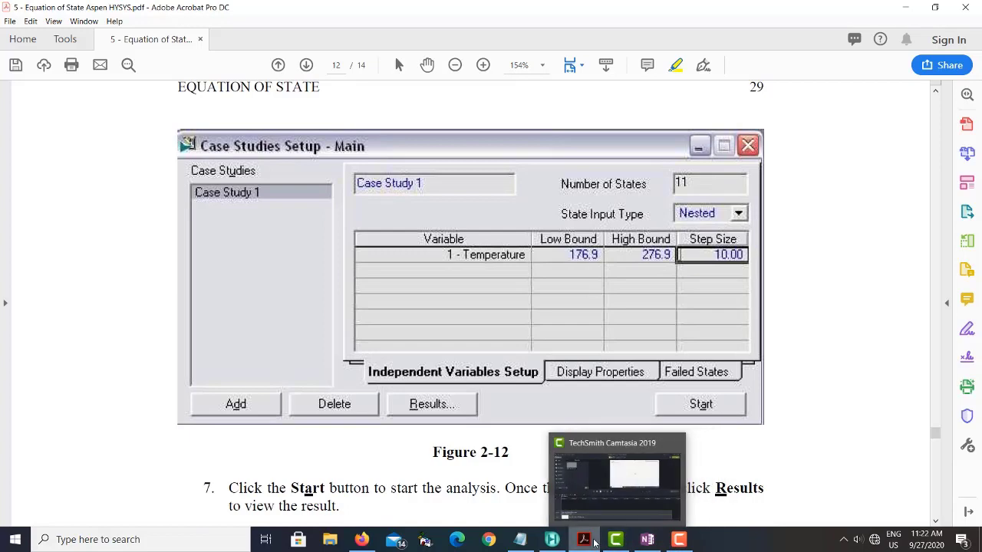
left_click(551, 540)
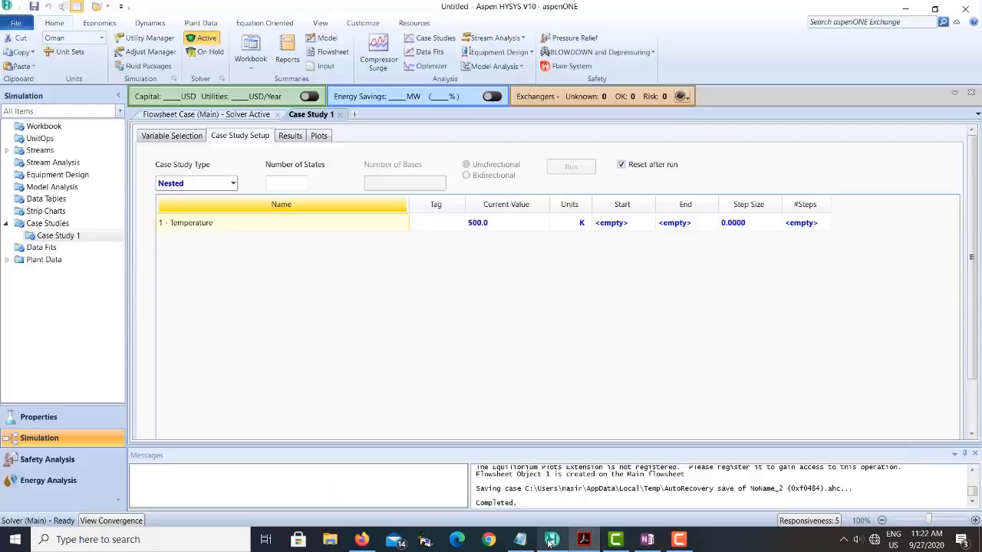
left_click(622, 225)
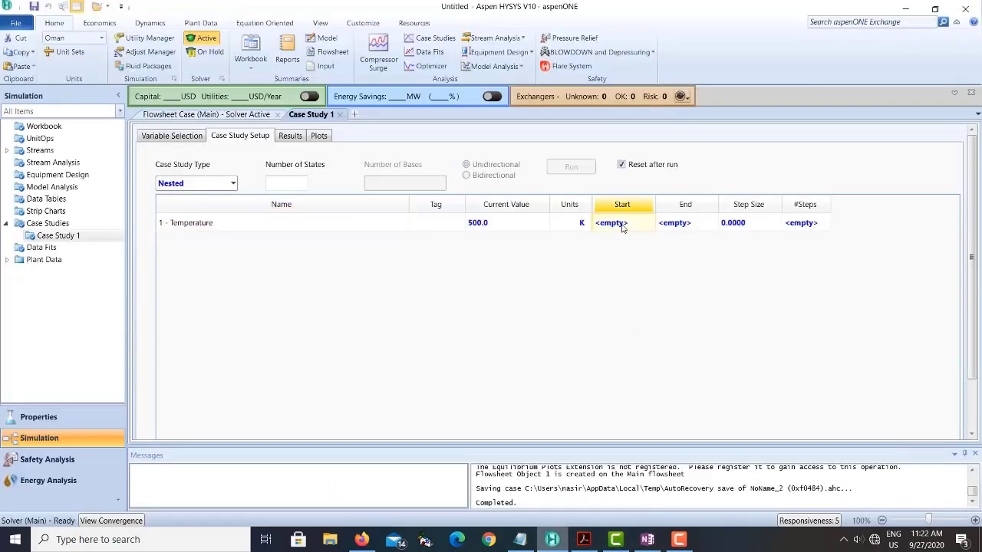
type("20")
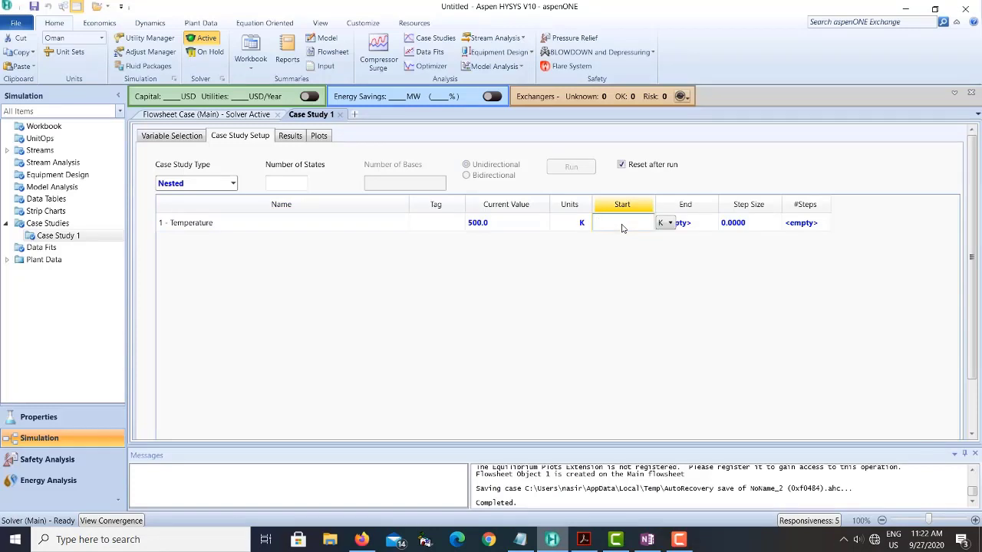
key("Return")
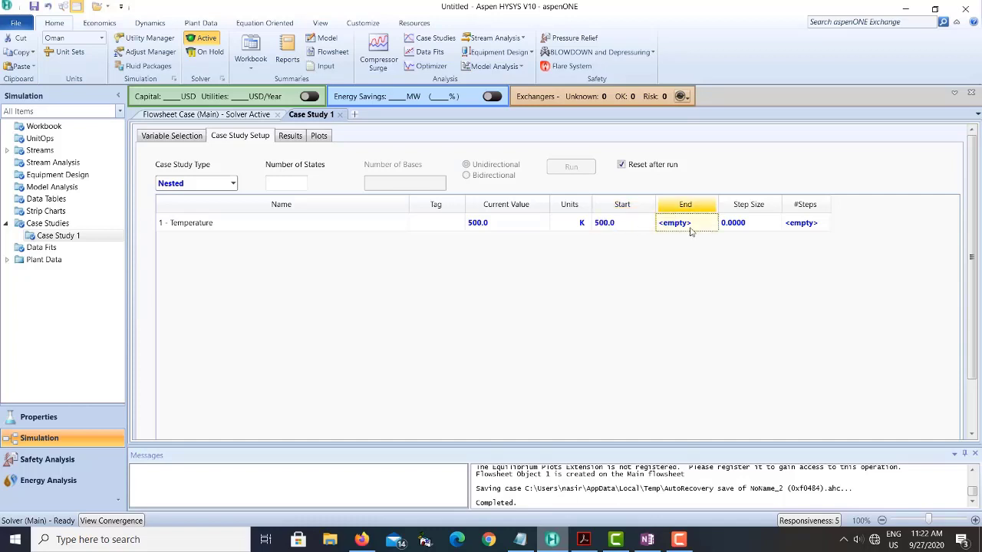
type("1000")
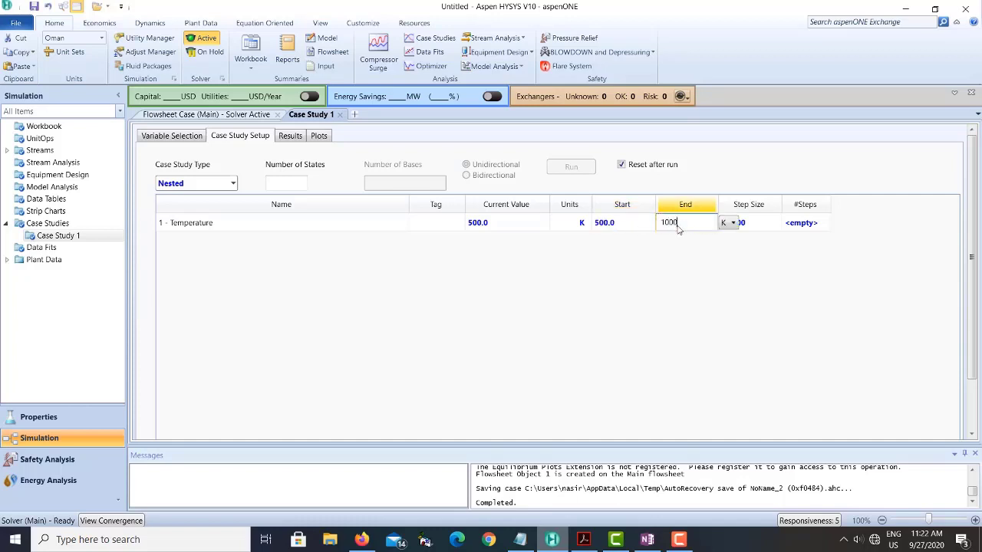
key("Return")
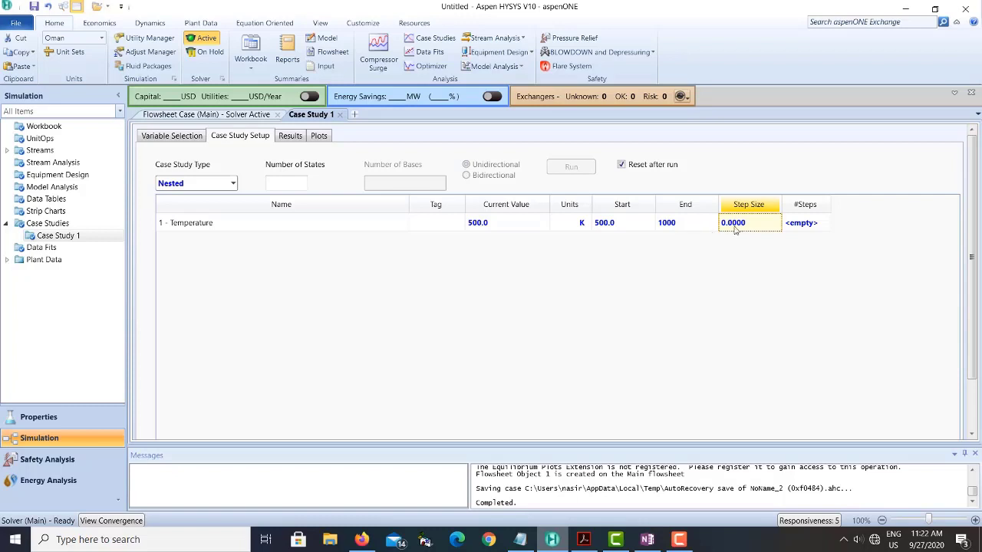
- Enter a Temperature step size of 10 K and replace it with 50 K
type("10")
key("Return")
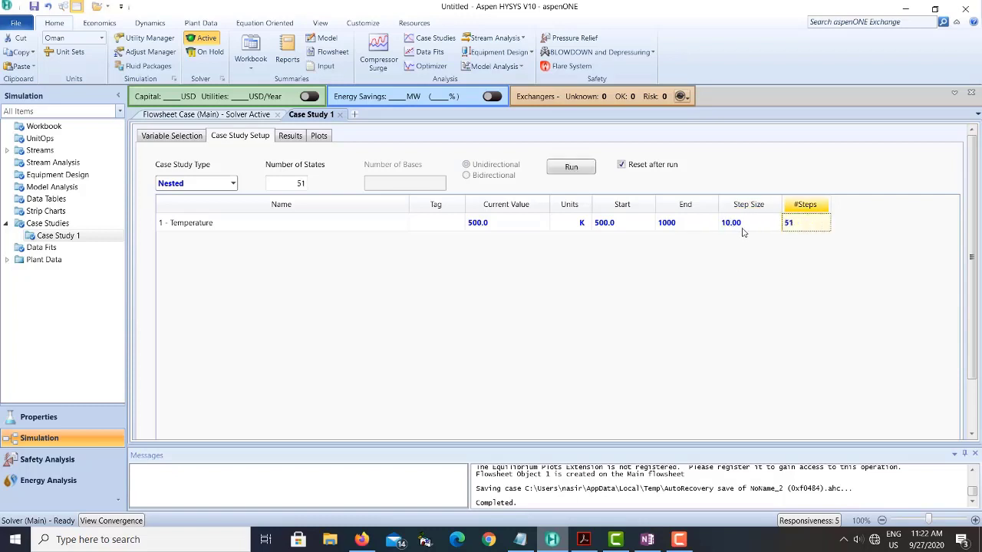
left_click(741, 230)
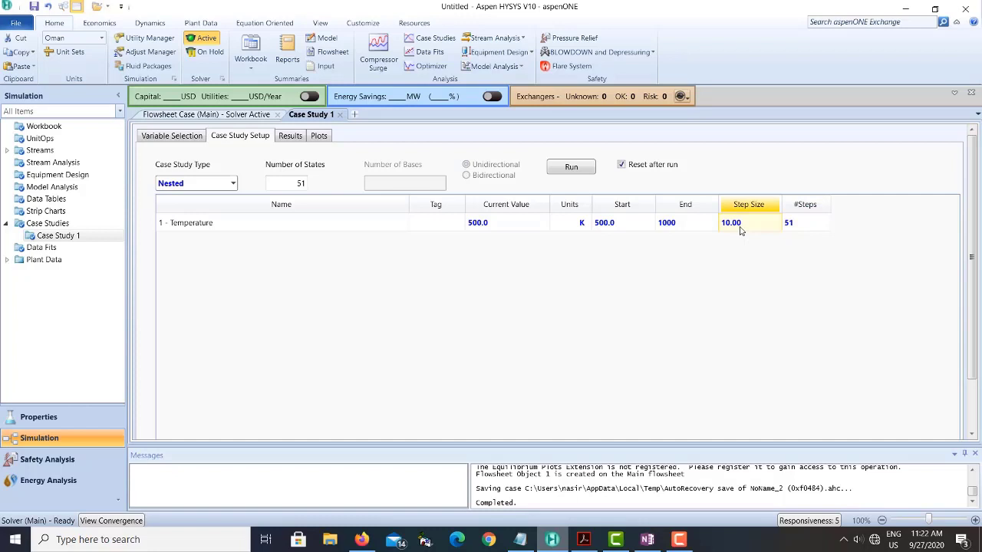
type("50")
key("Return")
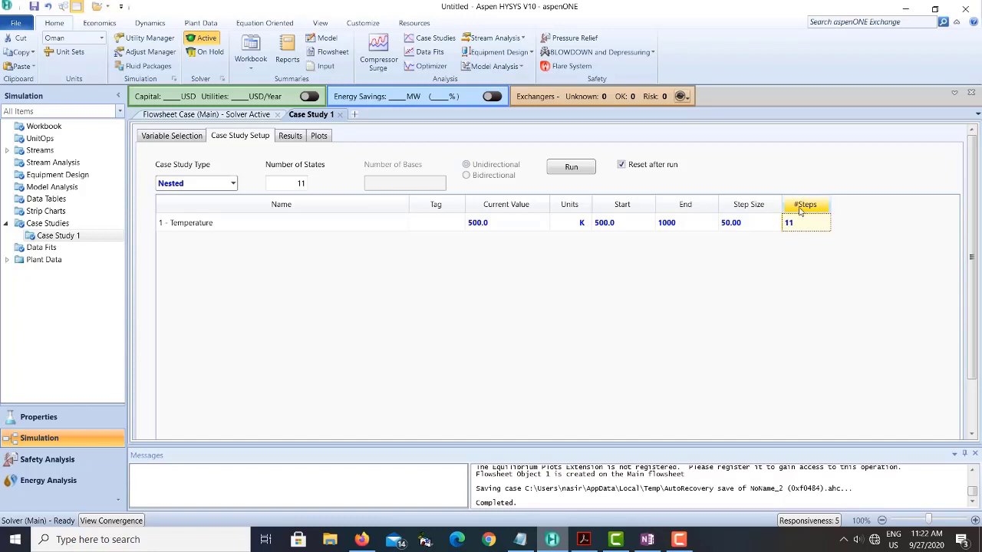
- Run the case study, check its completion status and view its results table and molar volume plot
left_click(566, 174)
left_click(572, 170)
left_click_drag(972, 284, 972, 369)
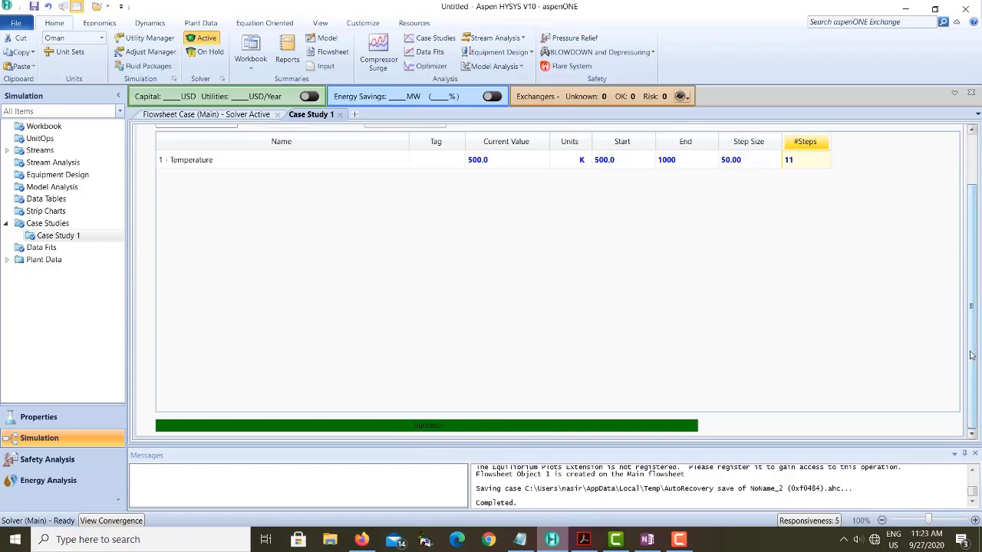
left_click_drag(975, 355, 974, 292)
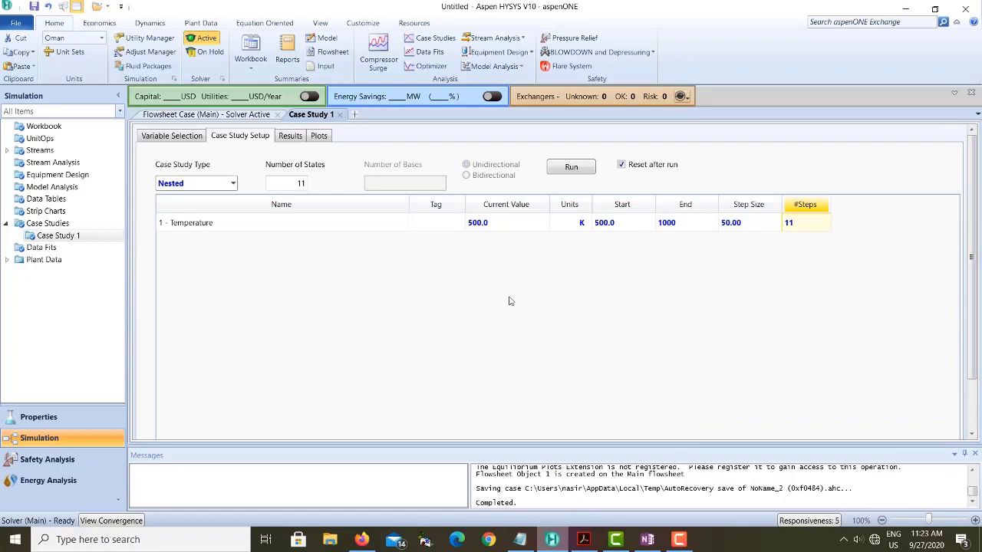
left_click(292, 137)
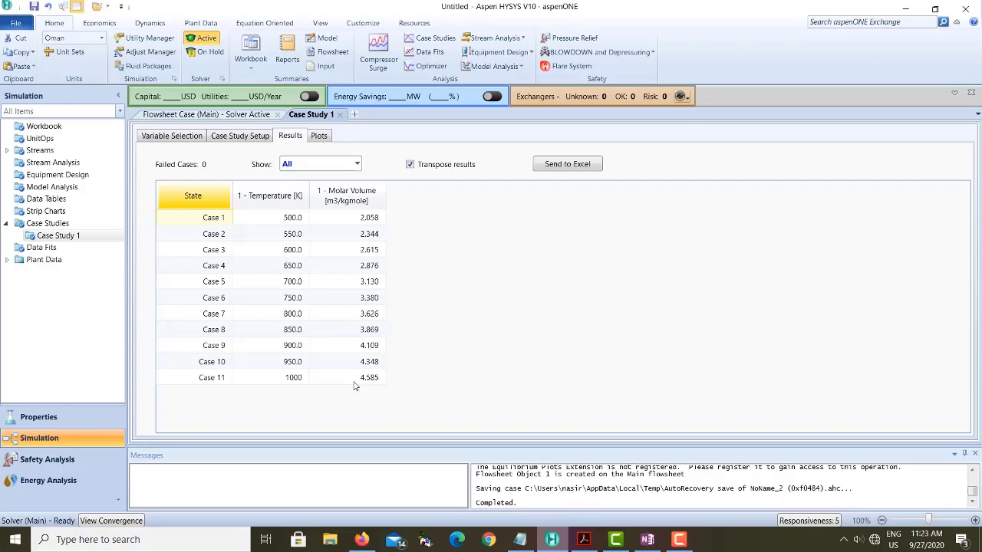
left_click(319, 137)
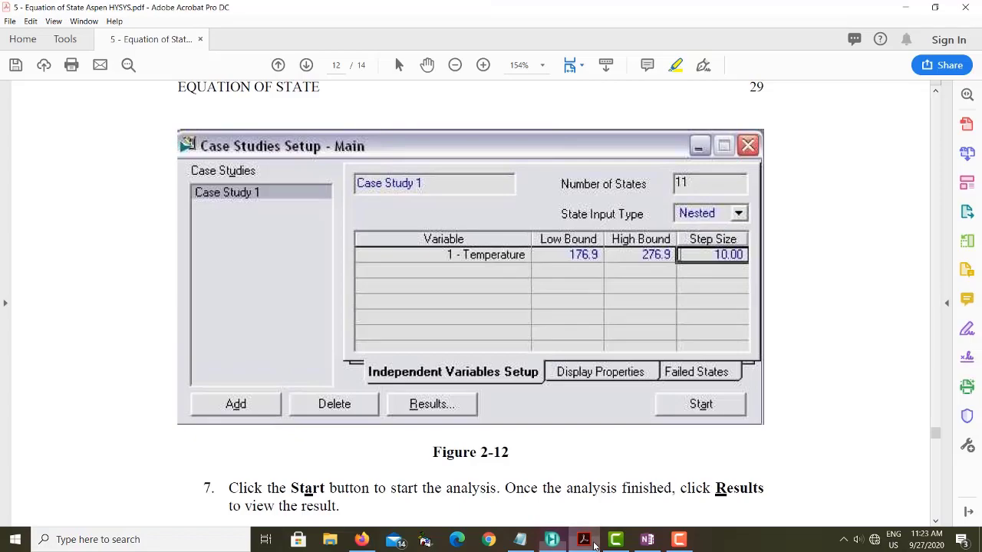
- Switch to the exercise PDF to view the graph in Figure 2-13, and return to Aspen HYSYS to compare it with the case study plot
left_click(584, 540)
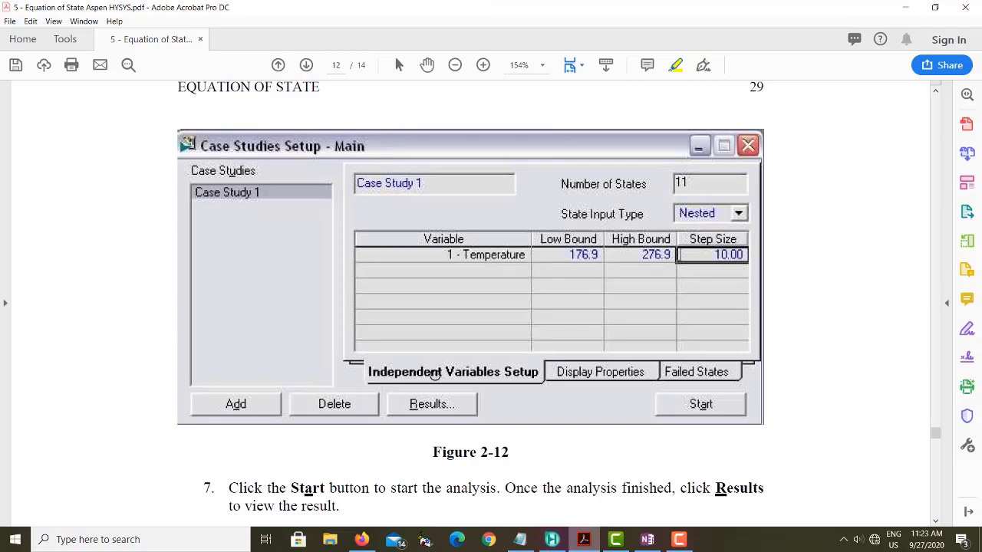
scroll(435, 373, "up", 2)
scroll(434, 374, "down", 8)
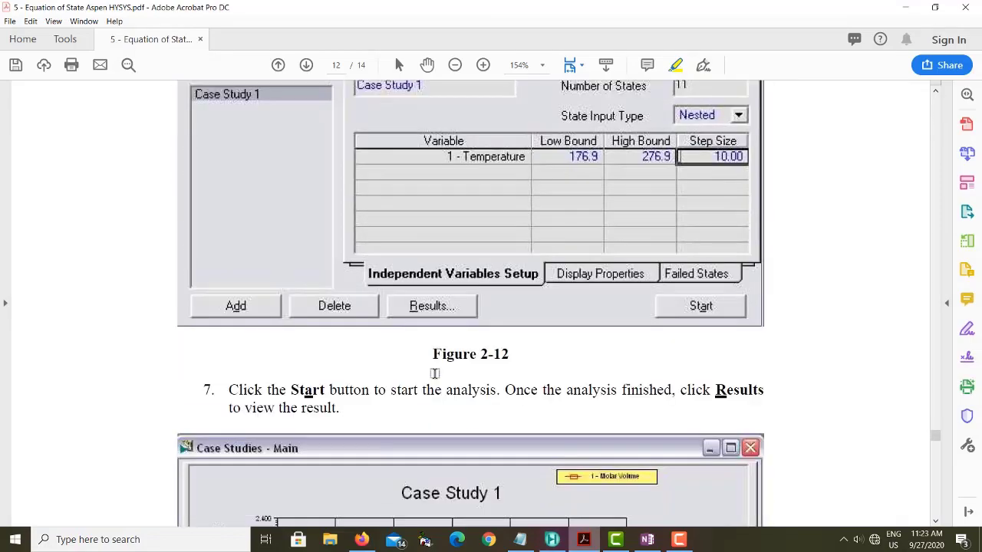
scroll(434, 375, "down", 3)
scroll(434, 374, "down", 1)
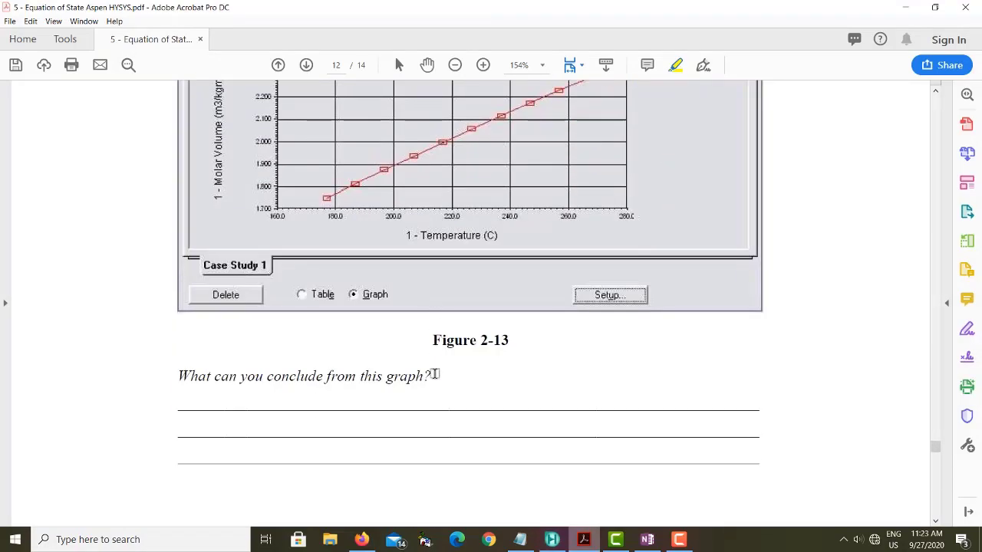
scroll(435, 374, "up", 1)
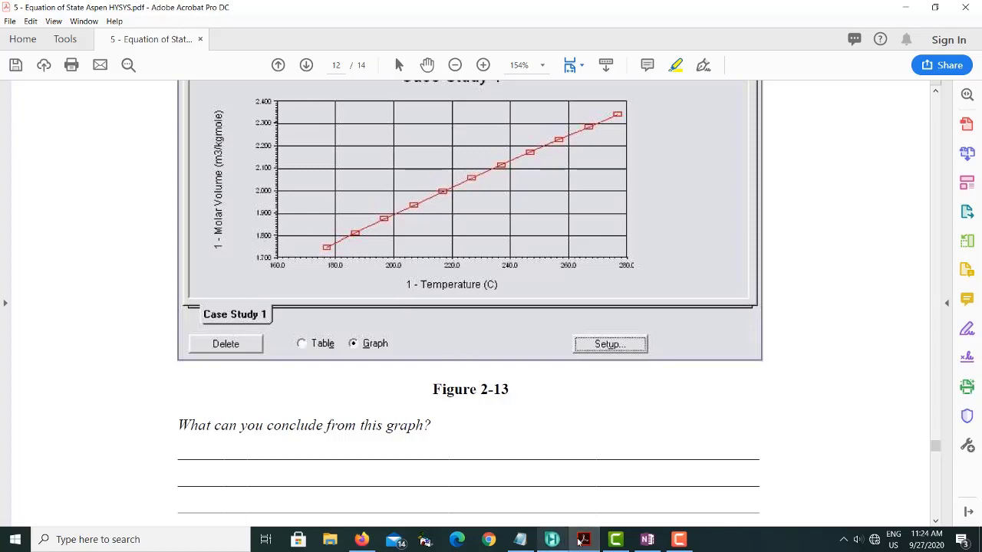
left_click(554, 540)
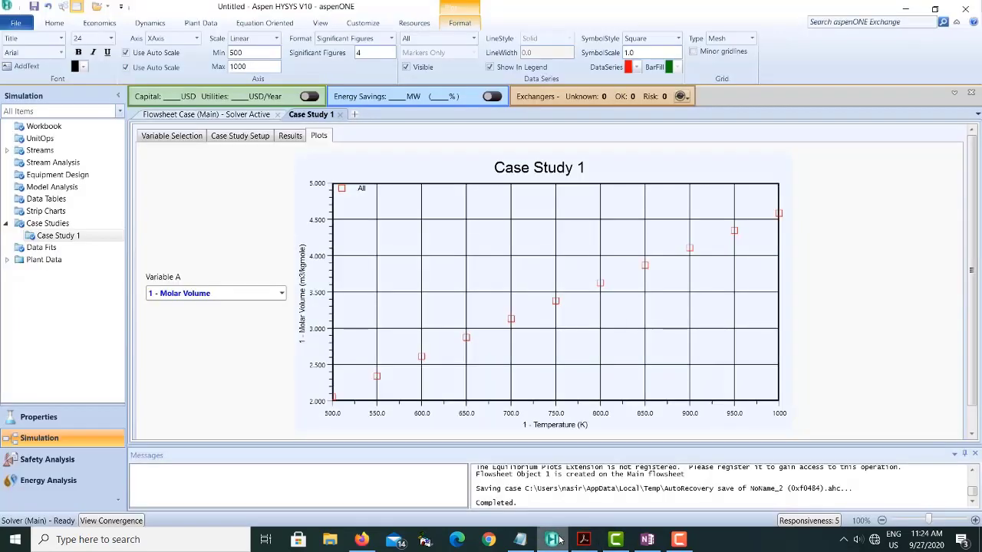
- Return to the exercise PDF and read the graph conclusion question and the Changing the Fluid Package instructions
left_click(558, 540)
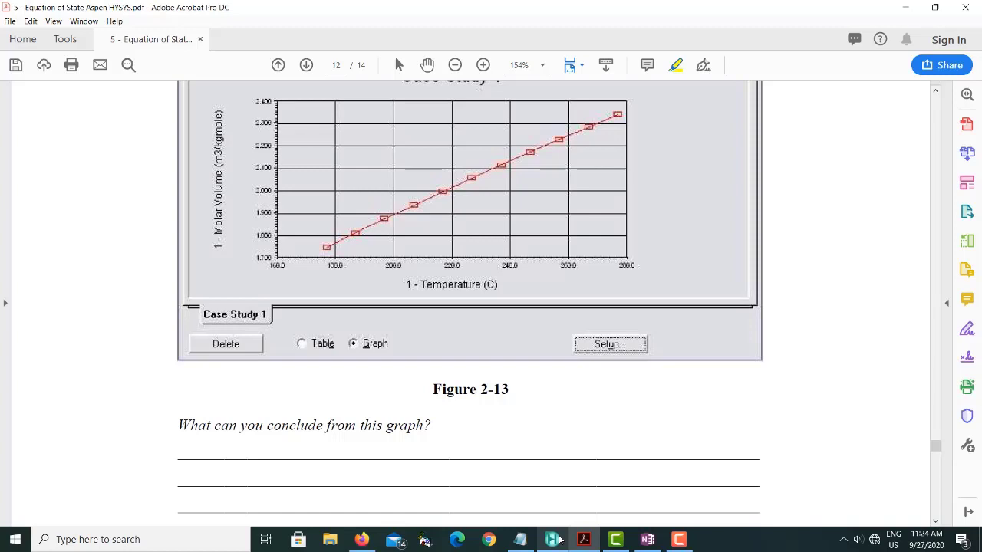
scroll(424, 422, "down", 3)
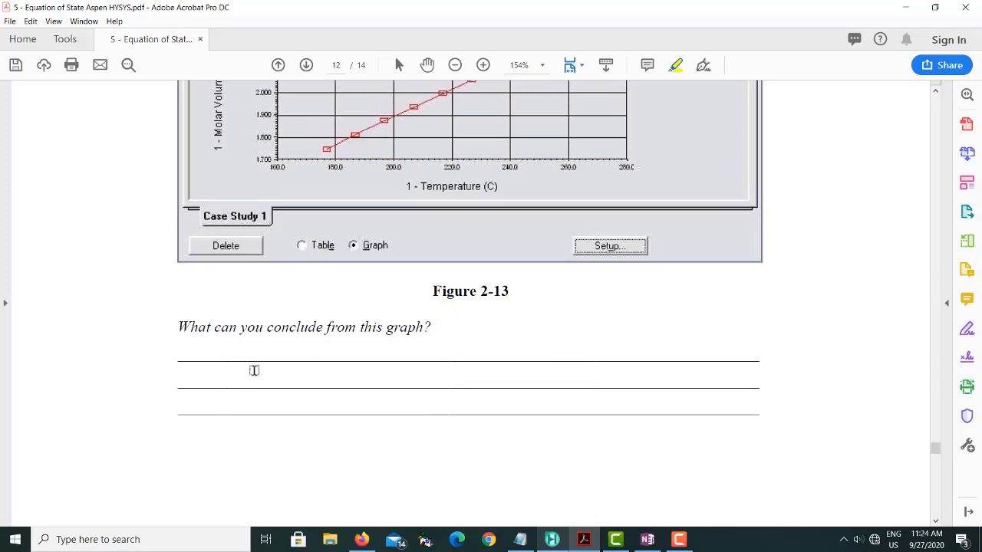
scroll(443, 366, "down", 3)
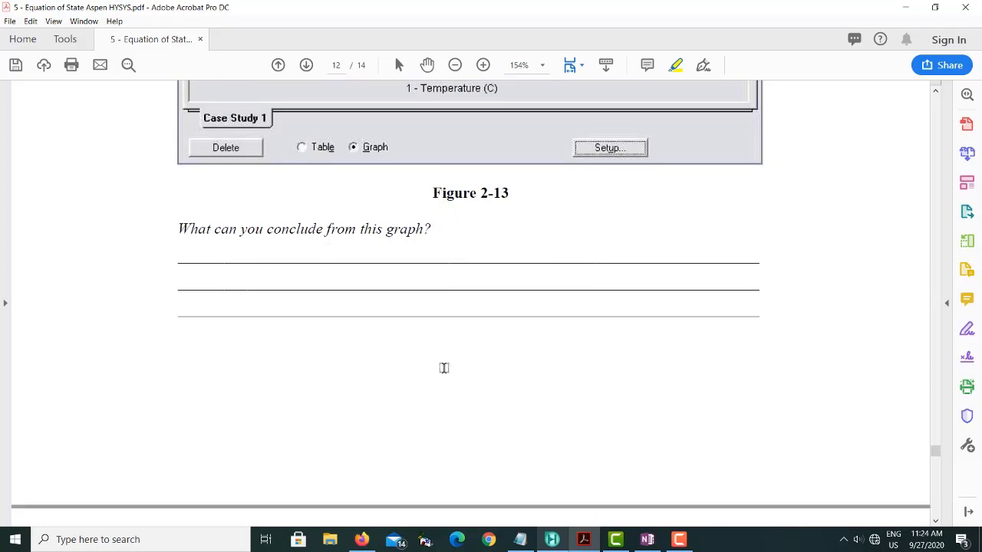
scroll(443, 368, "down", 12)
scroll(443, 369, "down", 4)
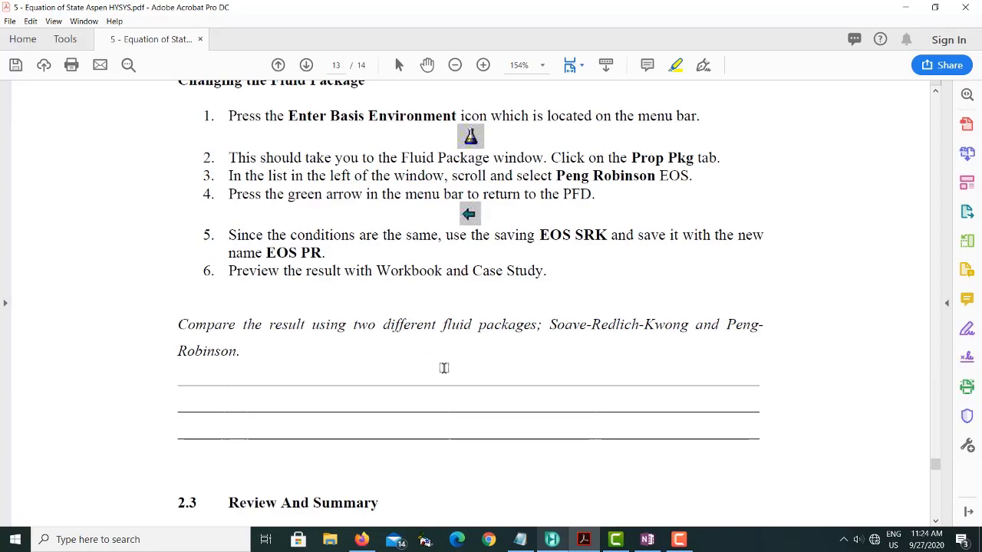
scroll(443, 368, "down", 4)
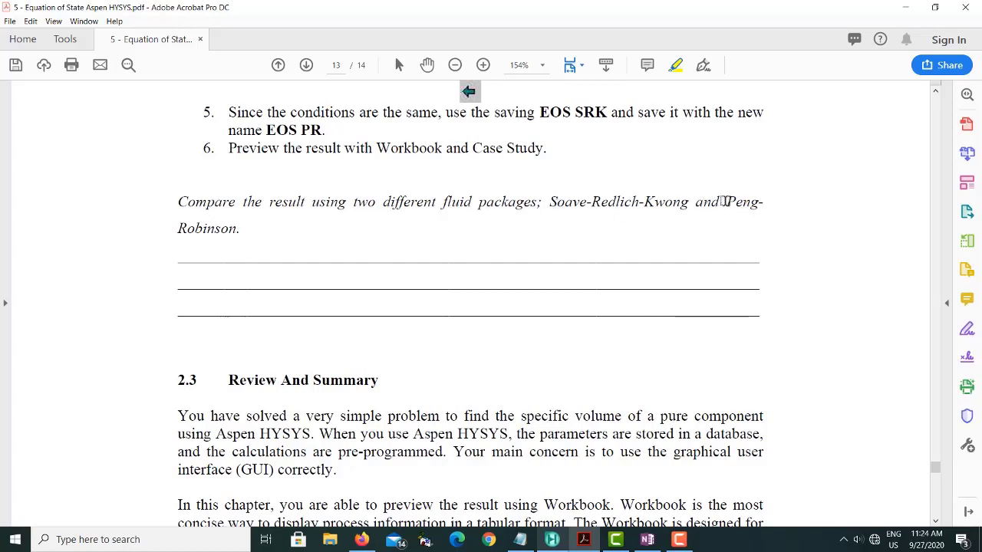
- Turn off the text highlighter, select Peng-Robinson in the fluid package comparison question and clear the selection
left_click(675, 66)
left_click_drag(728, 204, 246, 227)
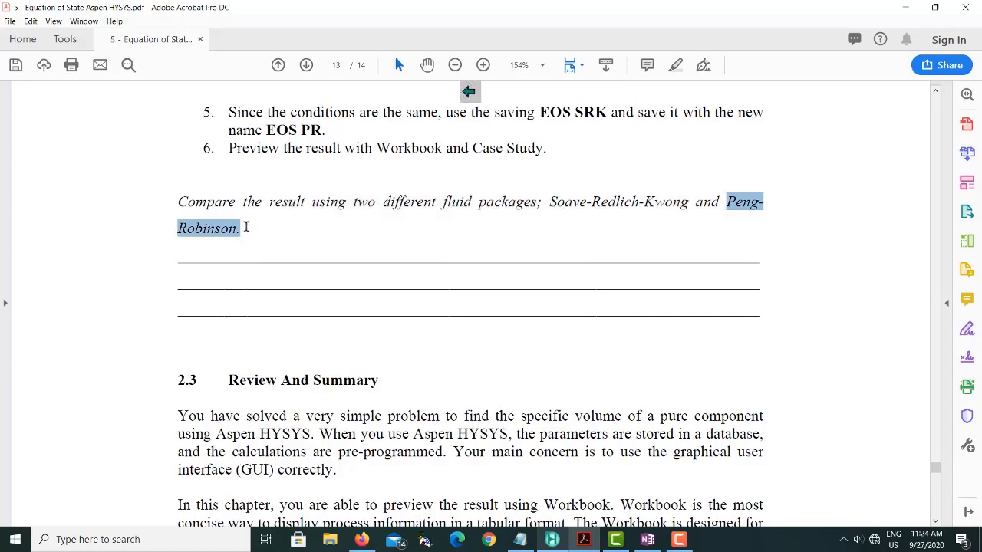
left_click(455, 188)
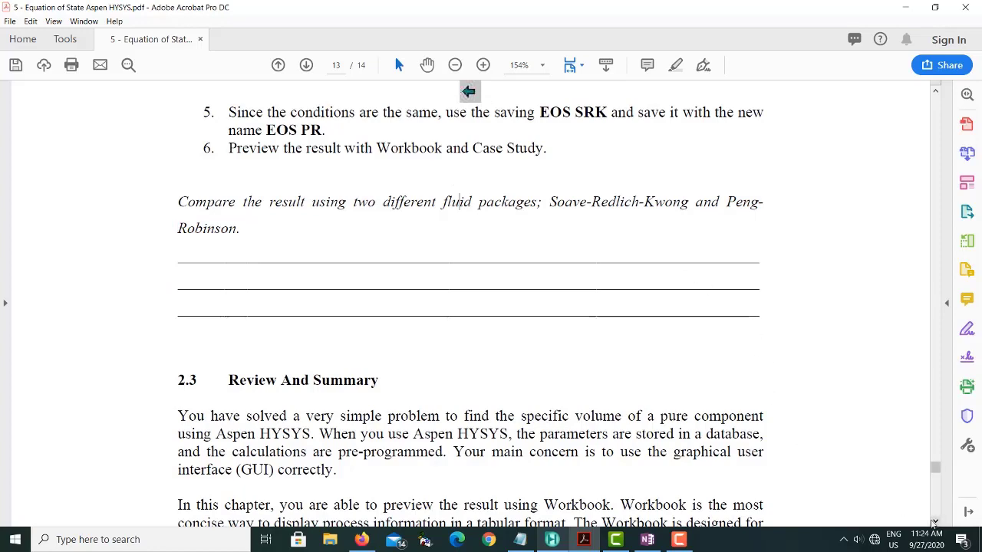
- Read the Review And Summary section and the first two exercises of section 2.4 in the PDF
left_click(935, 522)
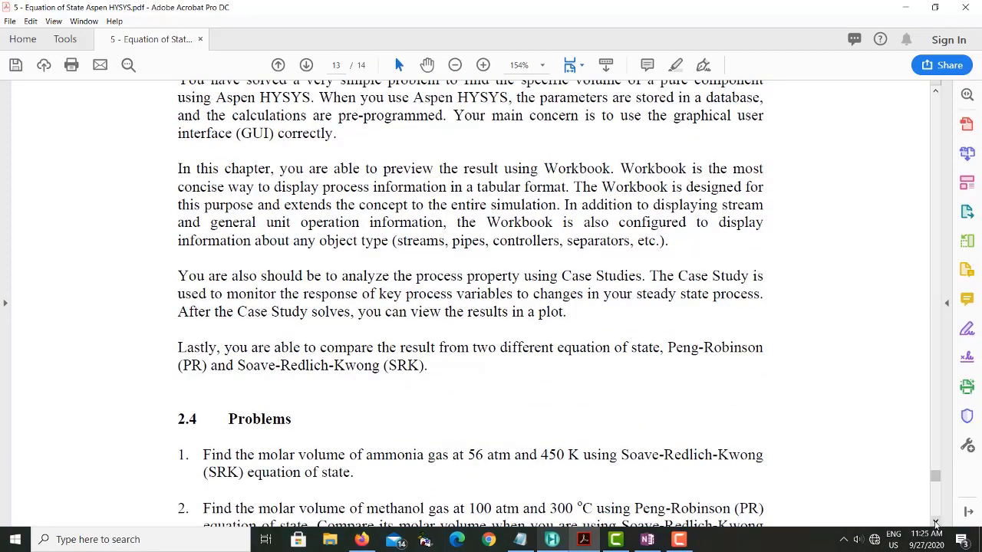
left_click(935, 522)
left_click(935, 524)
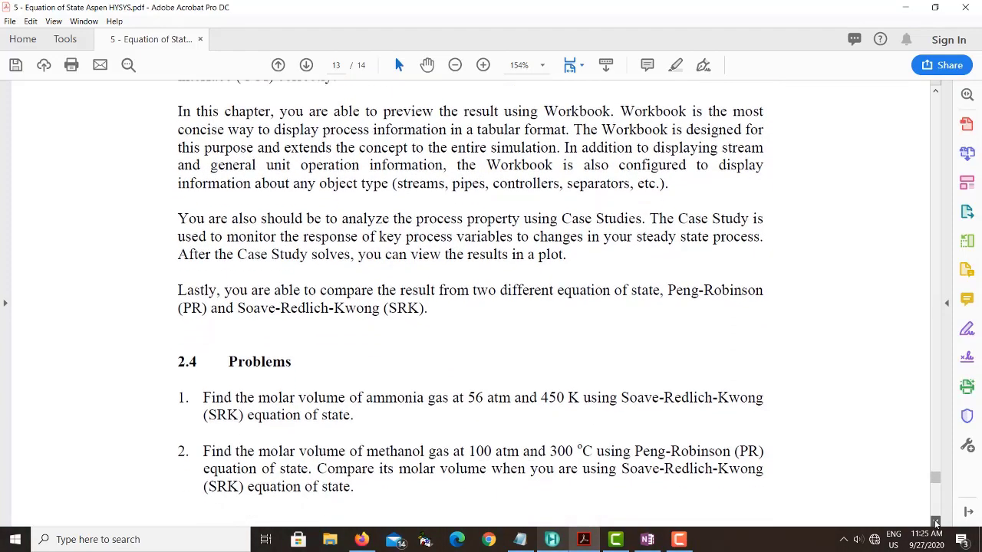
left_click(936, 523)
left_click(936, 523)
left_click(936, 523)
left_click(936, 522)
left_click(936, 522)
left_click(936, 522)
left_click(936, 523)
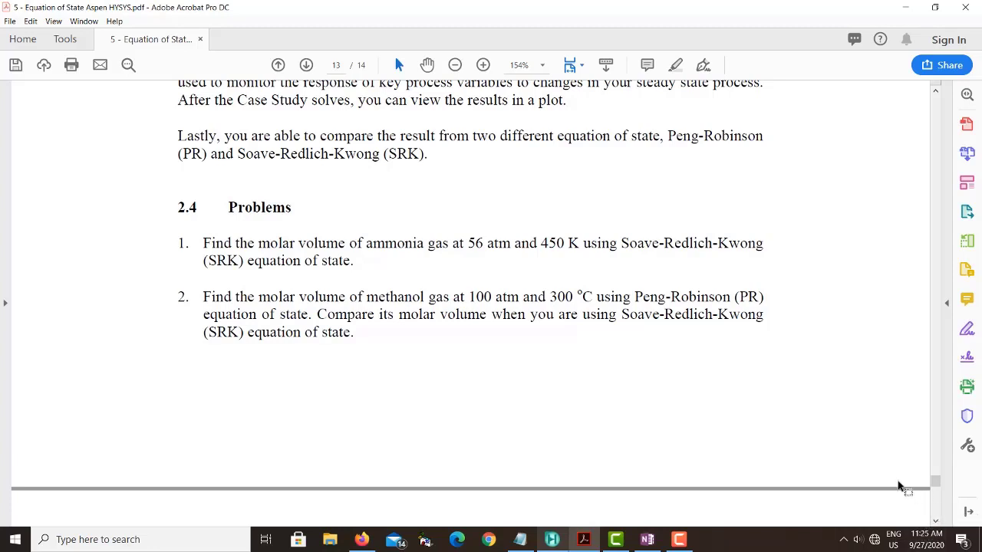
- Look through the remaining exercises on the last page and select the heading word Problems in section 2.4
scroll(744, 455, "down", 2)
scroll(744, 456, "down", 4)
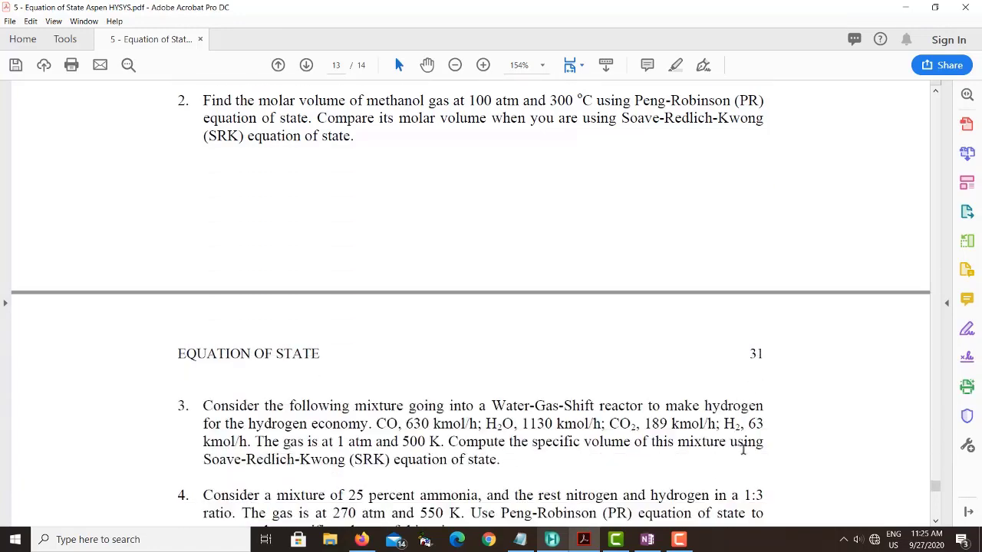
scroll(744, 456, "up", 6)
scroll(744, 456, "down", 7)
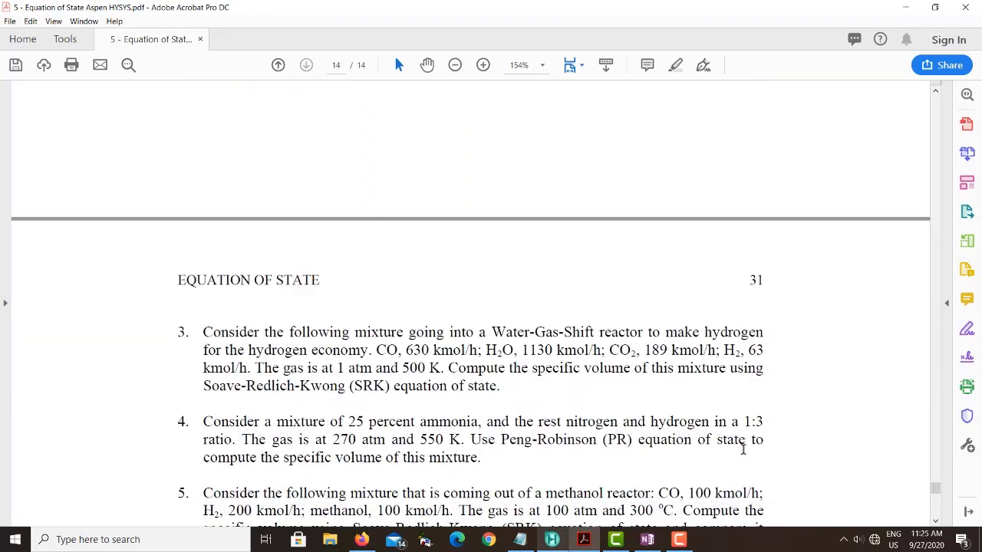
scroll(742, 449, "down", 5)
scroll(742, 449, "up", 12)
scroll(743, 450, "up", 2)
scroll(743, 453, "down", 4)
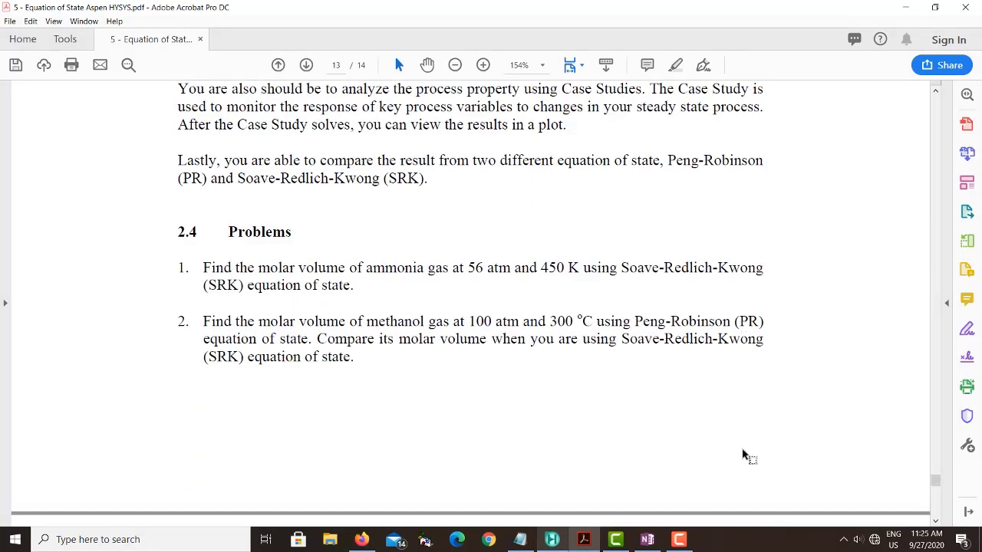
left_click_drag(228, 232, 295, 232)
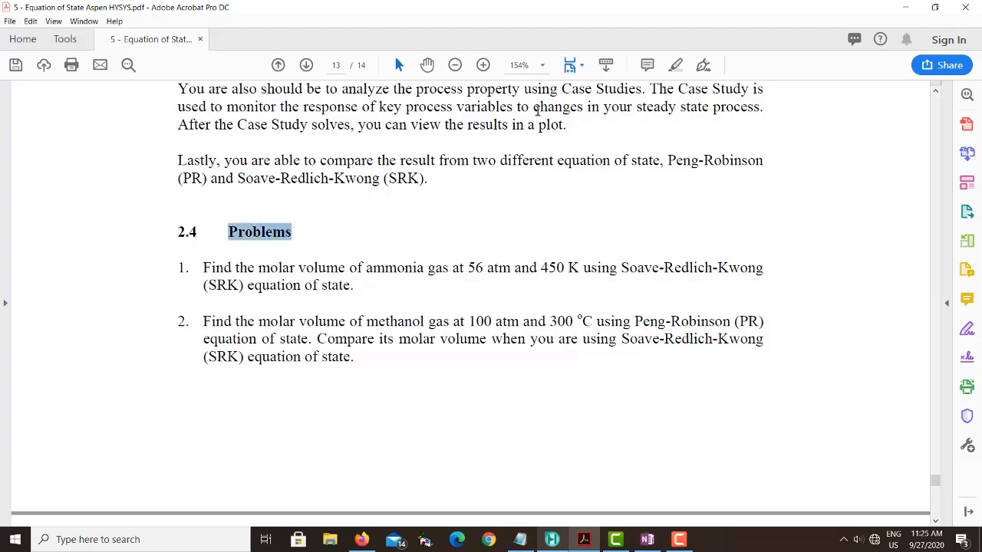